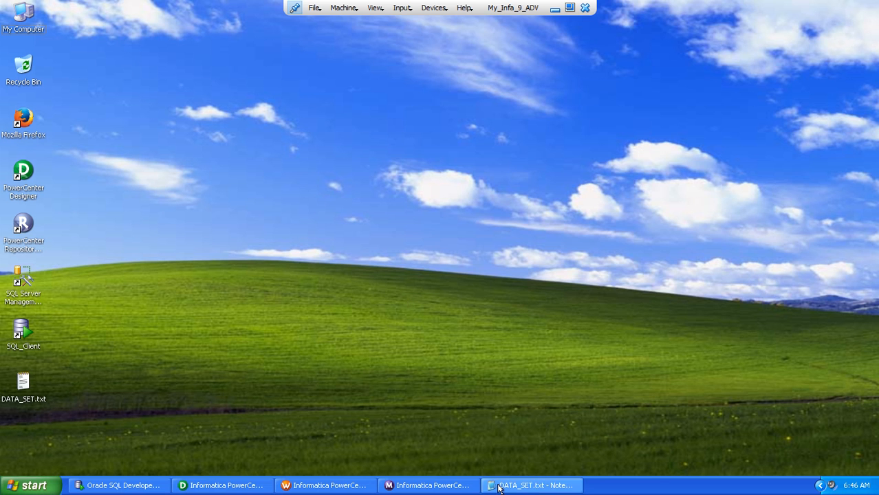
Switch to the DATA_SET.txt notes and examine the record-separation requirements and the ID and NAME column layouts
{"action": "left_click", "coordinate": [500, 486]}
{"action": "left_click", "coordinate": [495, 94]}
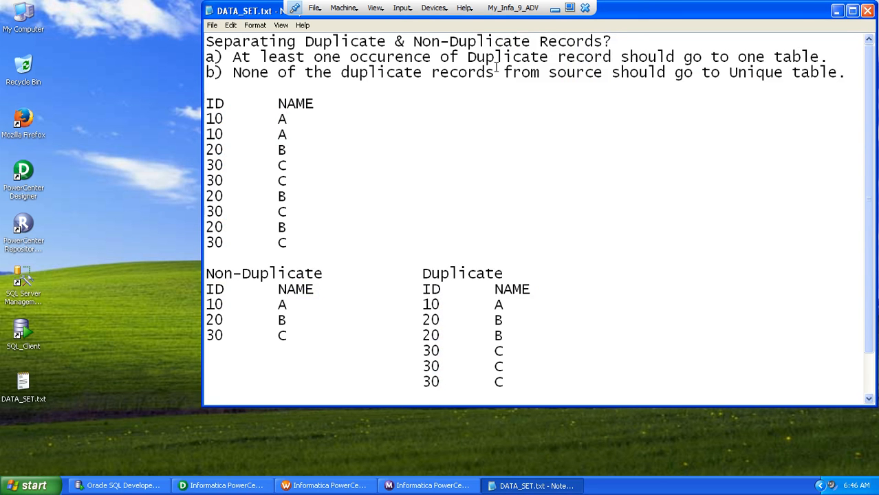
{"action": "left_click_drag", "start_coordinate": [207, 41], "coordinate": [605, 42]}
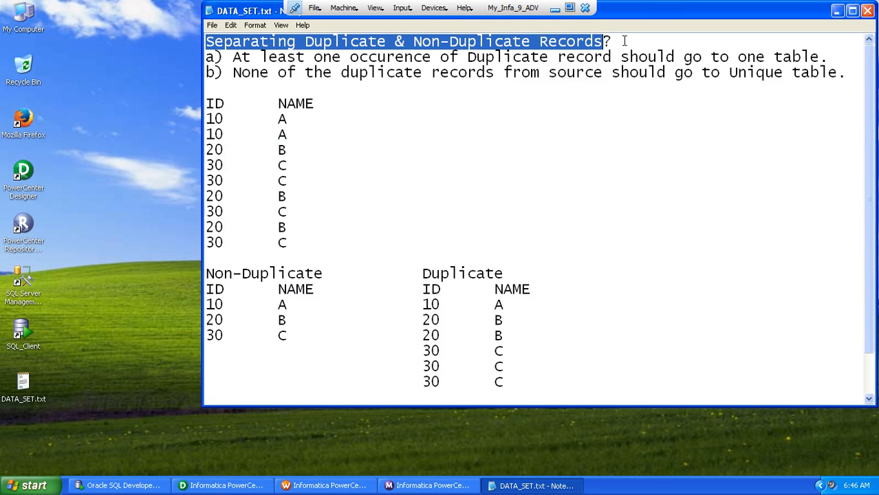
{"action": "left_click", "coordinate": [625, 41]}
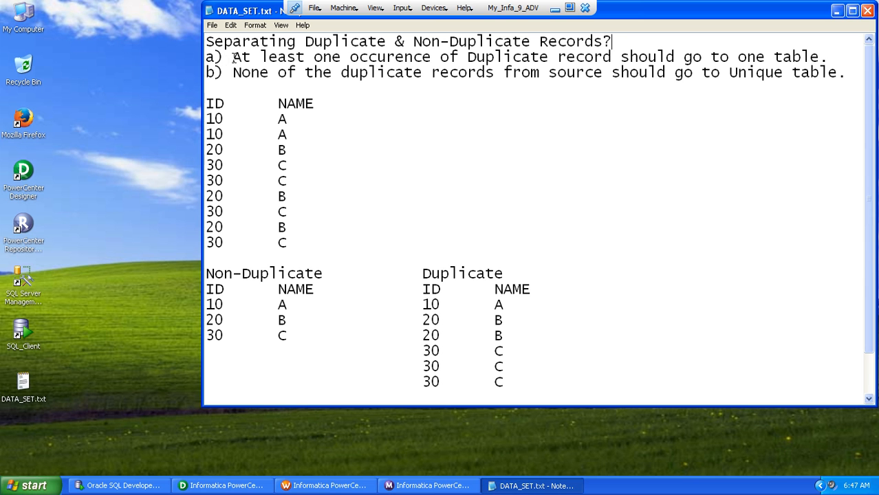
{"action": "left_click_drag", "start_coordinate": [233, 57], "coordinate": [829, 57]}
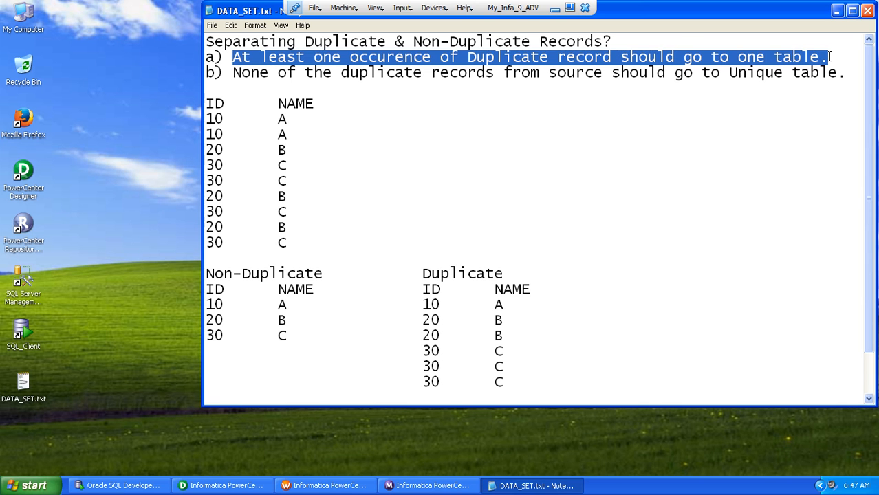
{"action": "left_click", "coordinate": [371, 156]}
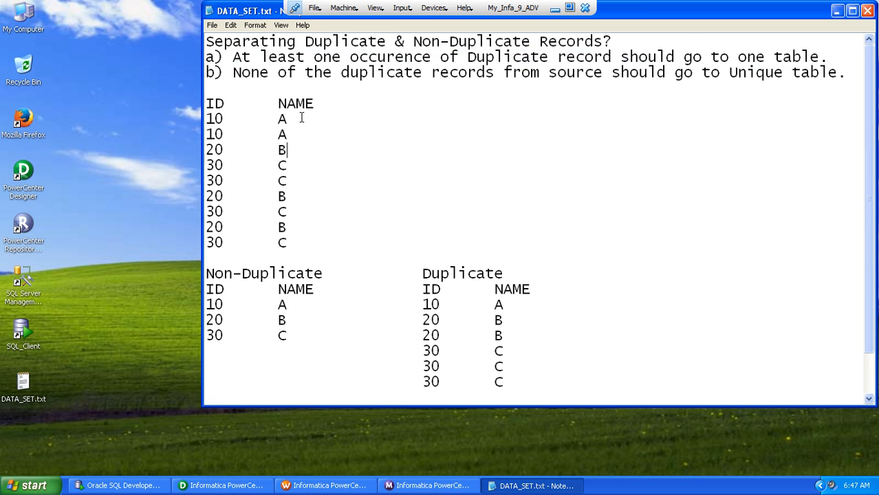
{"action": "left_click_drag", "start_coordinate": [324, 103], "coordinate": [196, 107]}
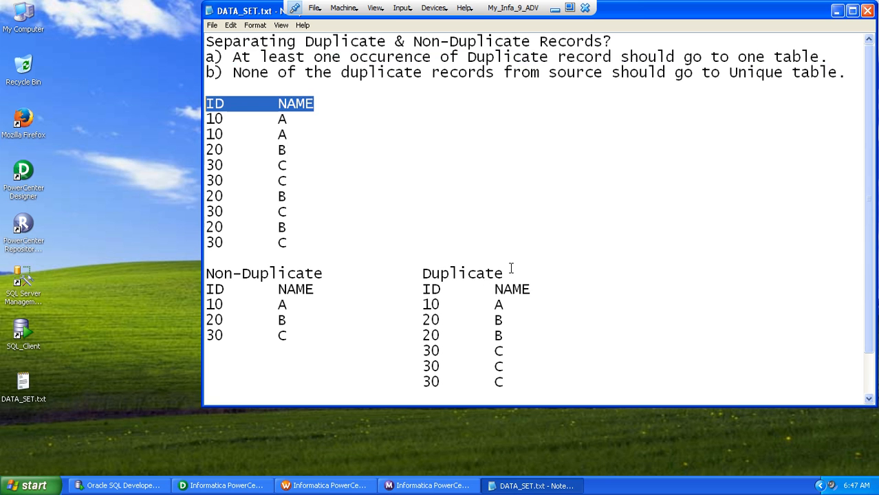
{"action": "left_click_drag", "start_coordinate": [538, 288], "coordinate": [200, 290]}
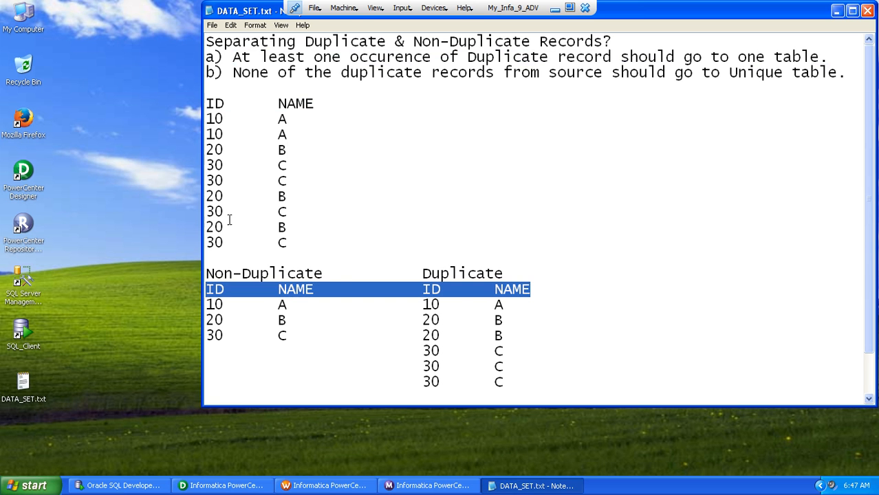
Compare the source rows with the expected Non-Duplicate and Duplicate rows, enlarging the notes window to show its full text
{"action": "left_click", "coordinate": [313, 121]}
{"action": "left_click_drag", "start_coordinate": [290, 134], "coordinate": [206, 118]}
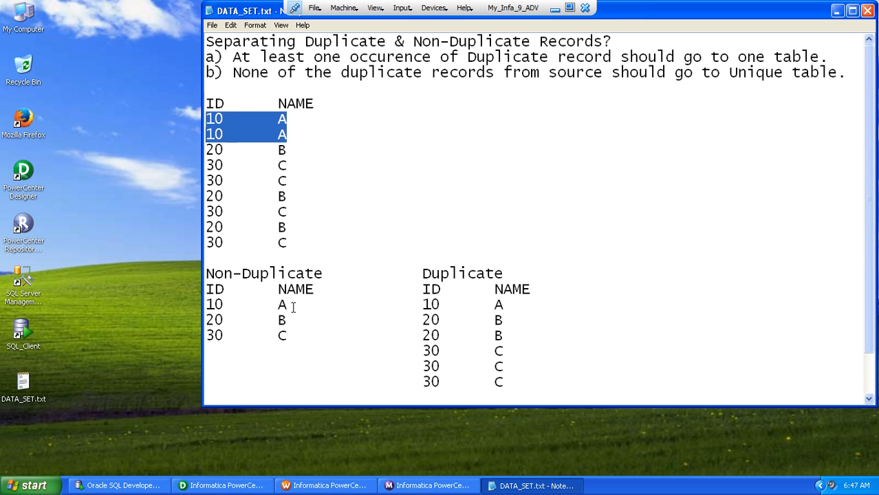
{"action": "left_click_drag", "start_coordinate": [292, 306], "coordinate": [205, 304]}
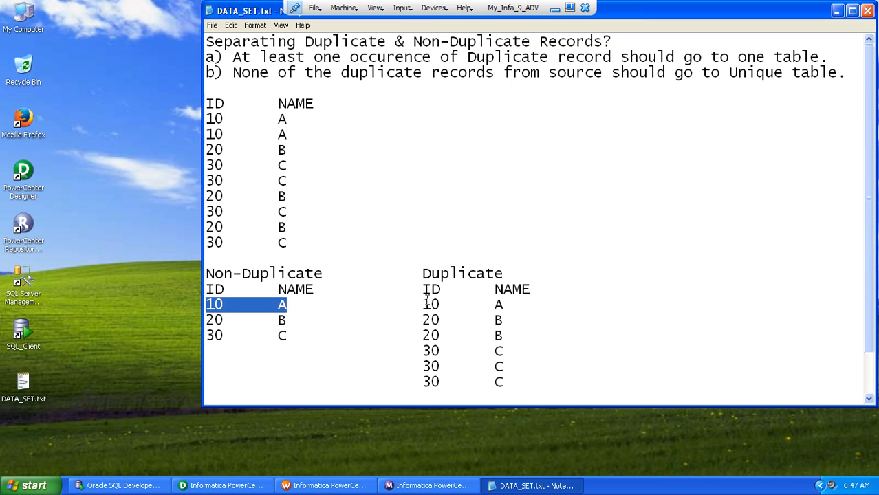
{"action": "left_click_drag", "start_coordinate": [422, 305], "coordinate": [504, 305]}
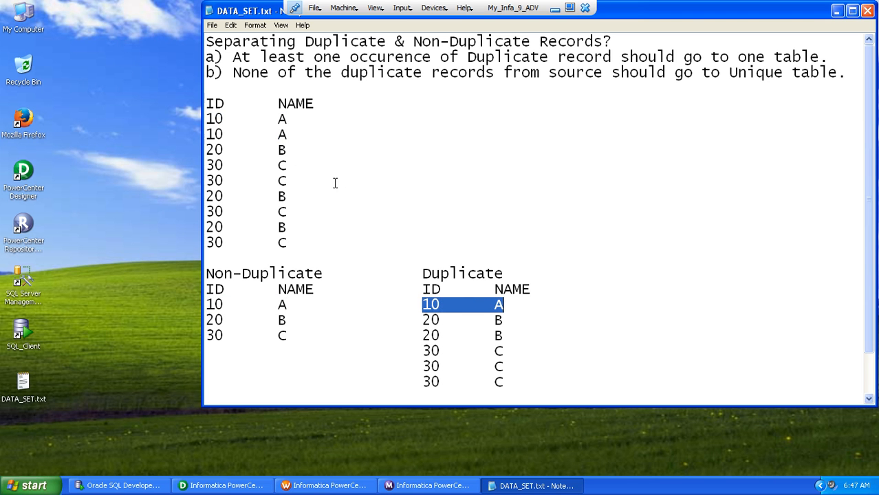
{"action": "left_click_drag", "start_coordinate": [289, 150], "coordinate": [198, 154]}
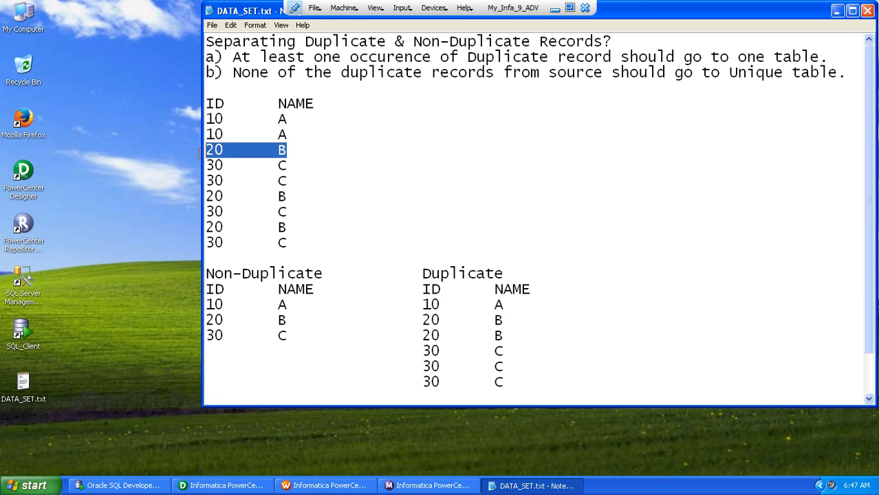
{"action": "left_click_drag", "start_coordinate": [289, 196], "coordinate": [191, 199]}
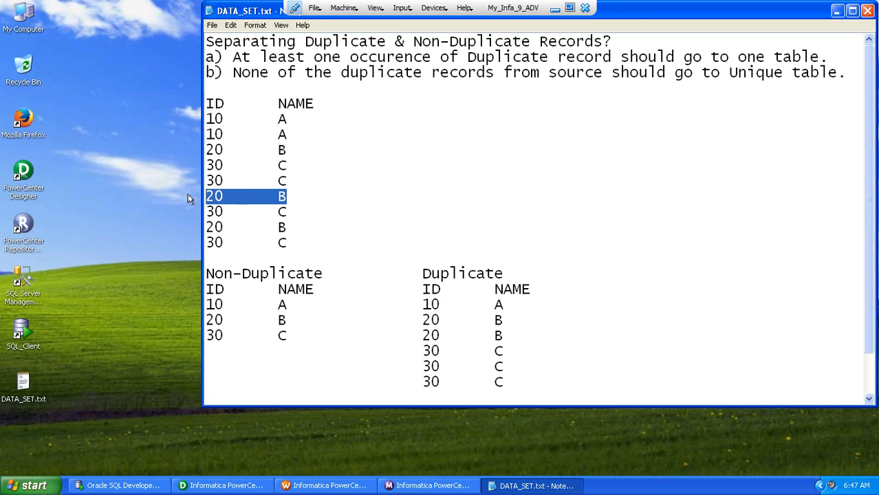
{"action": "left_click_drag", "start_coordinate": [293, 232], "coordinate": [199, 227]}
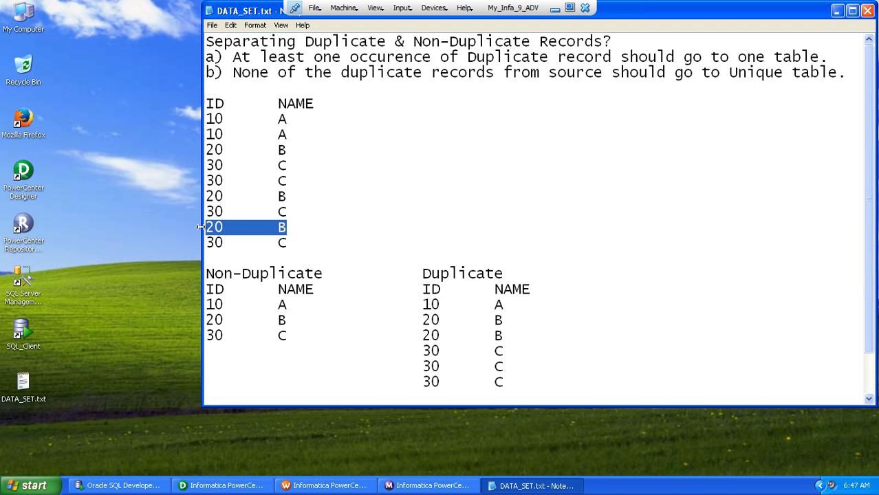
{"action": "left_click_drag", "start_coordinate": [296, 243], "coordinate": [197, 121]}
{"action": "left_click_drag", "start_coordinate": [290, 320], "coordinate": [203, 321]}
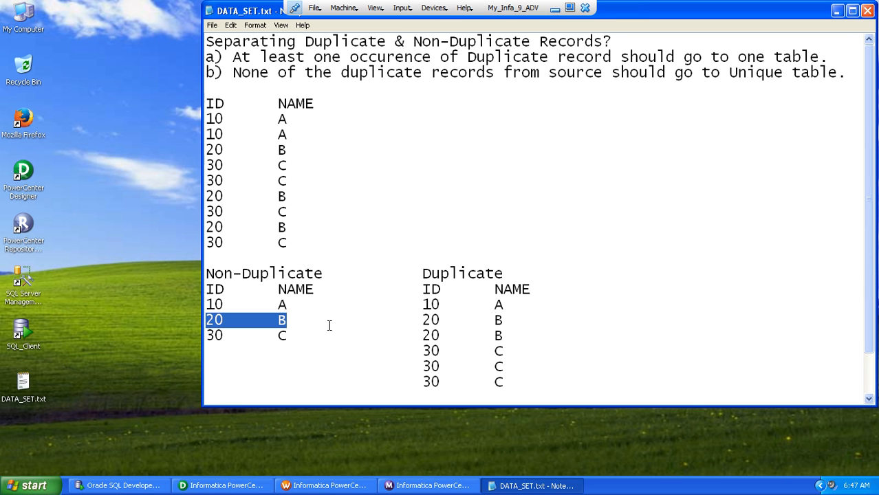
{"action": "double_click", "coordinate": [427, 320]}
{"action": "double_click", "coordinate": [429, 335]}
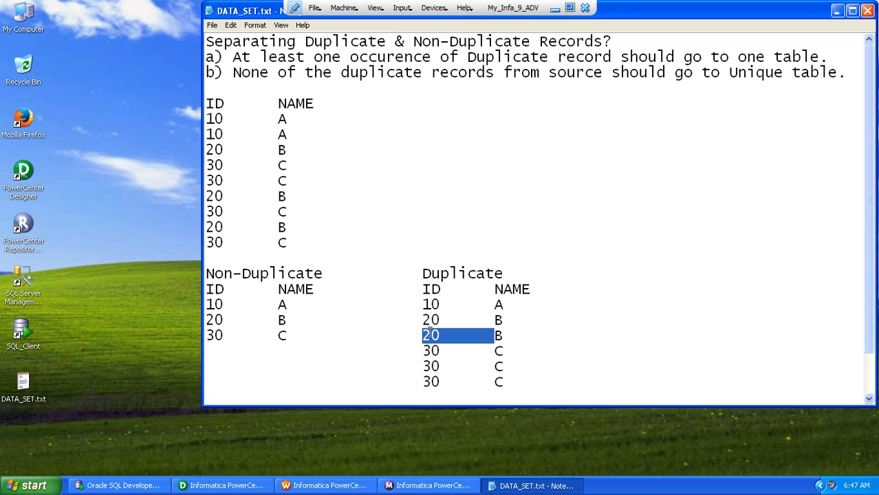
{"action": "left_click", "coordinate": [509, 380]}
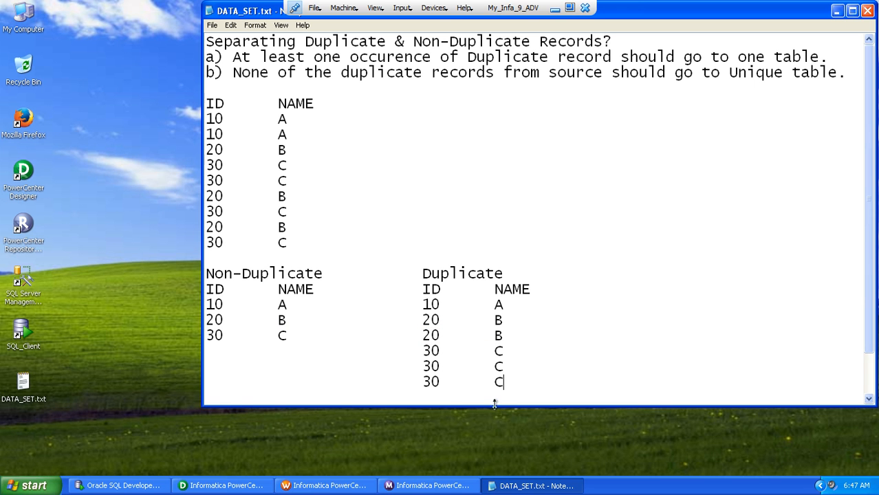
{"action": "left_click_drag", "start_coordinate": [491, 406], "coordinate": [506, 475]}
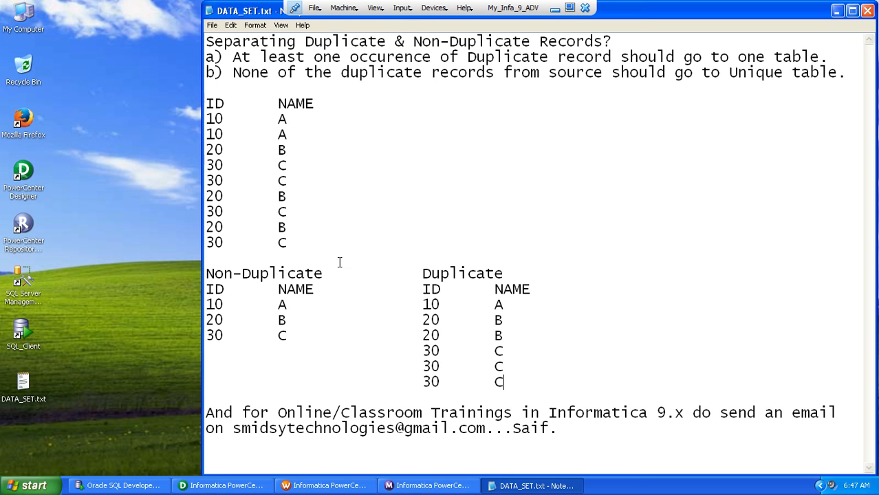
Switch to Oracle SQL Developer and query all rows of SCNR_62_TGT_2, SCNR_62_TGT_1 and SCNR_62_SRC
{"action": "left_click", "coordinate": [219, 486]}
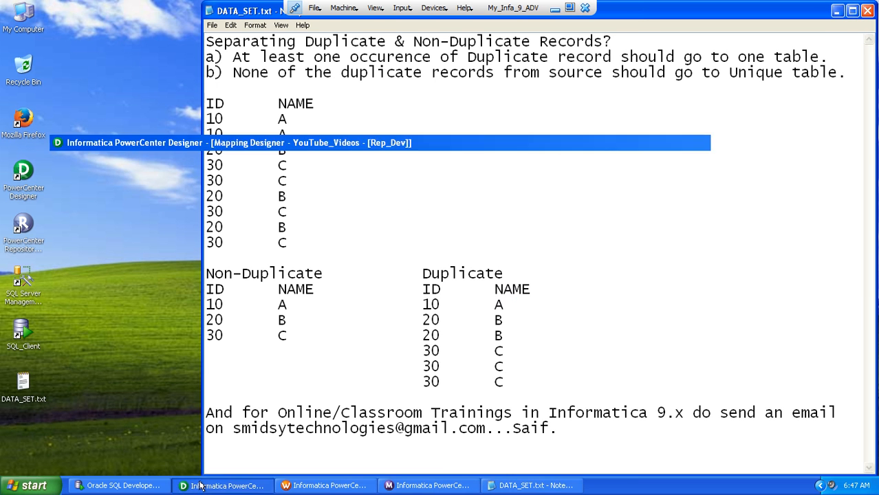
{"action": "left_click", "coordinate": [127, 484]}
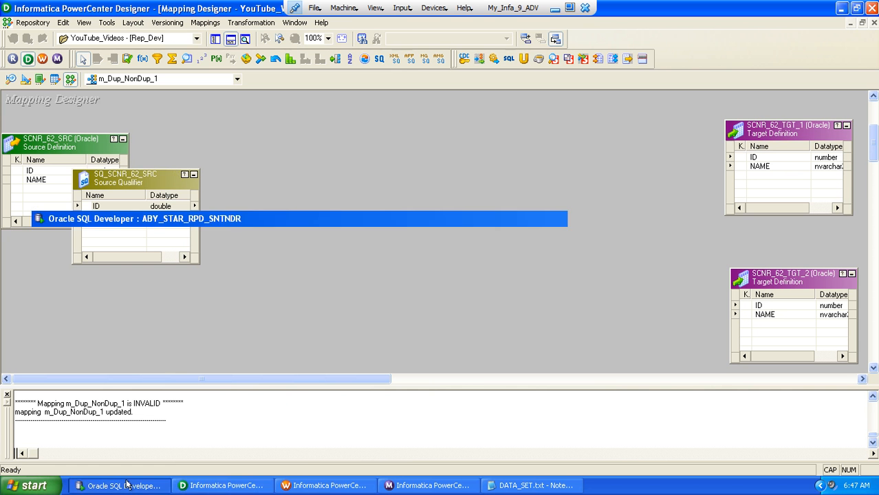
{"action": "left_click", "coordinate": [135, 77]}
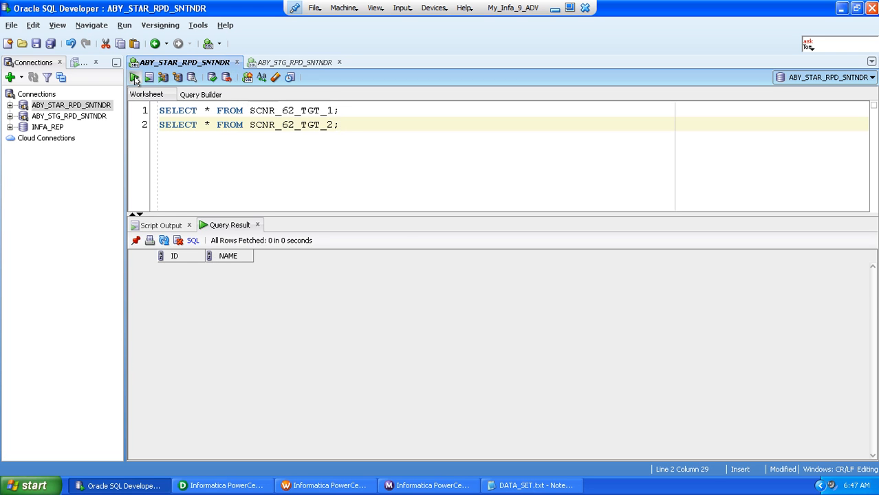
{"action": "left_click", "coordinate": [186, 114]}
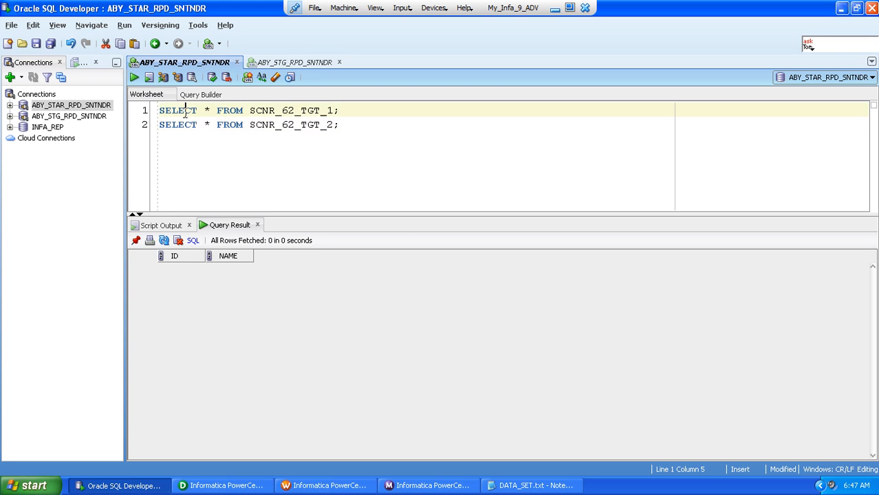
{"action": "left_click", "coordinate": [134, 78]}
{"action": "left_click", "coordinate": [275, 62]}
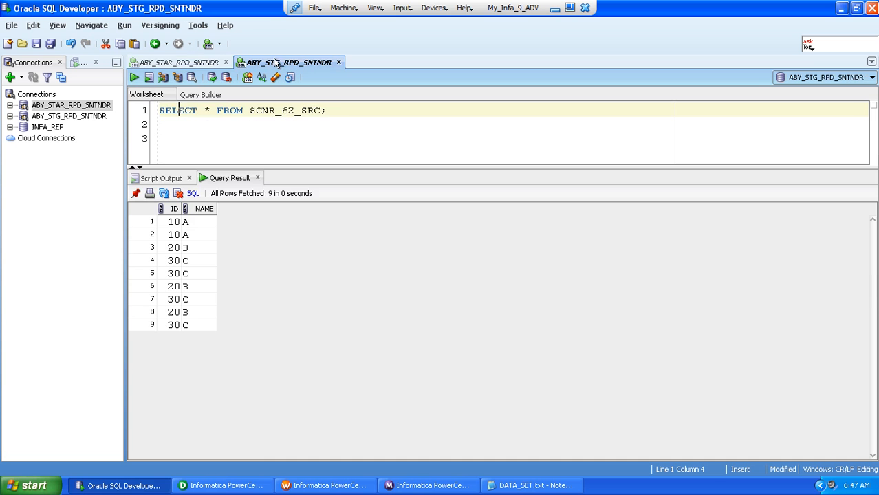
{"action": "left_click", "coordinate": [135, 78]}
In PowerCenter Designer, create a Sorter transformation named SRT_ID and place it beside the source qualifier
{"action": "left_click", "coordinate": [231, 485]}
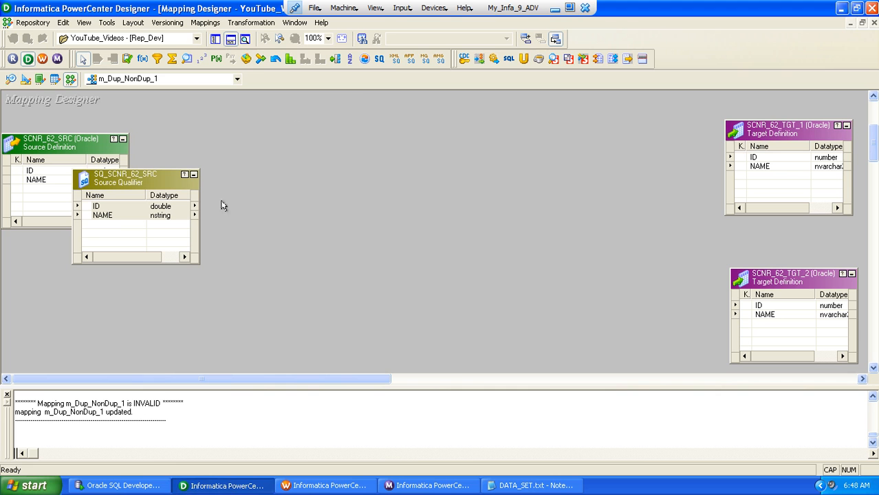
{"action": "left_click", "coordinate": [241, 24]}
{"action": "left_click", "coordinate": [244, 55]}
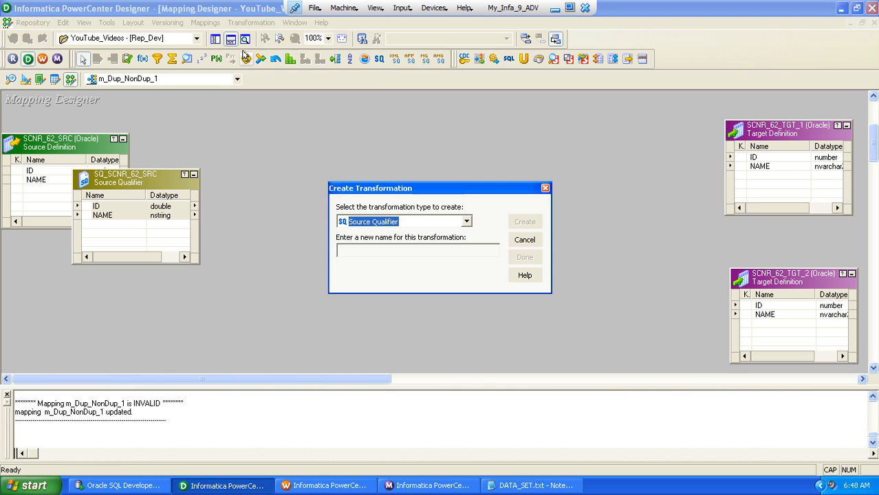
{"action": "key", "text": "s"}
{"action": "key", "text": "s"}
{"action": "key", "text": "s"}
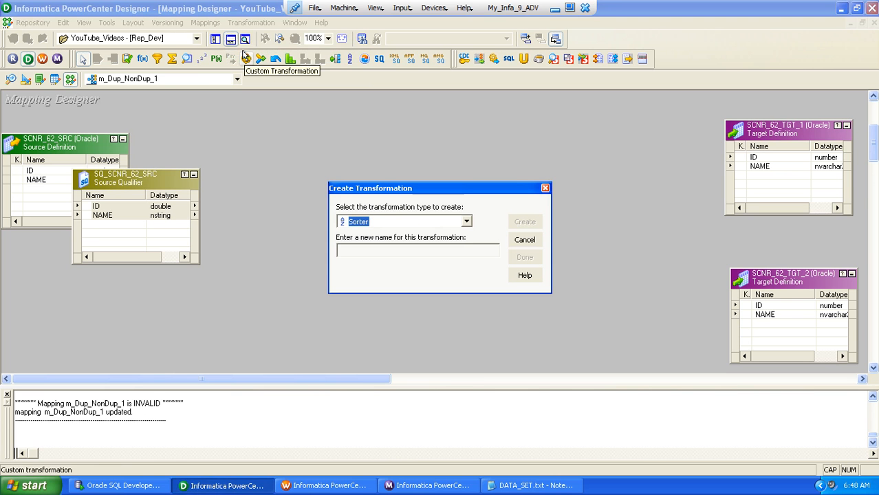
{"action": "key", "text": "Tab"}
{"action": "type", "text": "SRT_"}
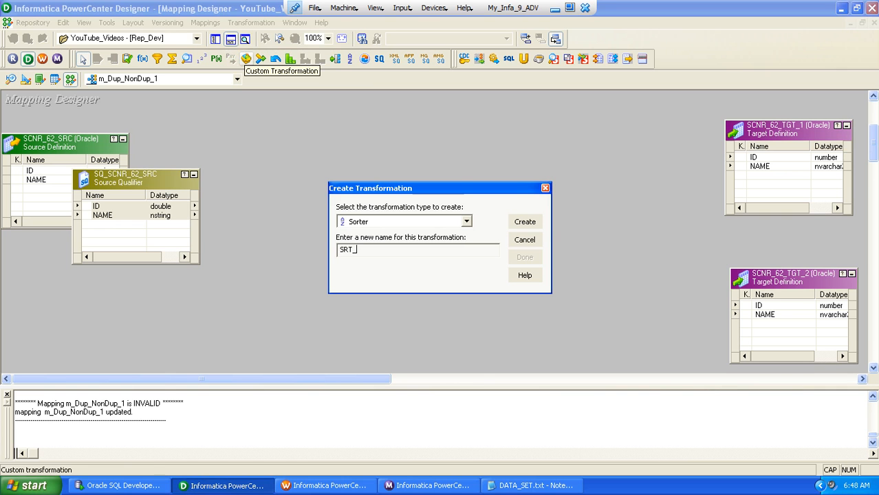
{"action": "type", "text": "ID"}
{"action": "key", "text": "Return"}
{"action": "key", "text": "Return"}
{"action": "left_click_drag", "start_coordinate": [122, 164], "coordinate": [276, 179]}
Link the source qualifier's ID and NAME ports to SRT_ID and make ID its sort key
{"action": "left_click_drag", "start_coordinate": [95, 215], "coordinate": [230, 211]}
{"action": "double_click", "coordinate": [252, 211]}
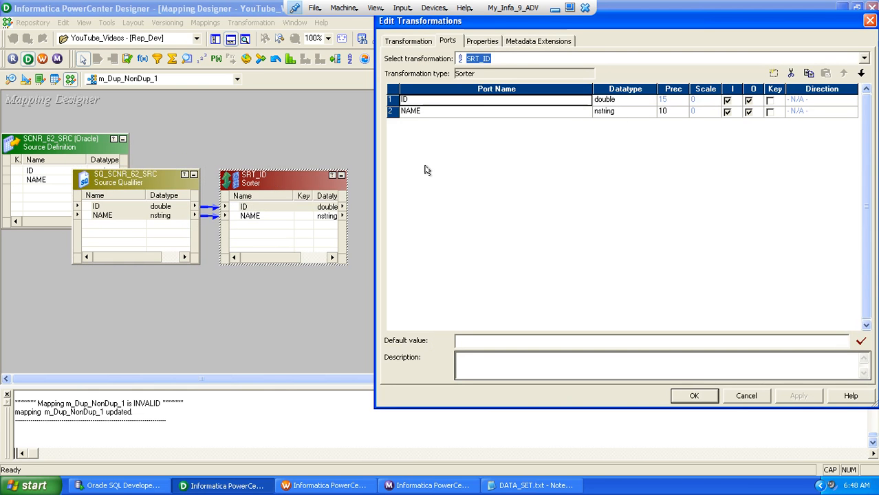
{"action": "left_click", "coordinate": [769, 100]}
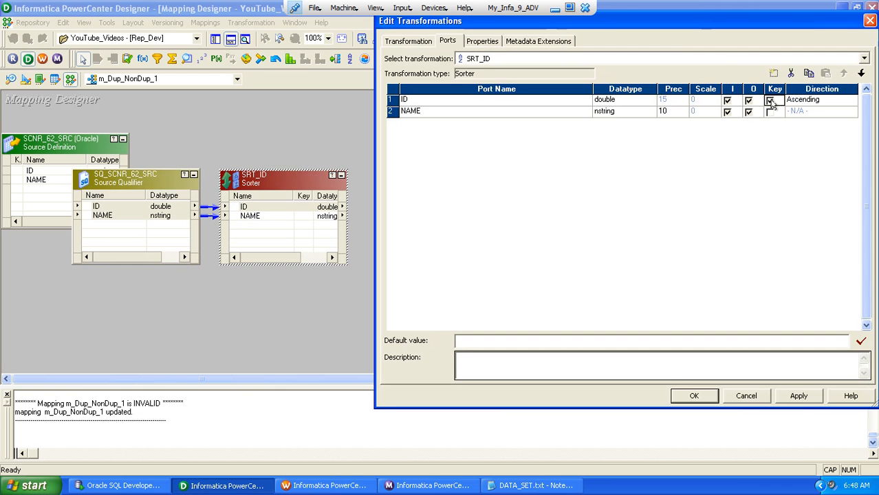
{"action": "left_click", "coordinate": [685, 398]}
Create an Expression transformation named EXP_CONDITIONS and place it beside the SRT_ID sorter
{"action": "left_click", "coordinate": [251, 22]}
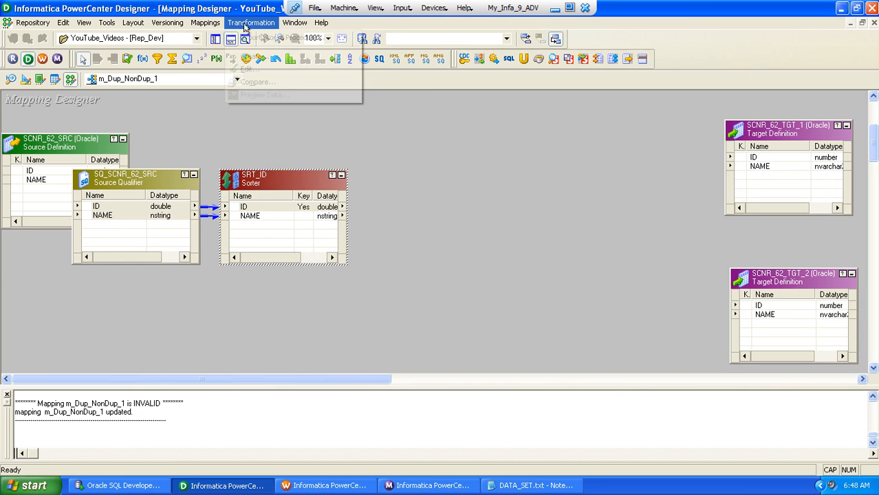
{"action": "left_click", "coordinate": [252, 56]}
{"action": "key", "text": "e"}
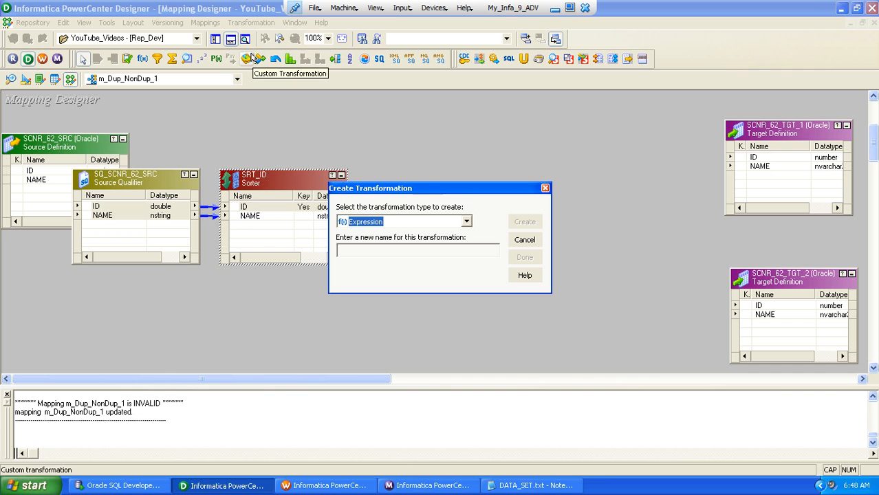
{"action": "key", "text": "Tab"}
{"action": "type", "text": "E"}
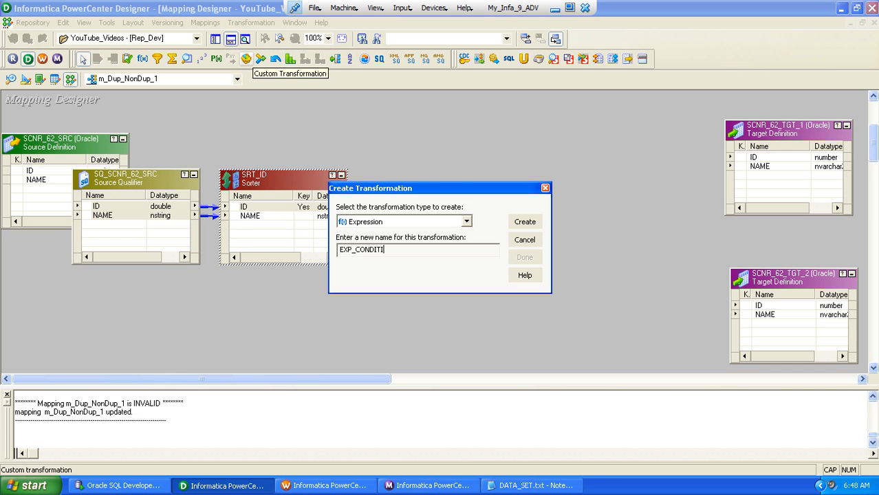
{"action": "key", "text": "Return"}
{"action": "key", "text": "Return"}
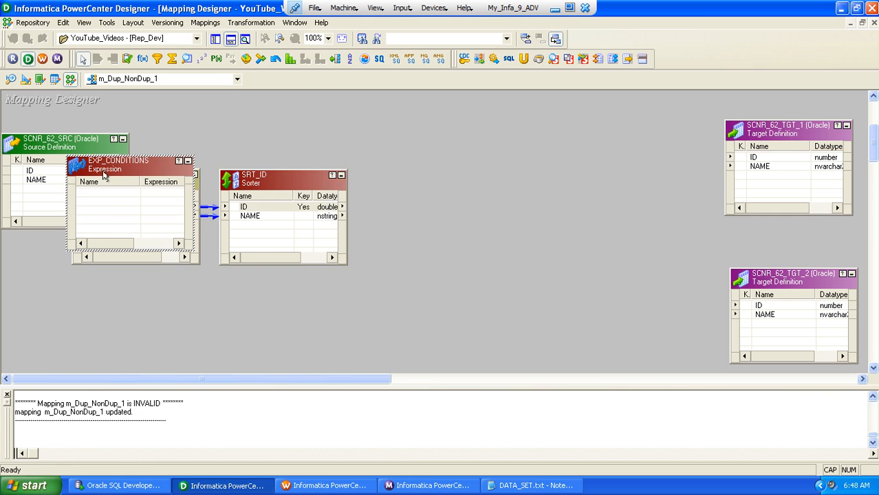
{"action": "left_click_drag", "start_coordinate": [91, 163], "coordinate": [391, 176]}
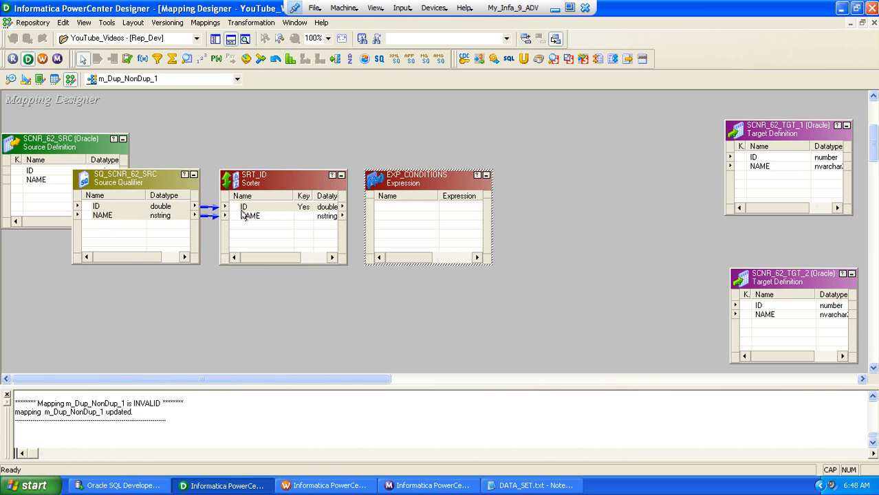
Link all ports of SRT_ID, ID and NAME, to the EXP_CONDITIONS expression
{"action": "left_click", "coordinate": [243, 207]}
{"action": "right_click", "coordinate": [243, 207]}
{"action": "left_click", "coordinate": [261, 219]}
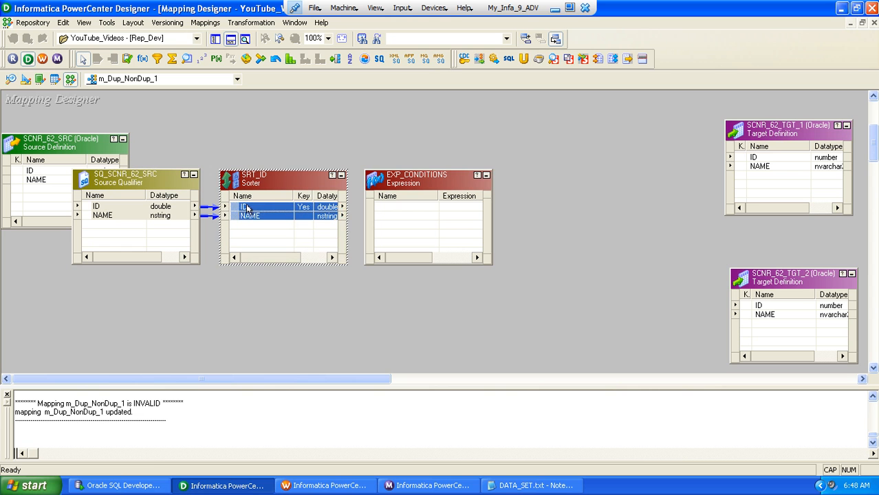
{"action": "left_click_drag", "start_coordinate": [238, 209], "coordinate": [397, 209]}
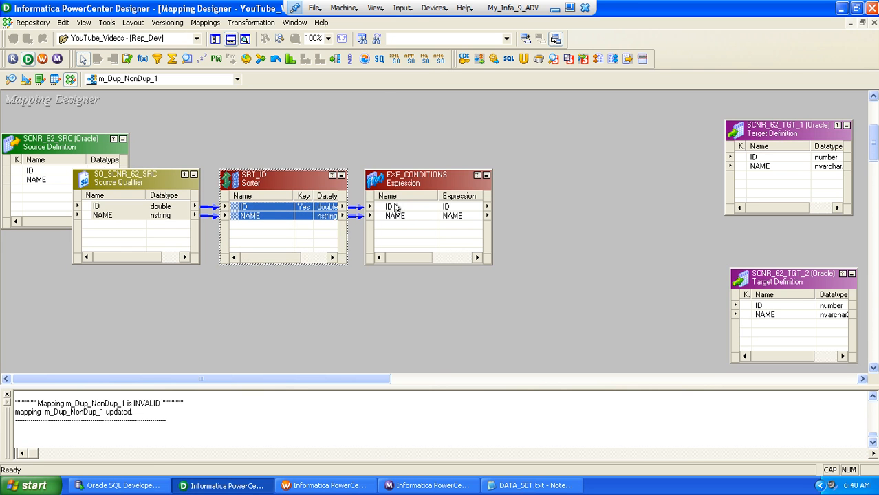
Duplicate the ID port in EXP_CONDITIONS, move the copy below NAME and rename it v_ID
{"action": "double_click", "coordinate": [397, 208]}
{"action": "left_click", "coordinate": [808, 73]}
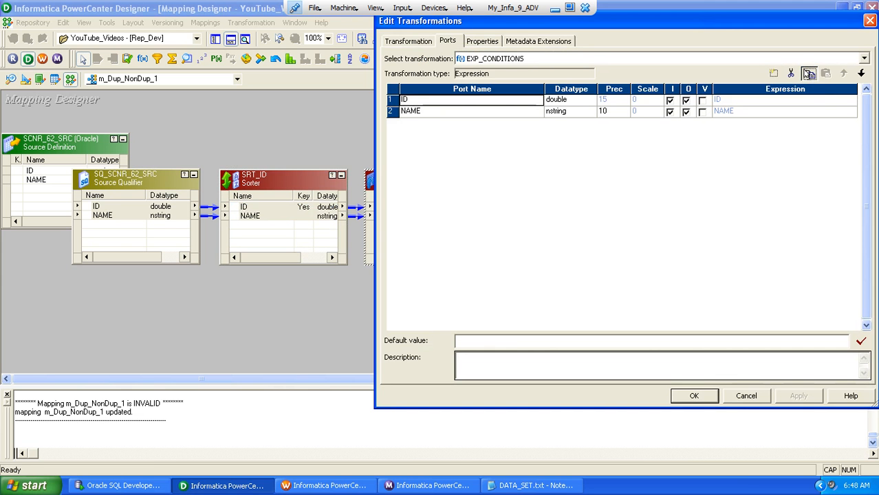
{"action": "left_click", "coordinate": [825, 73]}
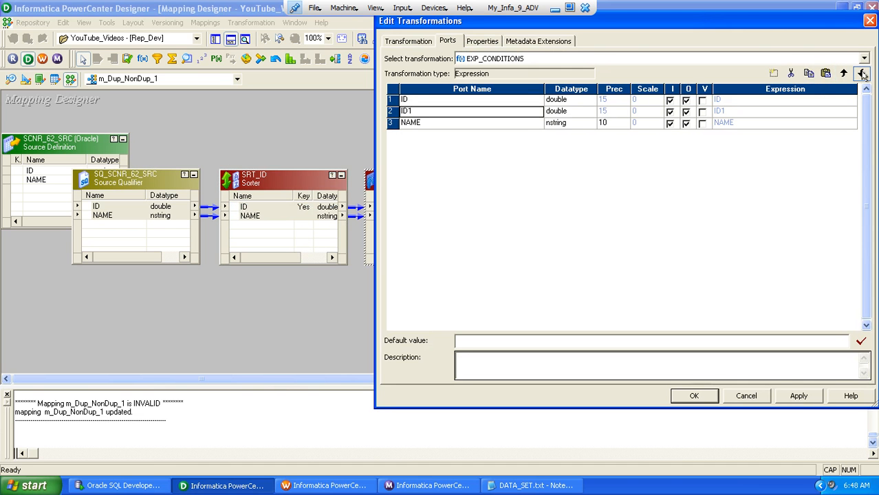
{"action": "left_click", "coordinate": [860, 73]}
{"action": "left_click", "coordinate": [491, 122]}
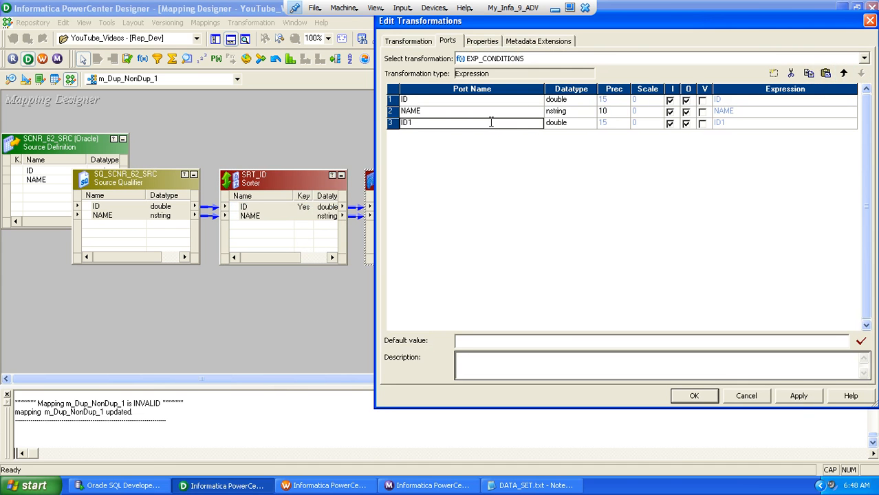
{"action": "key", "text": "BackSpace"}
{"action": "type", "text": "v_"}
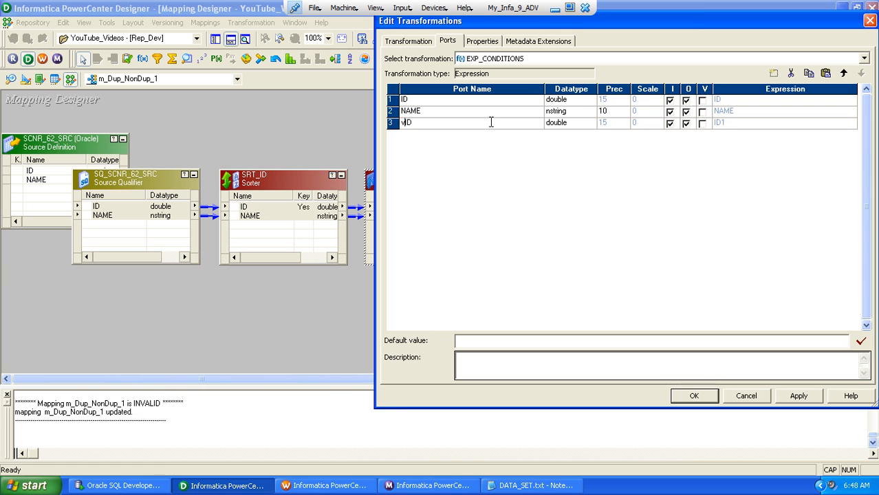
Make v_ID a variable port with the expression ID
{"action": "key", "text": "Tab"}
{"action": "key", "text": "Tab"}
{"action": "key", "text": "Tab"}
{"action": "key", "text": "Tab"}
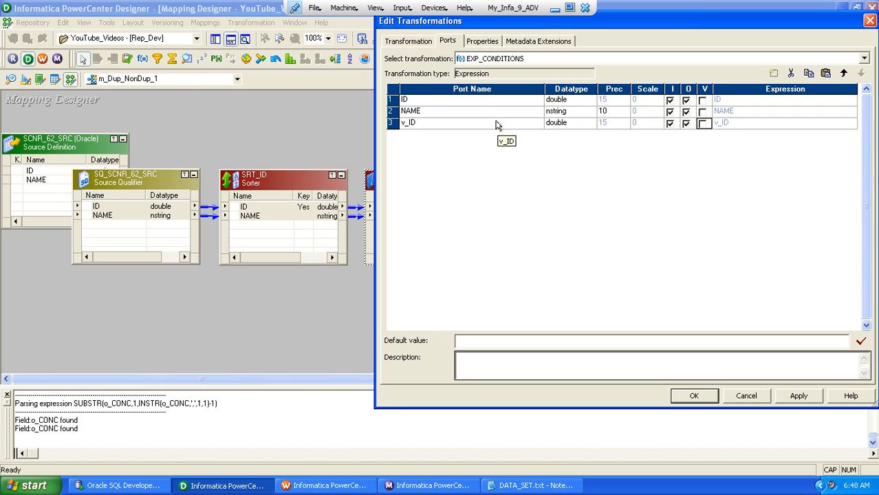
{"action": "key", "text": "space"}
{"action": "key", "text": "Tab"}
{"action": "type", "text": "ID"}
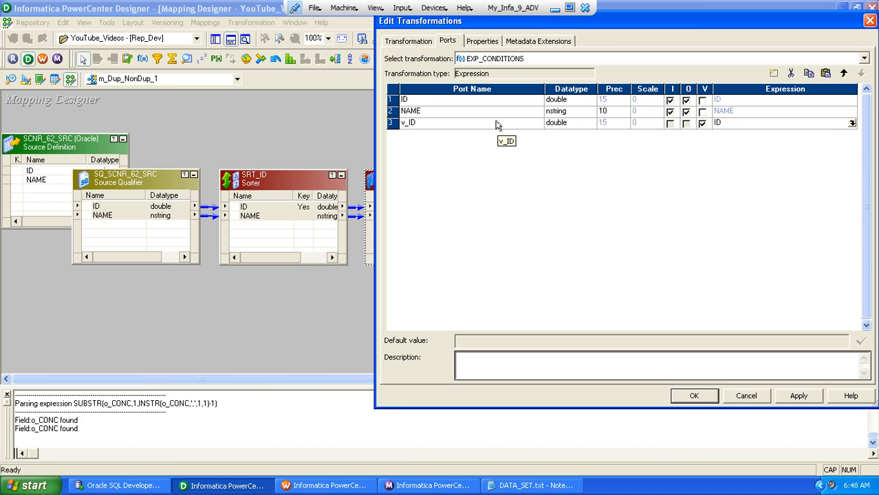
Add a new port named v_SEQ to EXP_CONDITIONS and place it directly above v_ID
{"action": "left_click", "coordinate": [773, 74]}
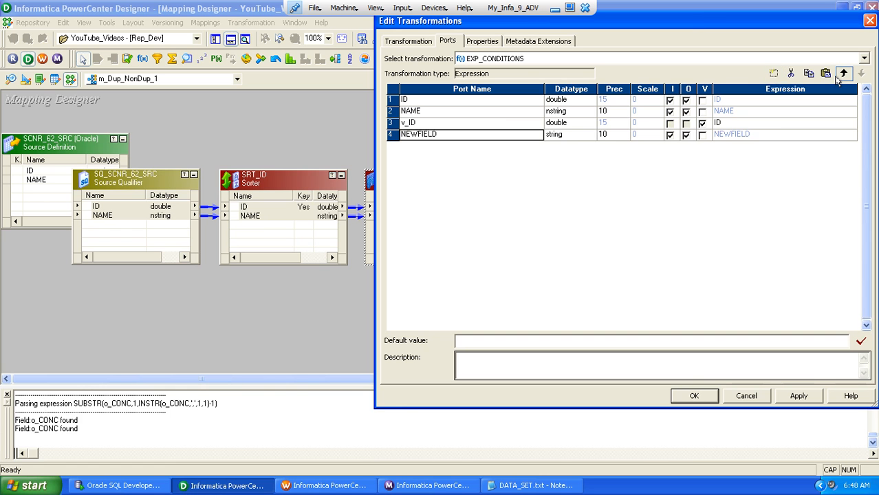
{"action": "left_click", "coordinate": [843, 74]}
{"action": "left_click", "coordinate": [465, 123]}
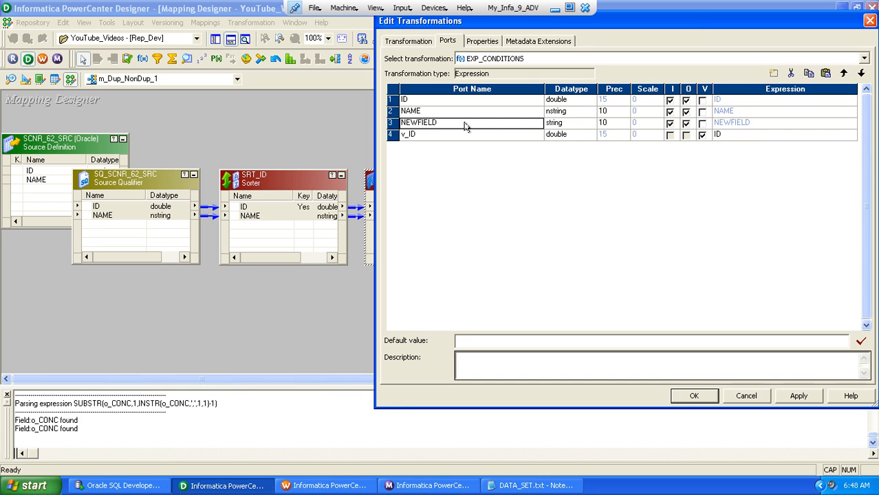
{"action": "type", "text": "v_"}
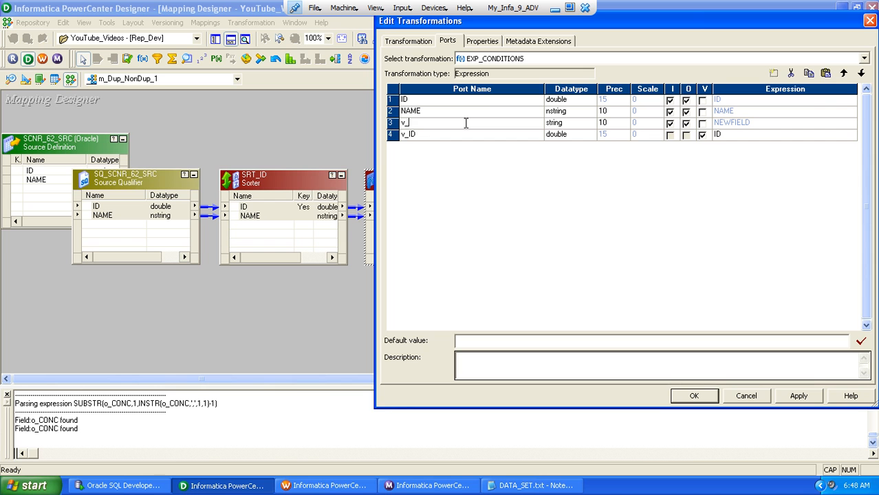
{"action": "type", "text": "SEQ"}
{"action": "key", "text": "Tab"}
{"action": "key", "text": "Tab"}
{"action": "key", "text": "Tab"}
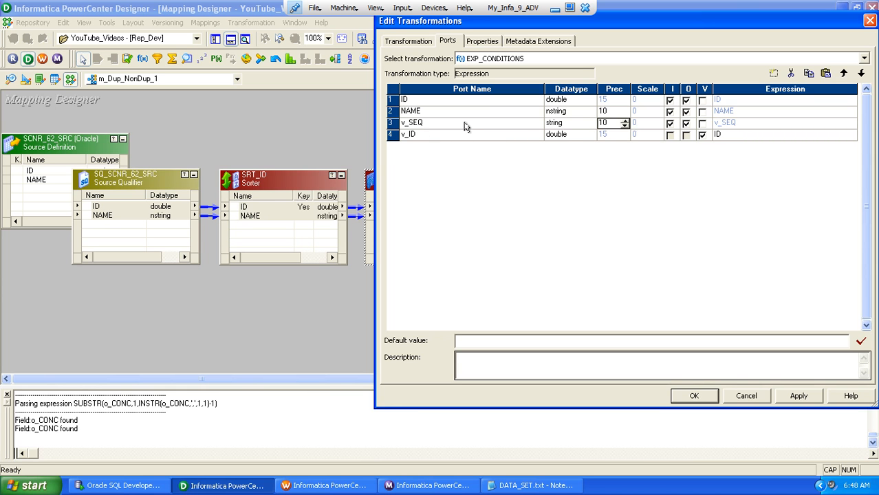
Set the datatype of v_SEQ to double and make it a variable port
{"action": "key", "text": "shift+Tab"}
{"action": "key", "text": "shift+Tab"}
{"action": "key", "text": "d"}
{"action": "key", "text": "d"}
{"action": "key", "text": "d"}
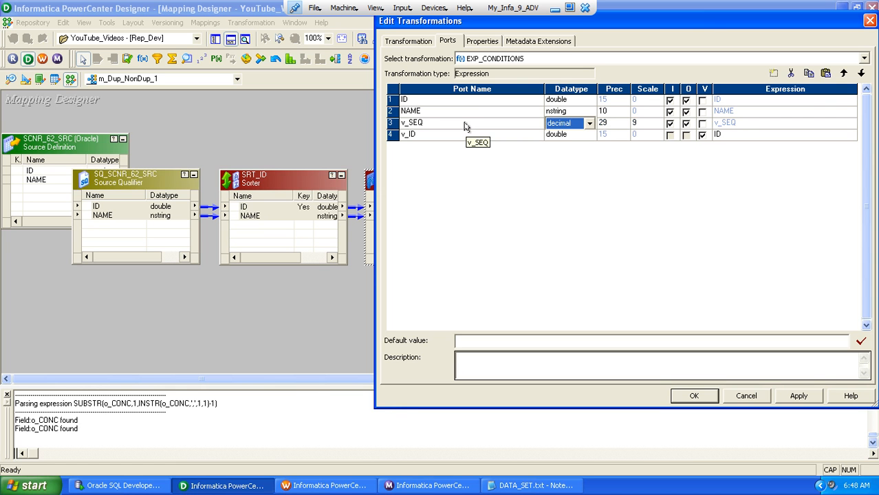
{"action": "key", "text": "Tab"}
{"action": "key", "text": "Tab"}
{"action": "key", "text": "Tab"}
{"action": "key", "text": "space"}
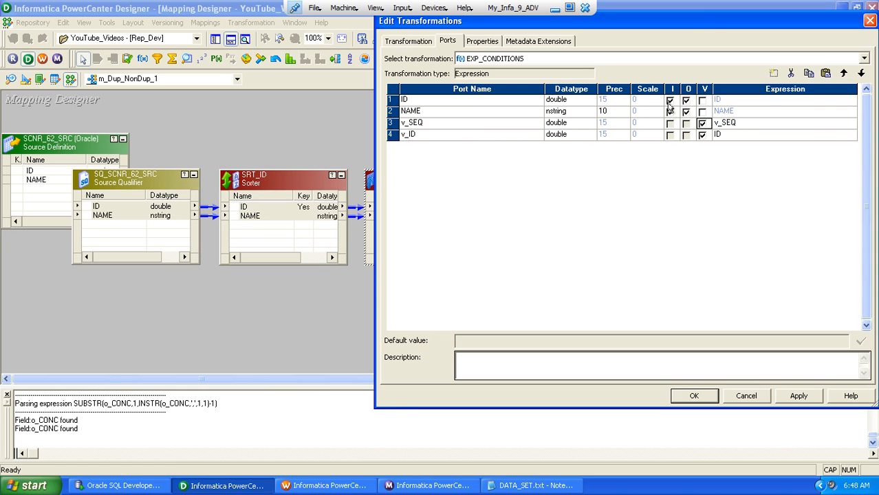
Set the expression of v_SEQ to IIF(v_ID=ID,v_SEQ+1,1)
{"action": "left_click", "coordinate": [852, 123]}
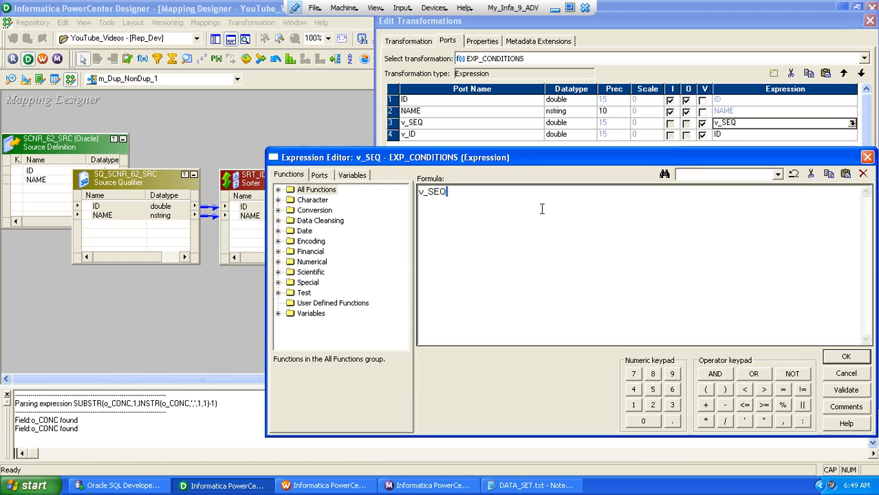
{"action": "type", "text": "IIF("}
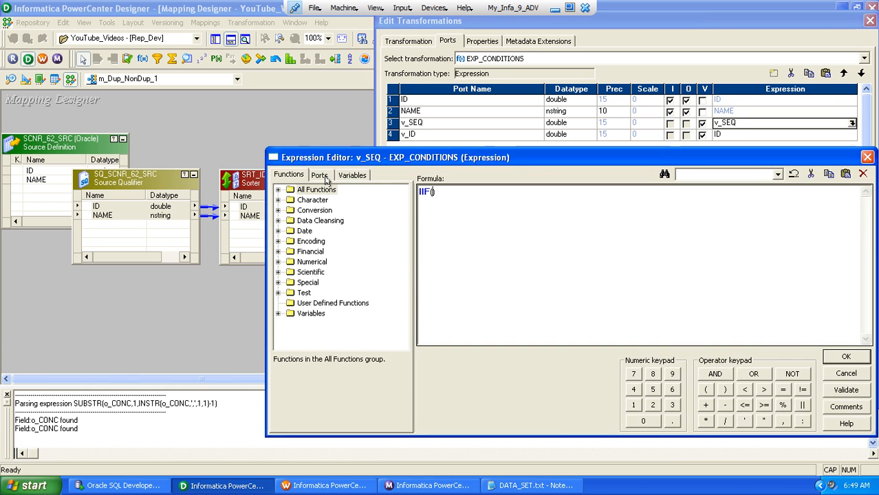
{"action": "left_click", "coordinate": [321, 176]}
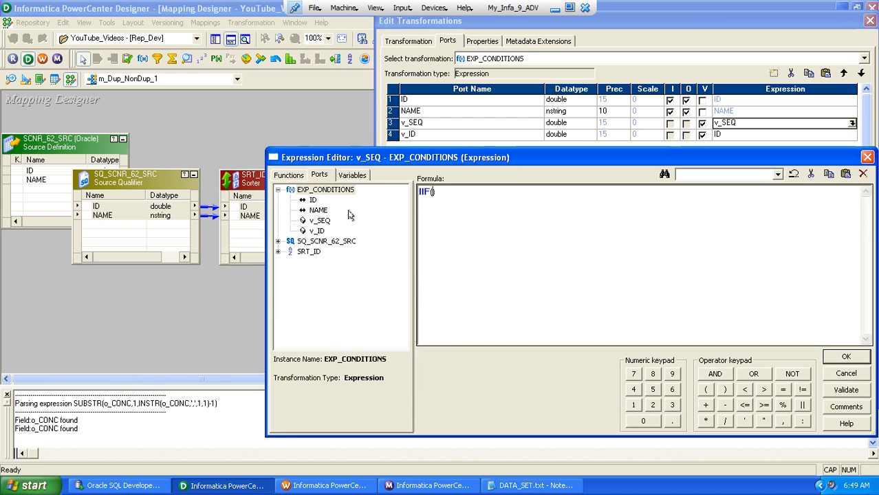
{"action": "double_click", "coordinate": [318, 231]}
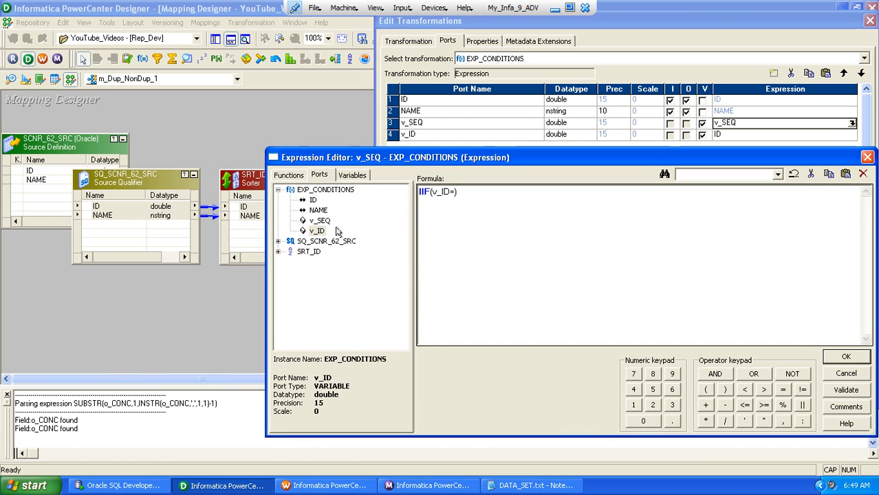
{"action": "double_click", "coordinate": [313, 200]}
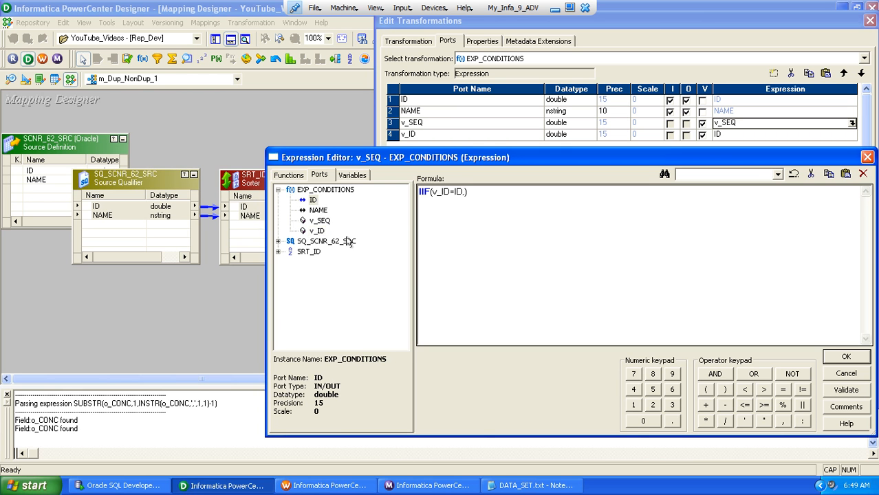
{"action": "double_click", "coordinate": [322, 221]}
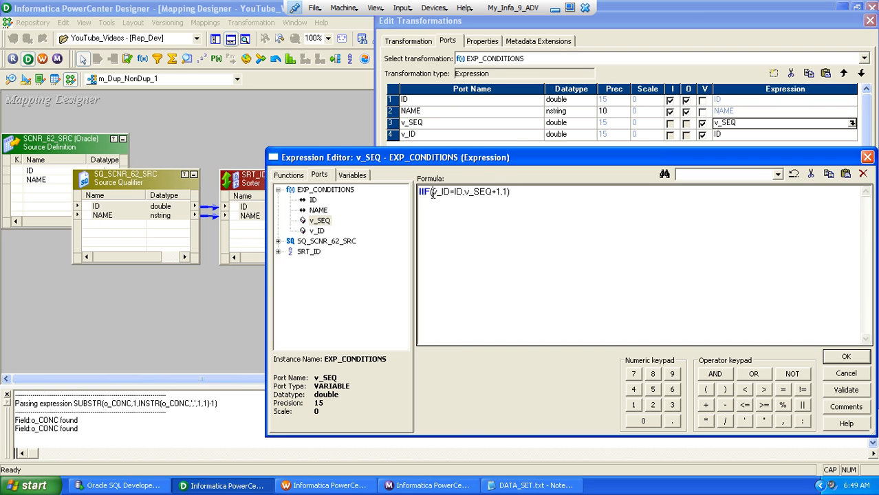
{"action": "left_click_drag", "start_coordinate": [432, 193], "coordinate": [510, 193]}
{"action": "left_click_drag", "start_coordinate": [465, 195], "coordinate": [493, 192]}
{"action": "left_click", "coordinate": [831, 357]}
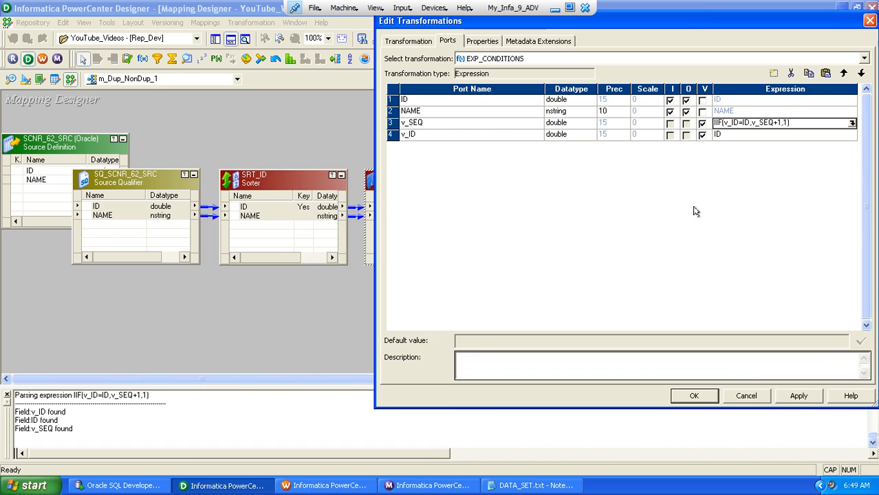
Duplicate the v_SEQ port, move the copy below v_ID and rename it o_SEQ
{"action": "left_click", "coordinate": [467, 124]}
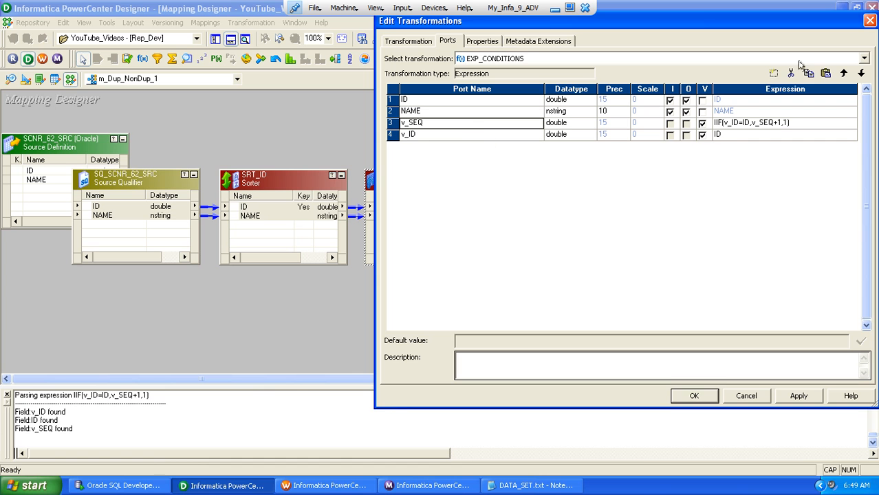
{"action": "left_click", "coordinate": [809, 74]}
{"action": "left_click", "coordinate": [825, 74]}
{"action": "left_click", "coordinate": [860, 73]}
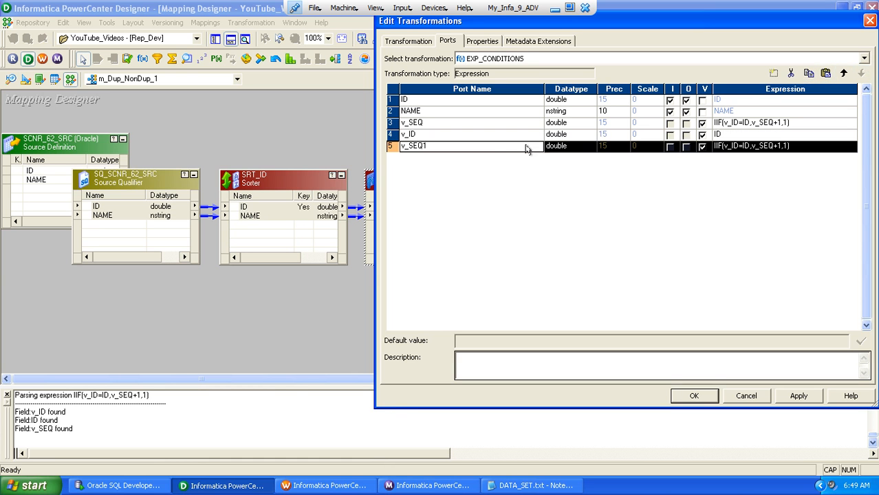
{"action": "left_click", "coordinate": [492, 146]}
{"action": "key", "text": "BackSpace"}
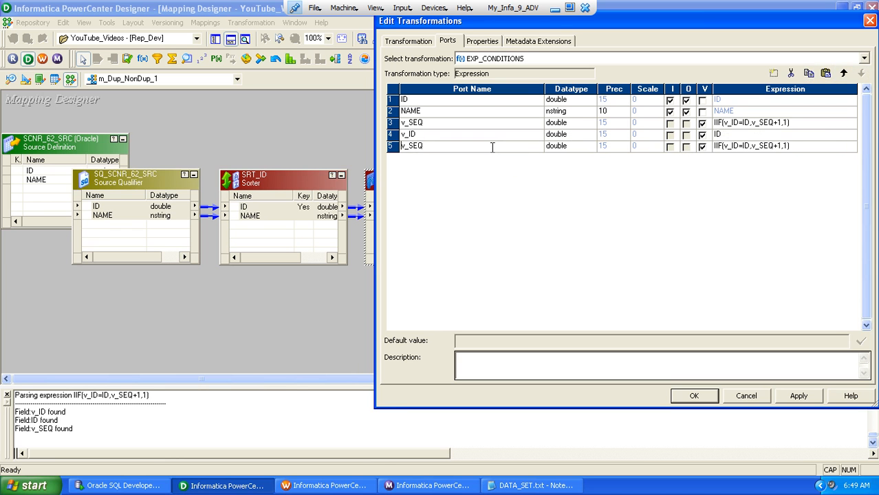
{"action": "key", "text": "Home"}
{"action": "key", "text": "Delete"}
{"action": "type", "text": "o"}
Make o_SEQ an output port with the expression v_SEQ and accept the EXP_CONDITIONS changes
{"action": "key", "text": "Tab"}
{"action": "key", "text": "Tab"}
{"action": "key", "text": "space"}
{"action": "key", "text": "Tab"}
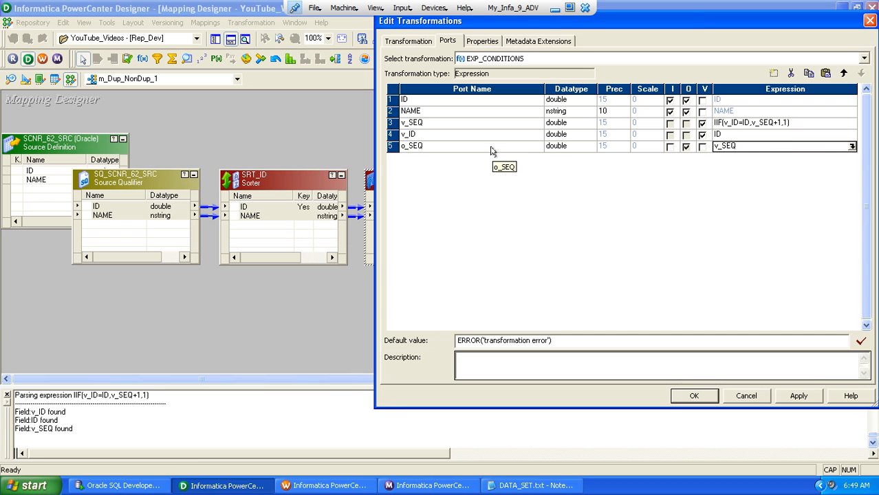
{"action": "left_click", "coordinate": [688, 395]}
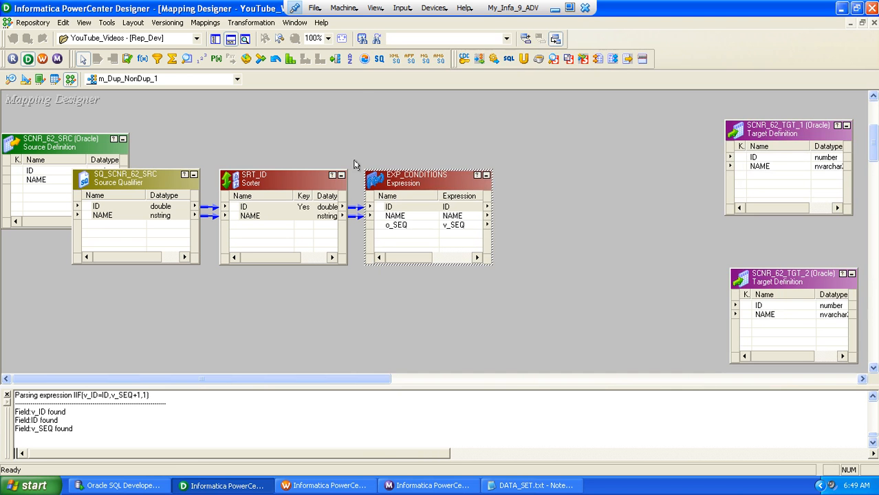
Create a Router transformation named RTR_SPLIT and place it between EXP_CONDITIONS and the target definitions
{"action": "left_click", "coordinate": [250, 22]}
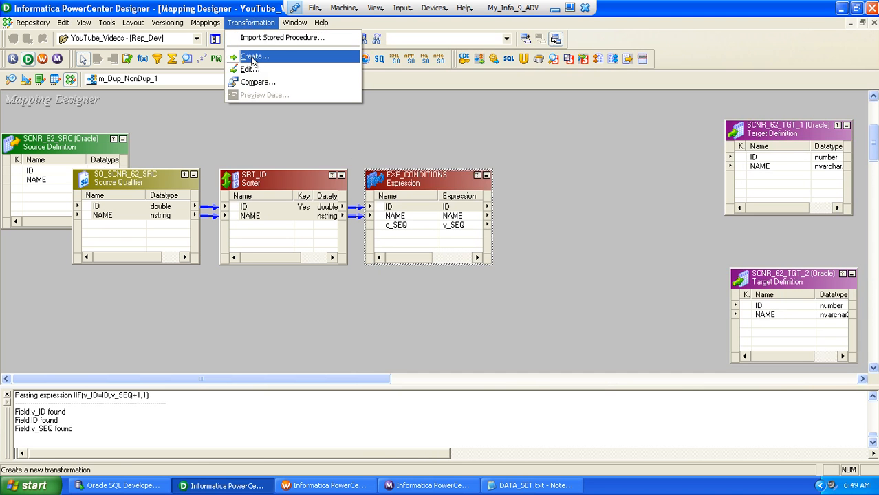
{"action": "left_click", "coordinate": [255, 56]}
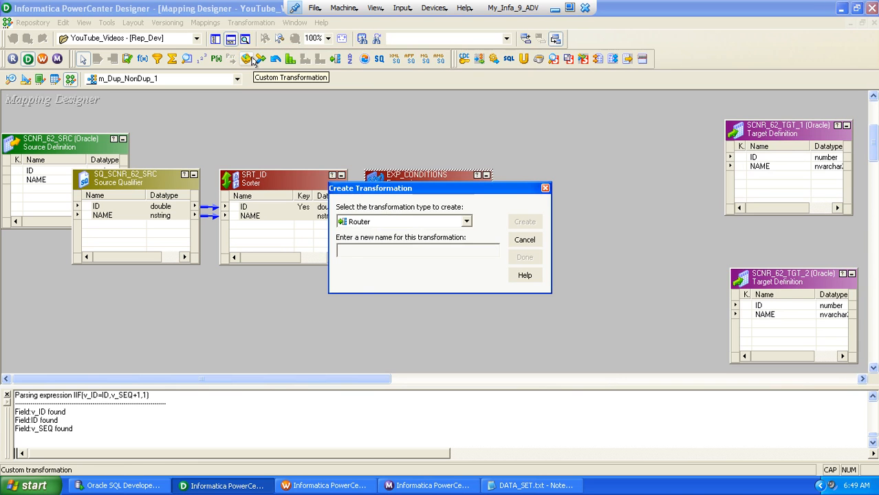
{"action": "type", "text": "RTR_SPLIT"}
{"action": "key", "text": "Return"}
{"action": "key", "text": "Return"}
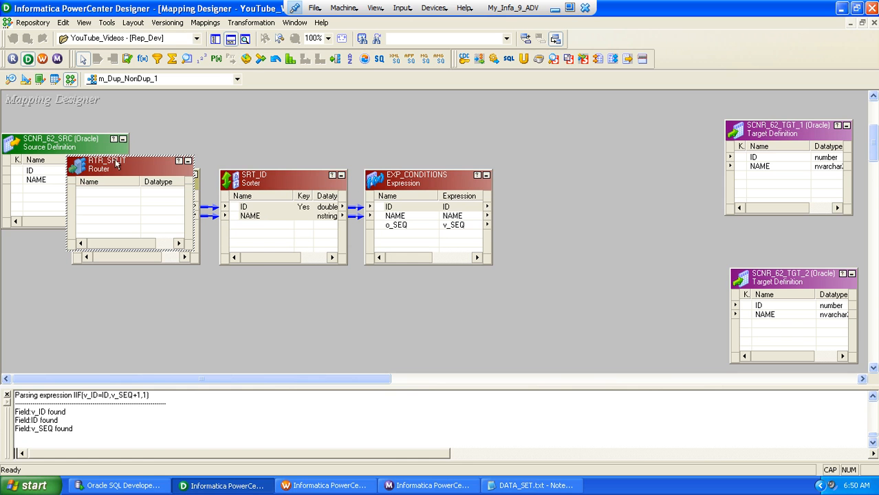
{"action": "left_click_drag", "start_coordinate": [113, 171], "coordinate": [556, 122]}
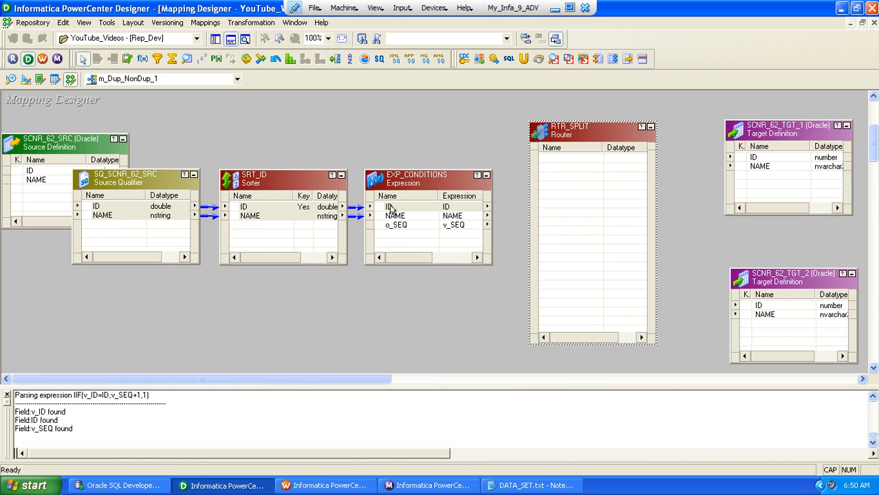
Link all output ports of EXP_CONDITIONS, ID, NAME and o_SEQ, to the RTR_SPLIT router
{"action": "right_click", "coordinate": [394, 207]}
{"action": "left_click", "coordinate": [415, 218]}
{"action": "left_click_drag", "start_coordinate": [395, 209], "coordinate": [575, 165]}
Add two groups to the RTR_SPLIT router and name the first one DUPLICATE
{"action": "double_click", "coordinate": [569, 137]}
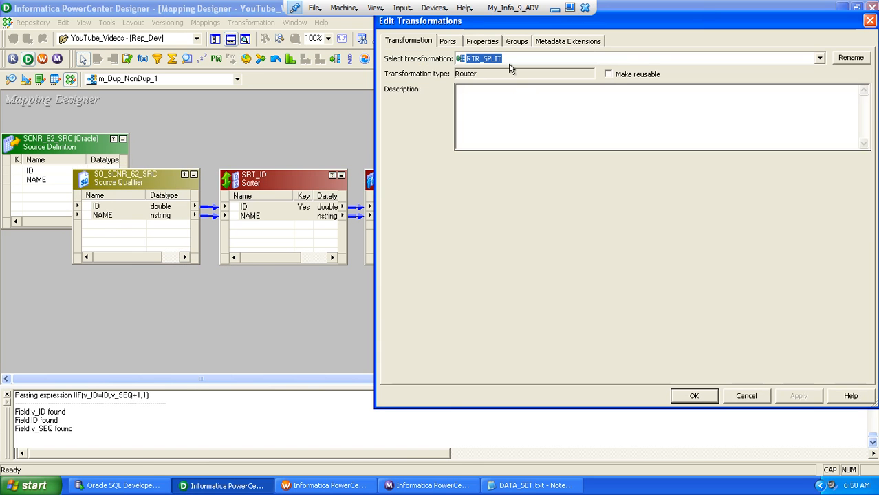
{"action": "left_click", "coordinate": [516, 41]}
{"action": "left_click", "coordinate": [775, 75]}
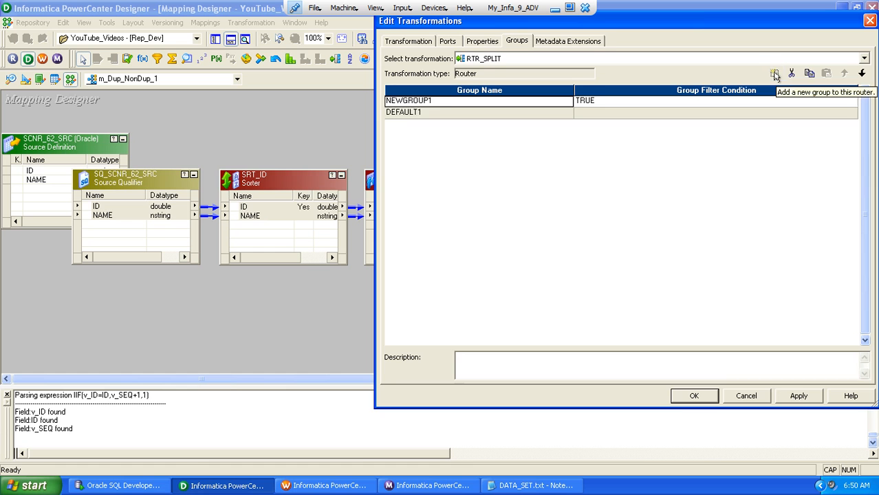
{"action": "left_click", "coordinate": [775, 75]}
{"action": "left_click", "coordinate": [521, 102]}
{"action": "type", "text": "D"}
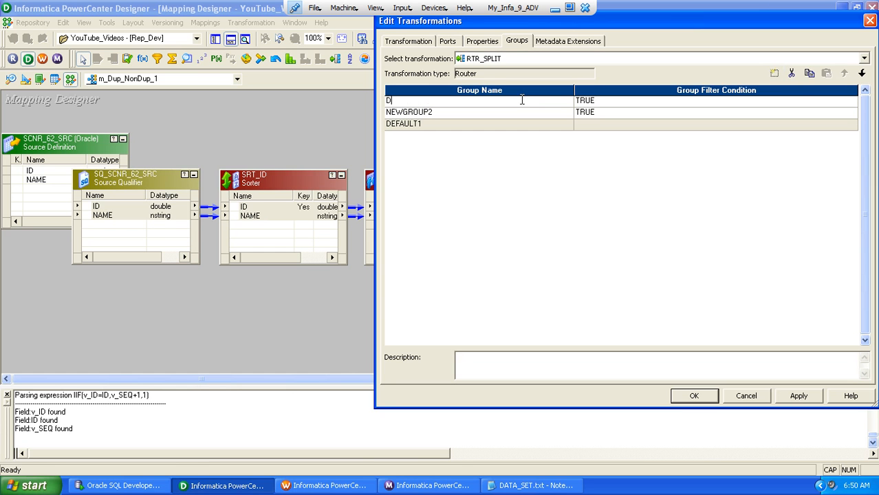
{"action": "type", "text": "UPLICATE"}
Set the filter condition of the DUPLICATE group to o_SEQ > 1
{"action": "left_click", "coordinate": [853, 103]}
{"action": "left_click", "coordinate": [853, 103]}
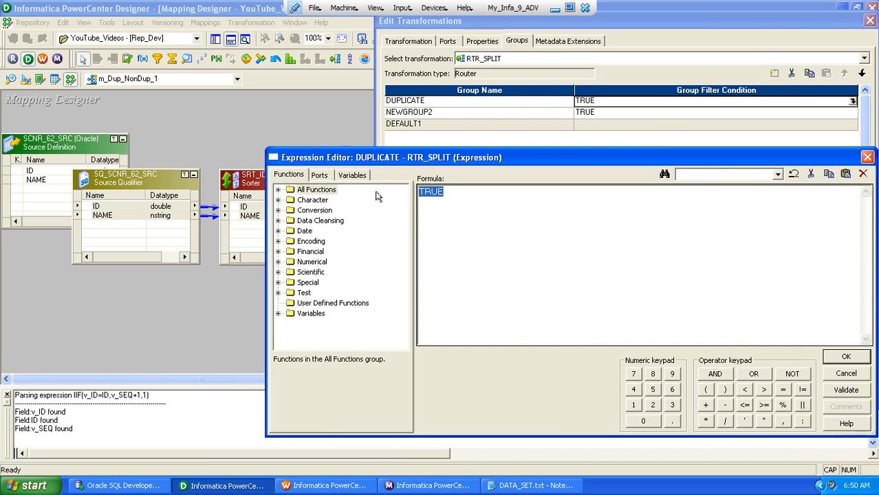
{"action": "left_click", "coordinate": [318, 175]}
{"action": "double_click", "coordinate": [319, 233]}
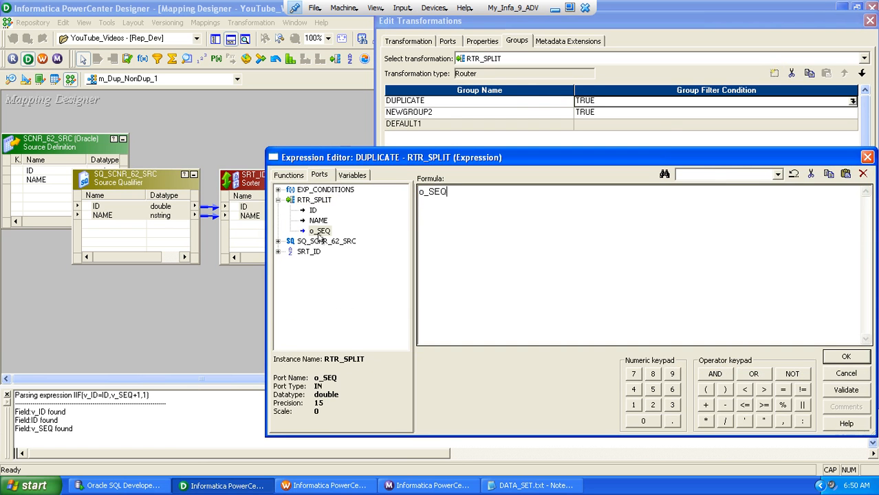
{"action": "left_click", "coordinate": [763, 389]}
{"action": "left_click", "coordinate": [633, 405]}
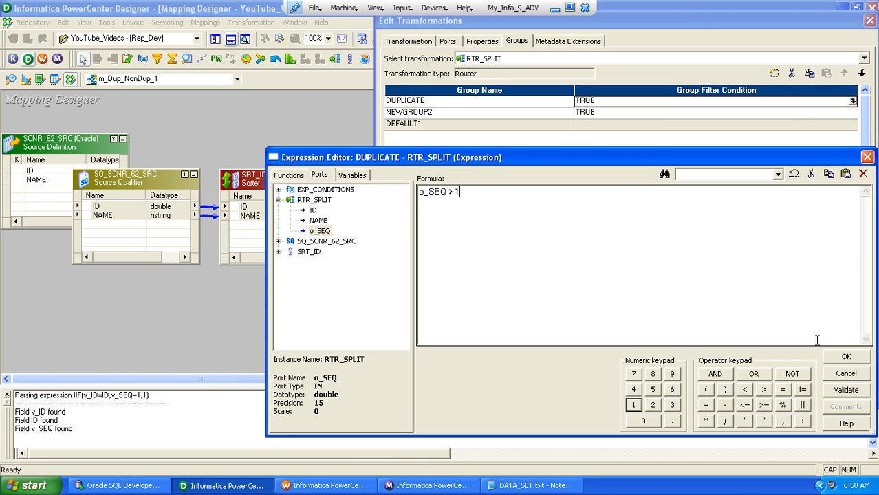
{"action": "left_click", "coordinate": [842, 355]}
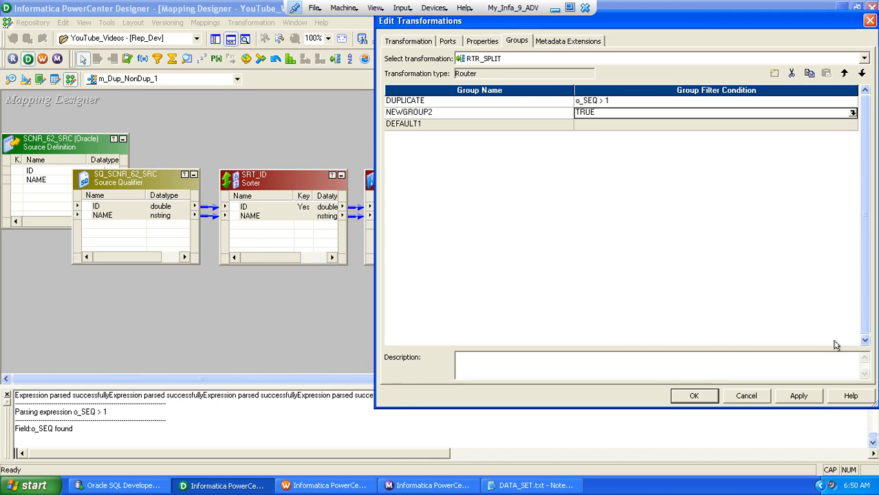
Rename the second group of the RTR_SPLIT router, NEWGROUP2, as NON_DUPLICATE
{"action": "left_click", "coordinate": [853, 112]}
{"action": "key", "text": "Escape"}
{"action": "left_click", "coordinate": [459, 115]}
{"action": "type", "text": "NON"}
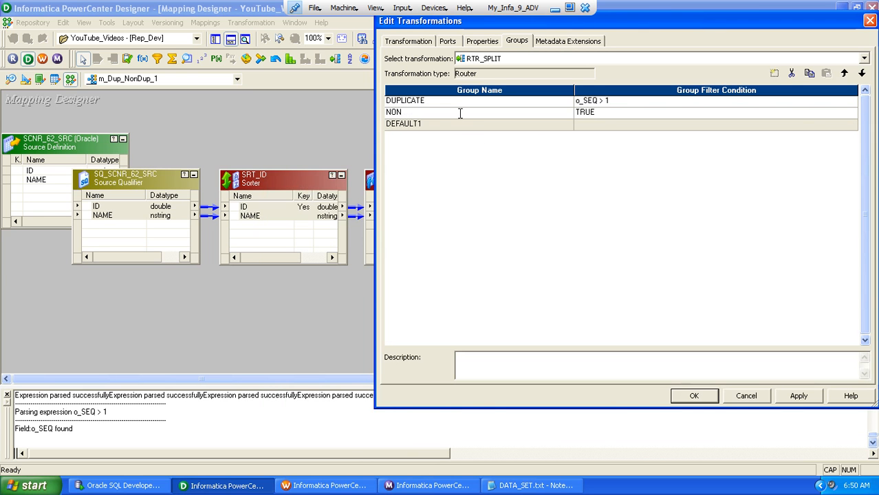
{"action": "type", "text": "_DUPLICAT"}
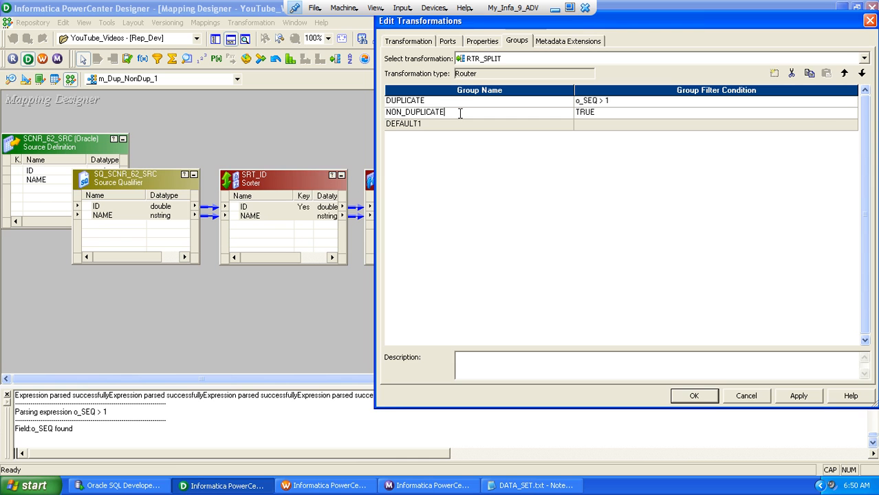
{"action": "type", "text": "E"}
Set the filter condition of the NON_DUPLICATE group to o_SEQ = 1 and accept the router changes
{"action": "left_click", "coordinate": [852, 113]}
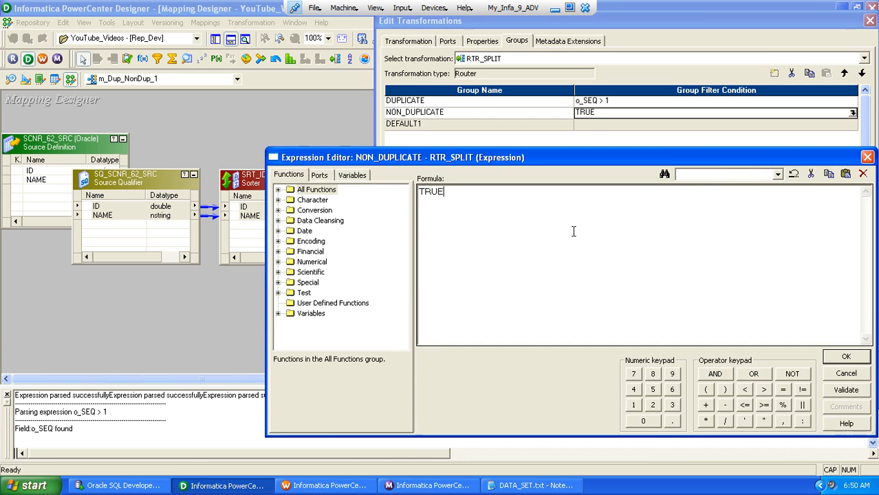
{"action": "left_click_drag", "start_coordinate": [573, 231], "coordinate": [393, 183]}
{"action": "left_click", "coordinate": [318, 176]}
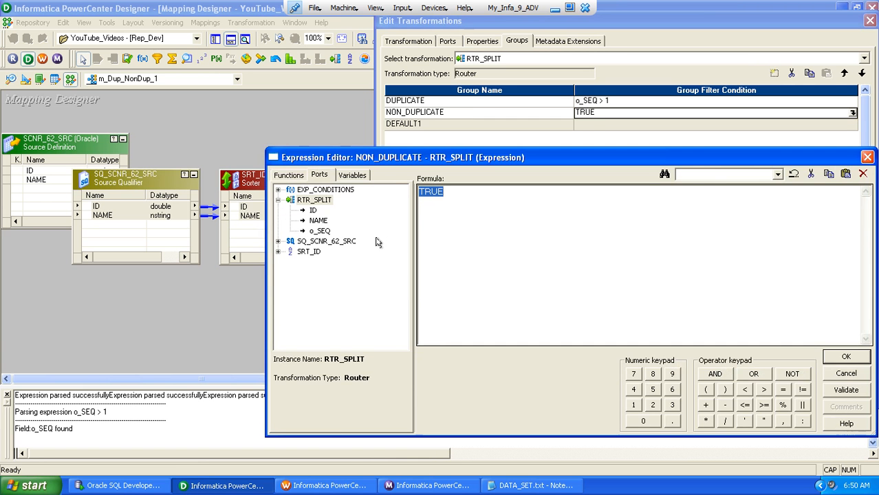
{"action": "double_click", "coordinate": [320, 231]}
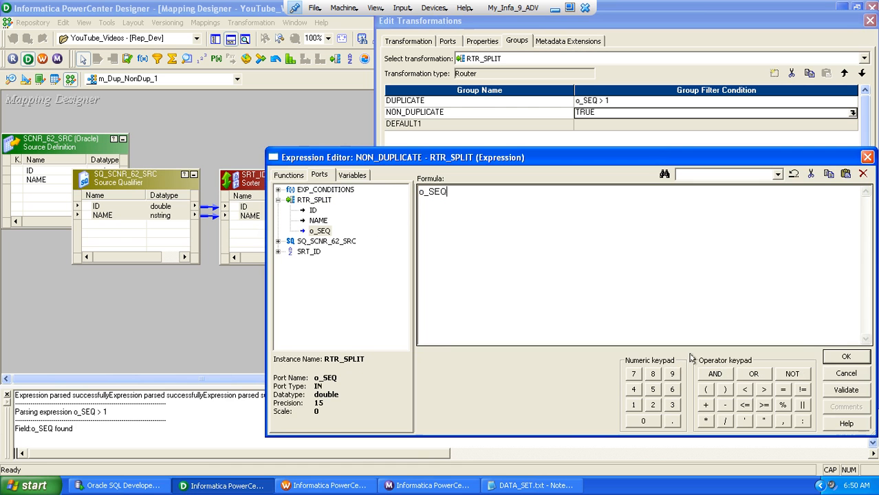
{"action": "left_click", "coordinate": [782, 389]}
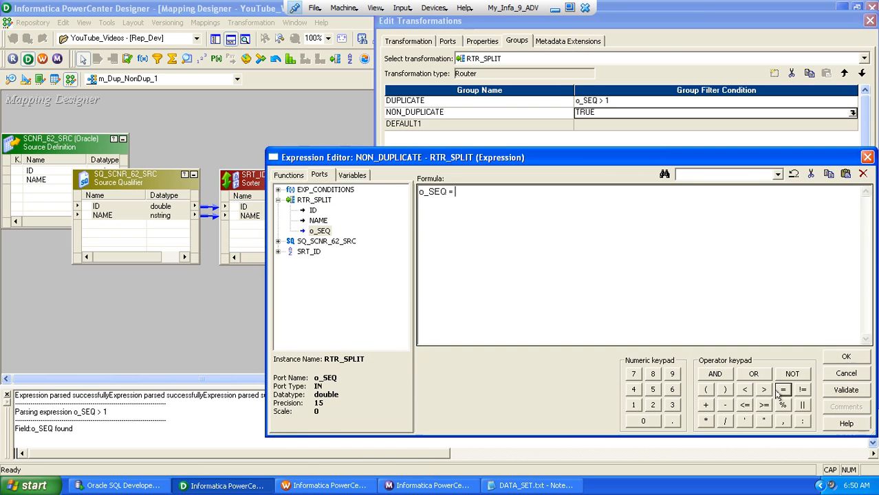
{"action": "left_click", "coordinate": [633, 404]}
{"action": "left_click", "coordinate": [844, 356]}
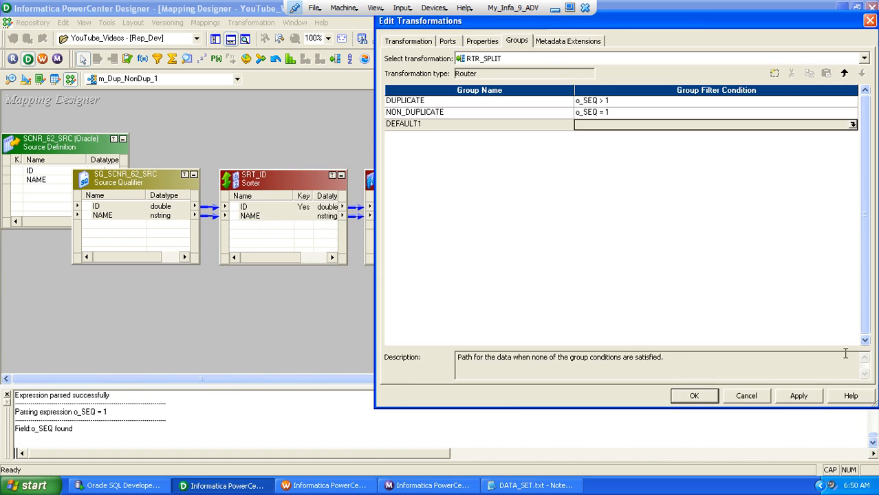
{"action": "left_click", "coordinate": [673, 397]}
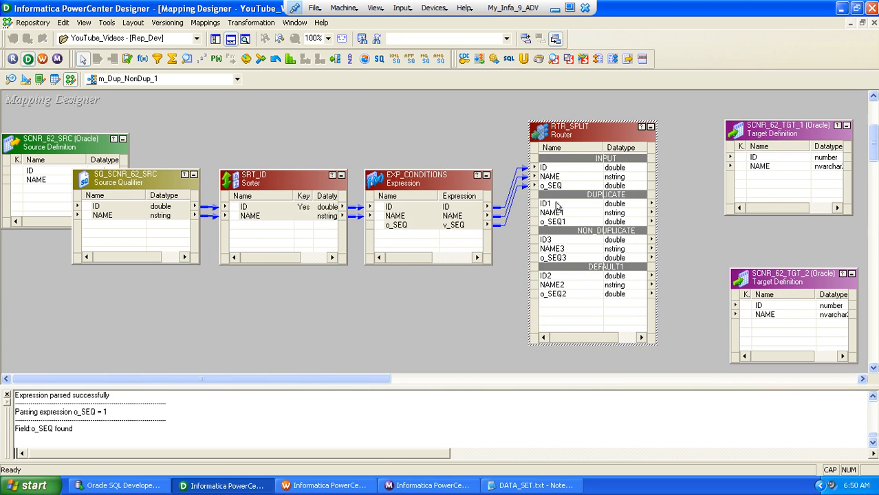
Link the DUPLICATE group's ID1 and NAME1 ports to SCNR_62_TGT_1 and the NON_DUPLICATE group's ID3 and NAME3 to SCNR_62_TGT_2
{"action": "left_click", "coordinate": [554, 205]}
{"action": "left_click", "coordinate": [560, 214], "text": "shift"}
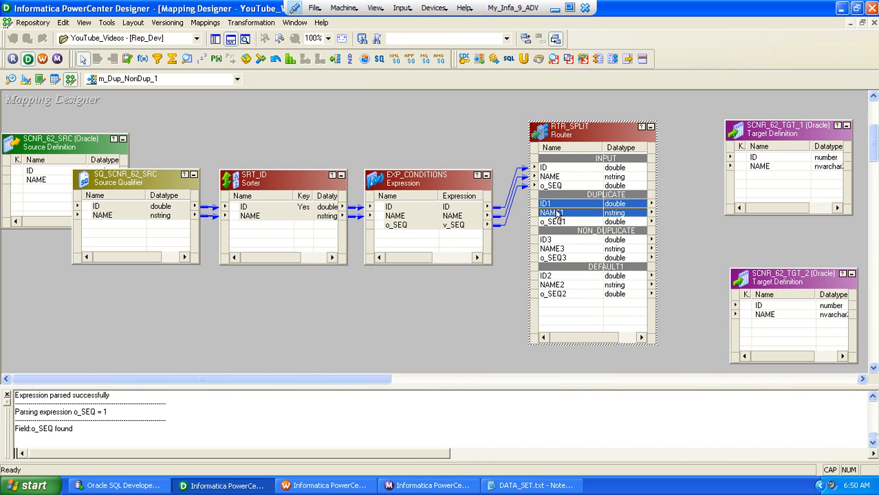
{"action": "left_click_drag", "start_coordinate": [548, 205], "coordinate": [754, 158]}
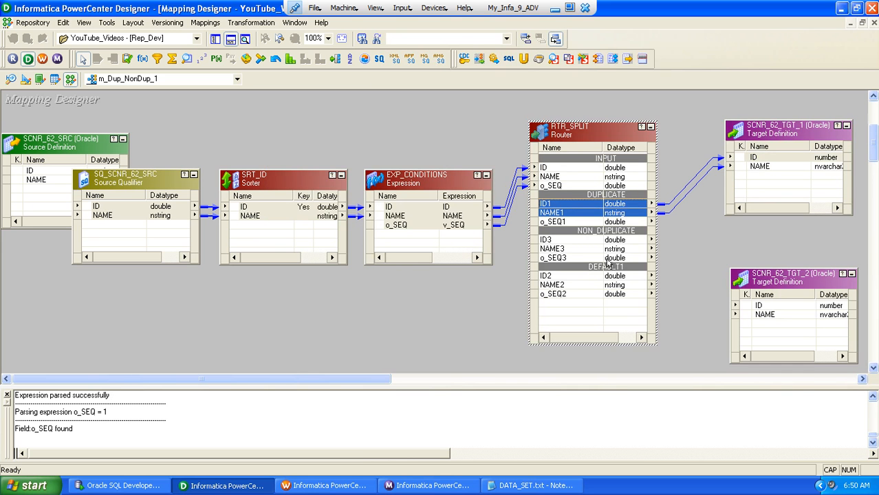
{"action": "left_click", "coordinate": [550, 240]}
{"action": "left_click", "coordinate": [555, 249], "text": "shift"}
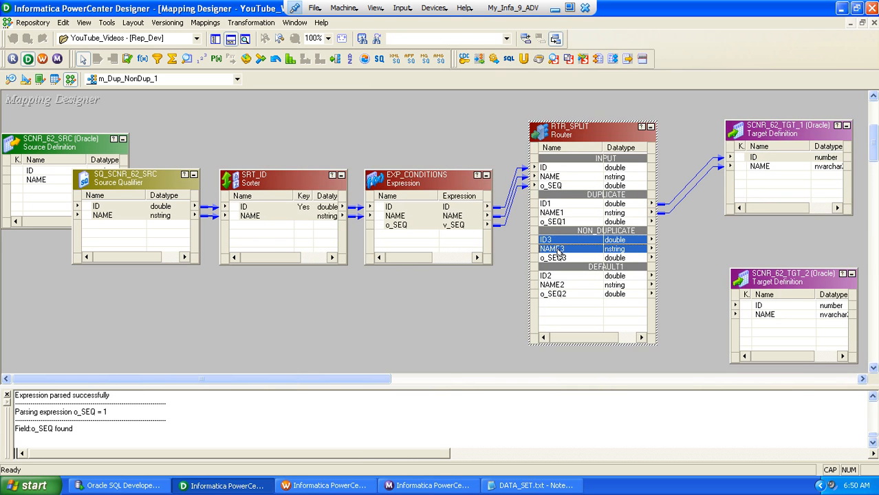
{"action": "left_click_drag", "start_coordinate": [544, 243], "coordinate": [753, 306]}
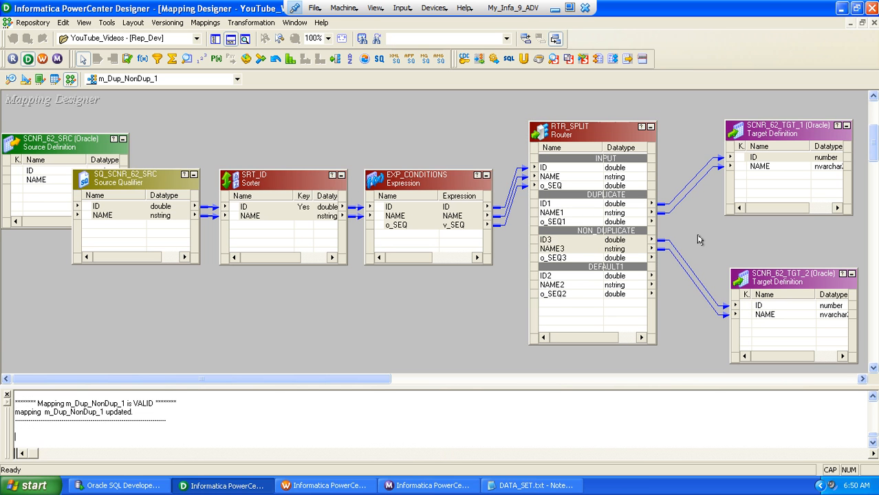
Copy the name of mapping m_Dup_NonDup_1 and switch to PowerCenter Workflow Manager
{"action": "double_click", "coordinate": [272, 338]}
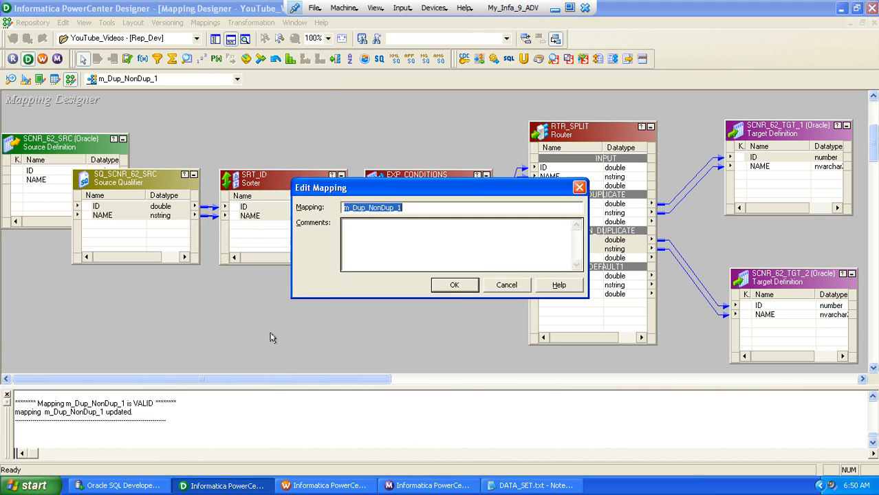
{"action": "key", "text": "Escape"}
{"action": "key", "text": "alt+Tab"}
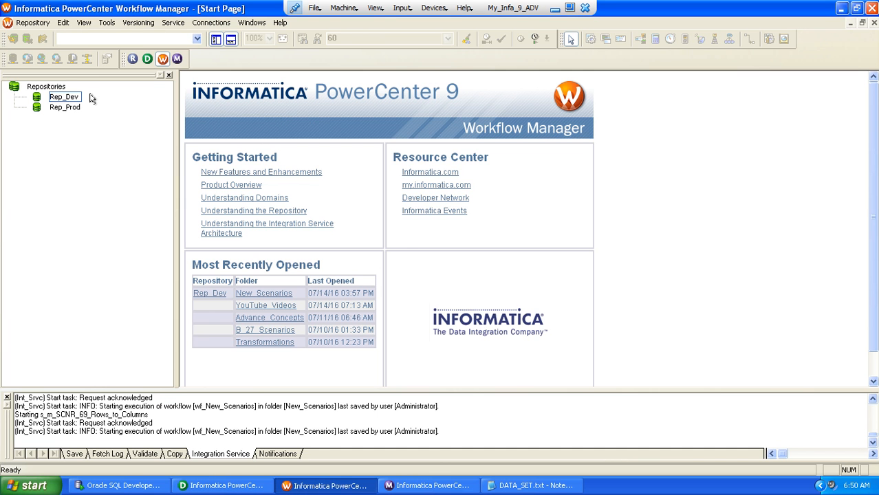
Connect to the Rep_Dev repository with the account password and open the YouTube_Videos folder
{"action": "double_click", "coordinate": [63, 97]}
{"action": "type", "text": "Administrator"}
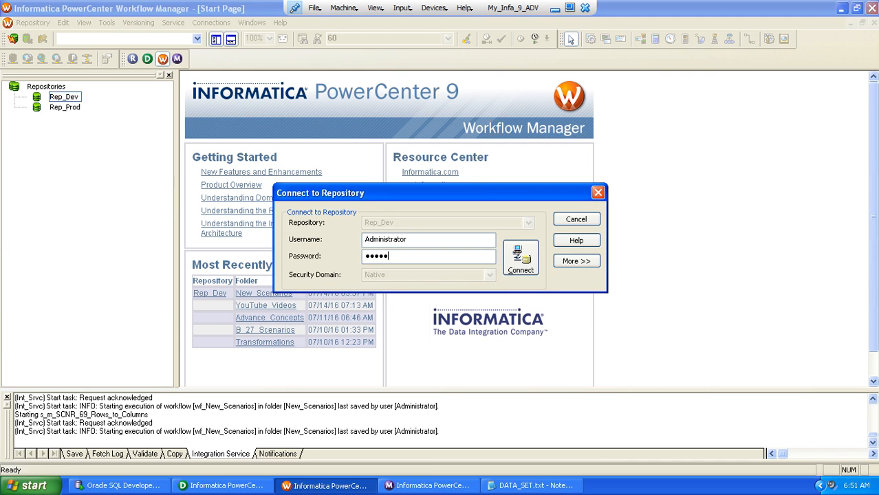
{"action": "key", "text": "Return"}
{"action": "double_click", "coordinate": [96, 210]}
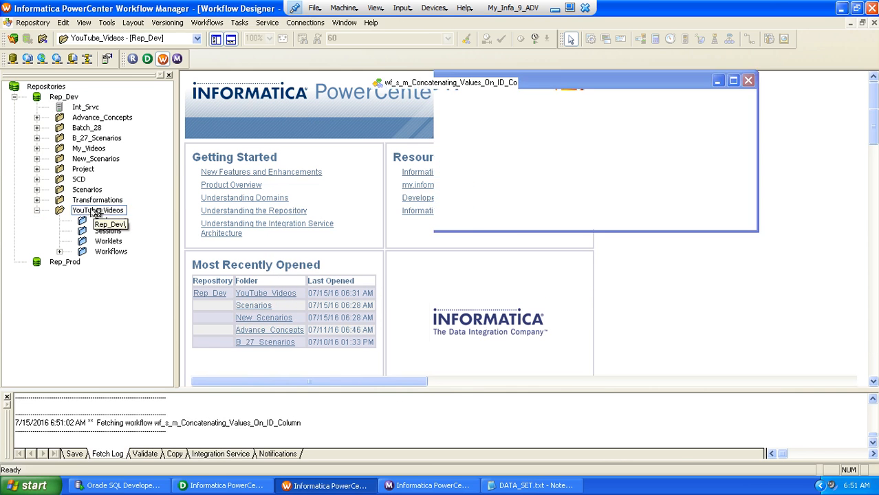
Create a new workflow named wf_s_m_Dup_NonDup_1
{"action": "left_click", "coordinate": [207, 22]}
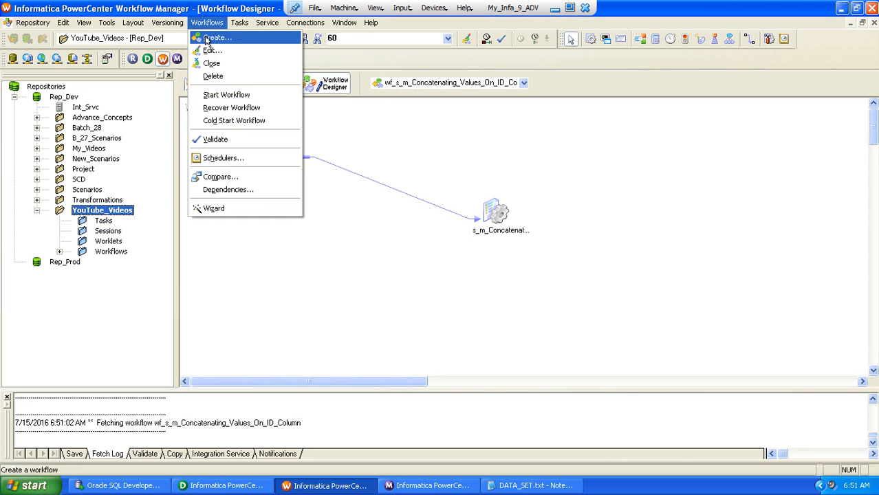
{"action": "left_click", "coordinate": [206, 38]}
{"action": "type", "text": "wf_"}
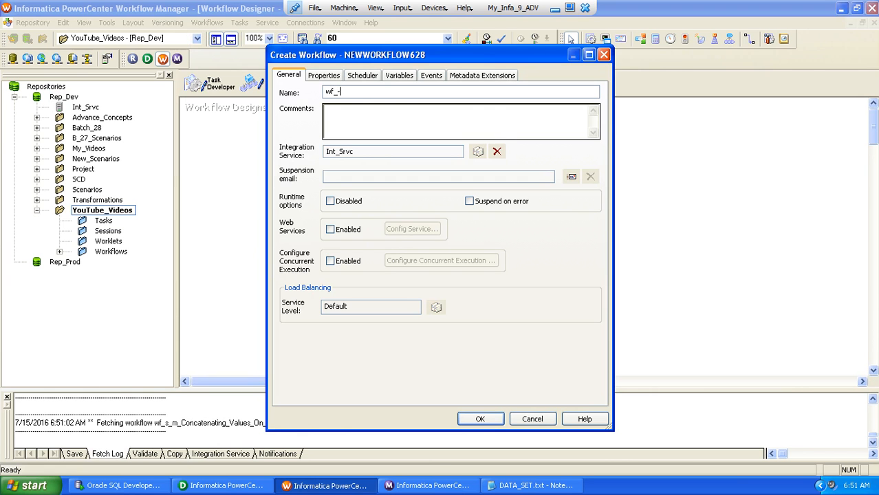
{"action": "type", "text": "s_m_Dup_NonDup_1"}
{"action": "key", "text": "Return"}
Create a session task named s_m_Dup_NonDup_1 and associate it with the mapping m_Dup_NonDup_1
{"action": "left_click", "coordinate": [239, 22]}
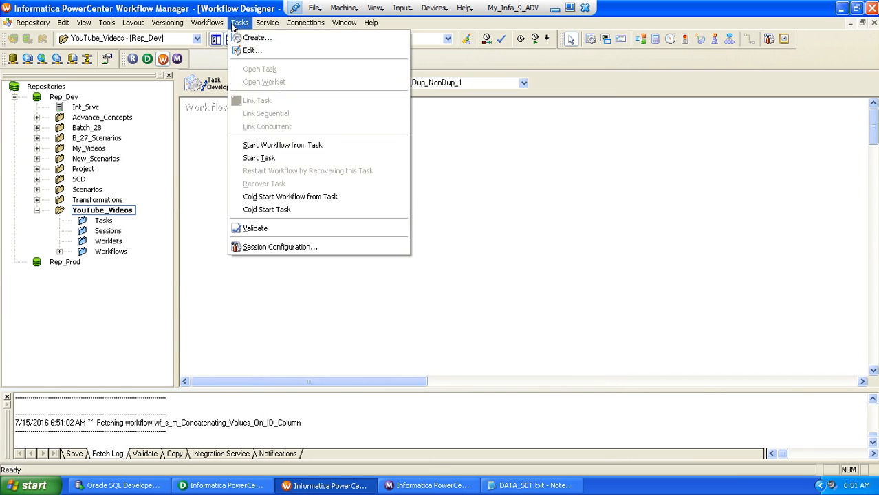
{"action": "left_click", "coordinate": [256, 37]}
{"action": "type", "text": "s_"}
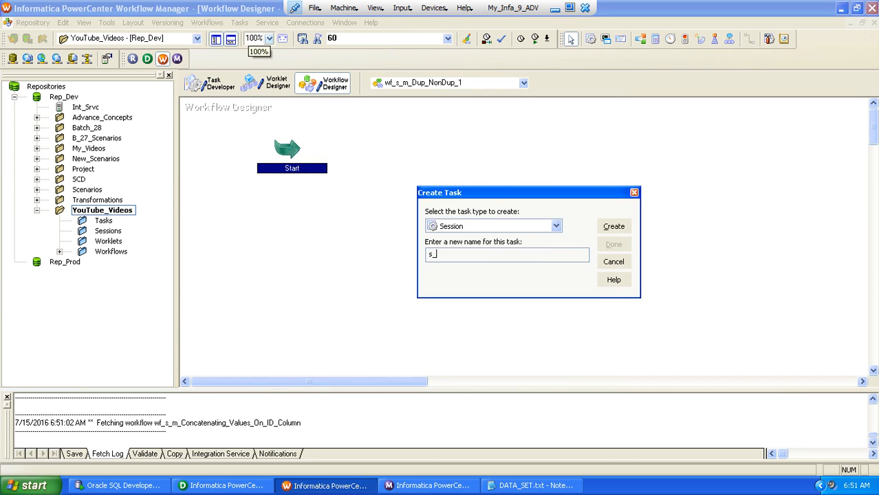
{"action": "type", "text": "m_Dup_NonDup_1"}
{"action": "key", "text": "Return"}
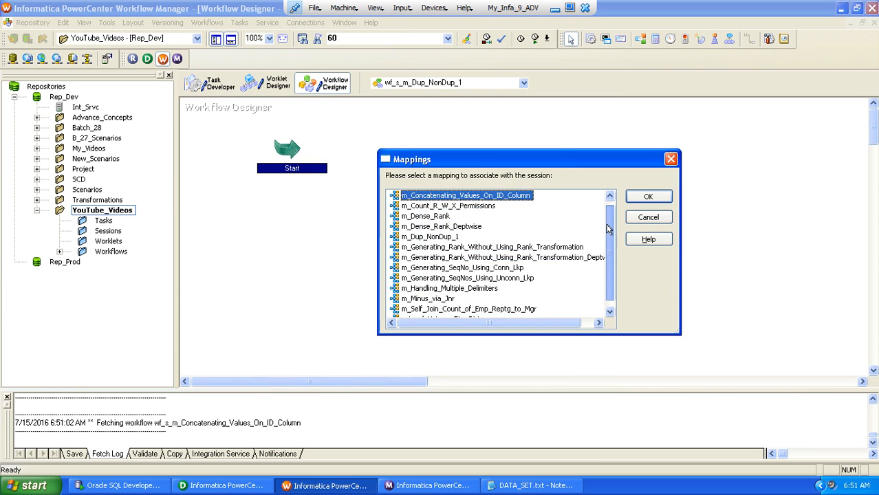
{"action": "scroll", "coordinate": [607, 224], "scroll_direction": "down", "scroll_amount": 1}
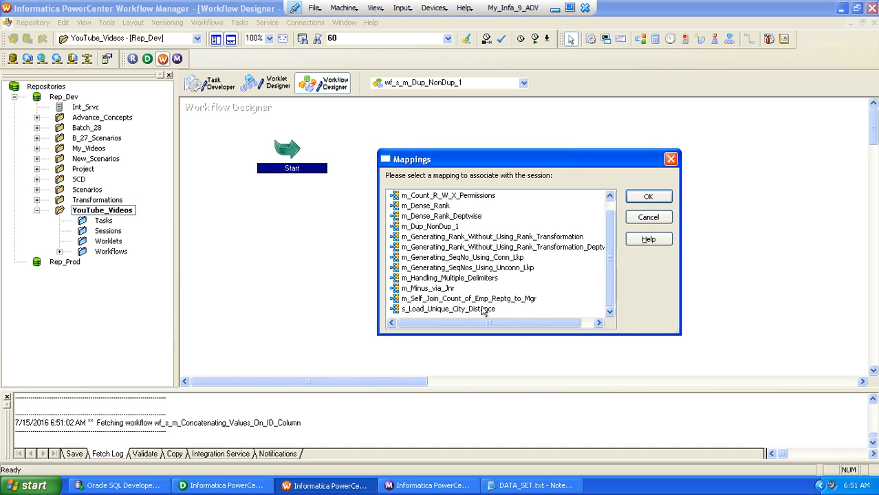
{"action": "double_click", "coordinate": [414, 227]}
{"action": "left_click", "coordinate": [604, 247]}
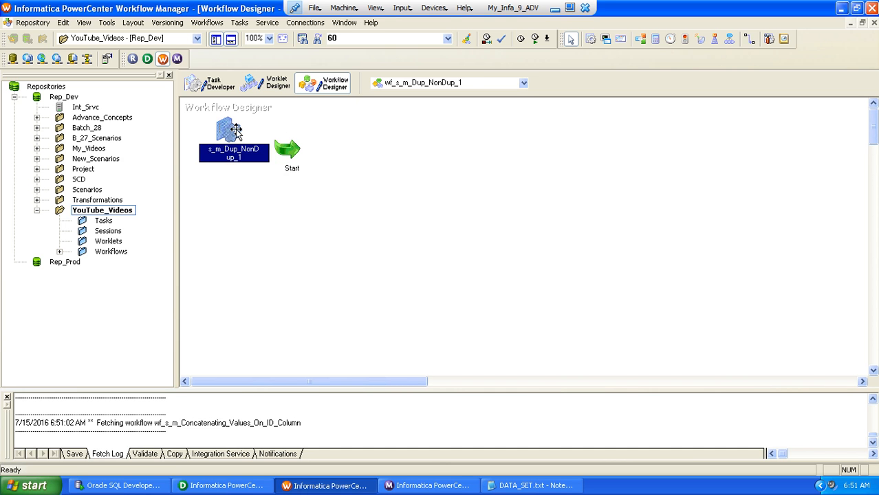
Place the s_m_Dup_NonDup_1 session to the right of the Start task and link Start to it
{"action": "left_click_drag", "start_coordinate": [234, 132], "coordinate": [443, 181]}
{"action": "left_click", "coordinate": [747, 39]}
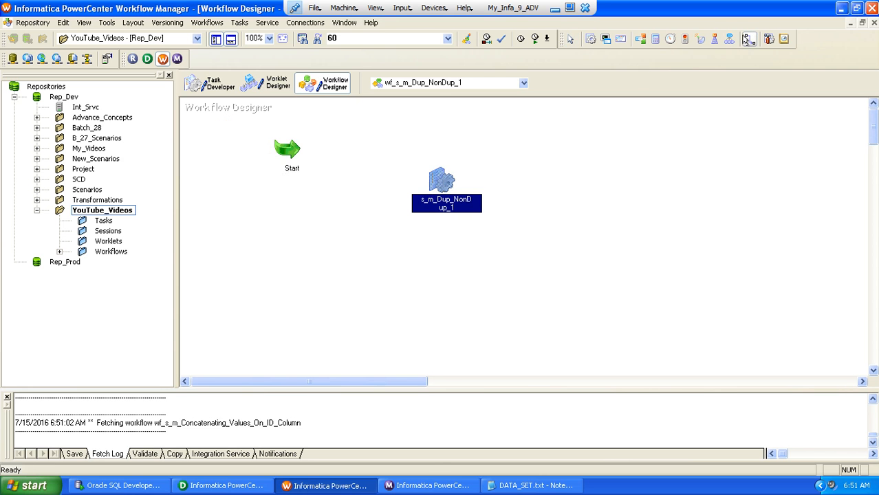
{"action": "left_click_drag", "start_coordinate": [282, 142], "coordinate": [423, 176]}
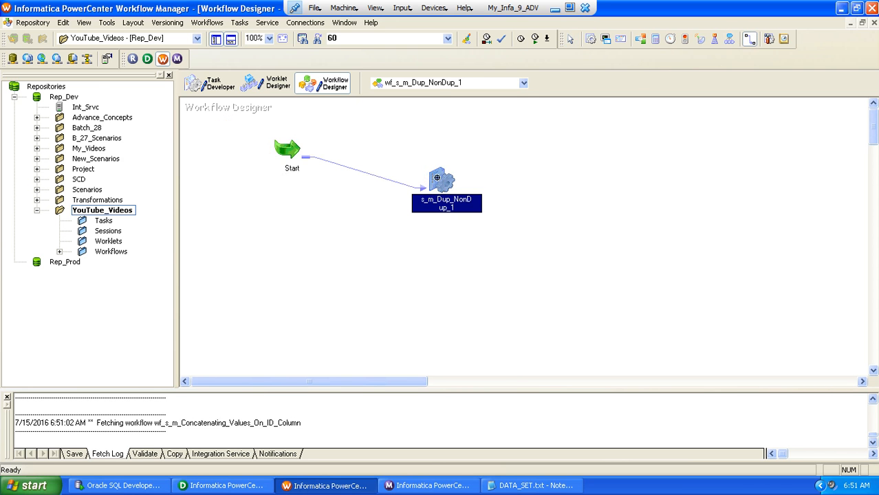
In the session's mapping settings, set the relational connection of source SQ_SCNR_62_SRC to ABY_STG_RPD_SNTNDR
{"action": "double_click", "coordinate": [436, 177]}
{"action": "double_click", "coordinate": [488, 61]}
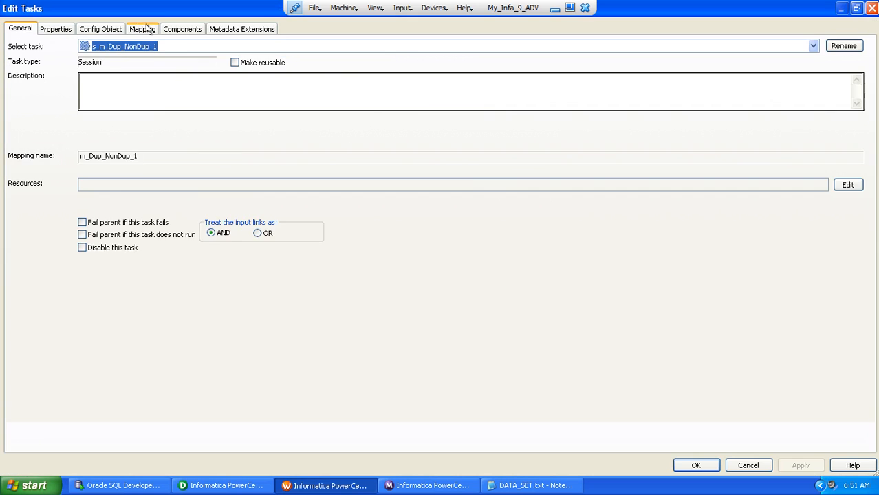
{"action": "left_click", "coordinate": [144, 28]}
{"action": "left_click", "coordinate": [76, 141]}
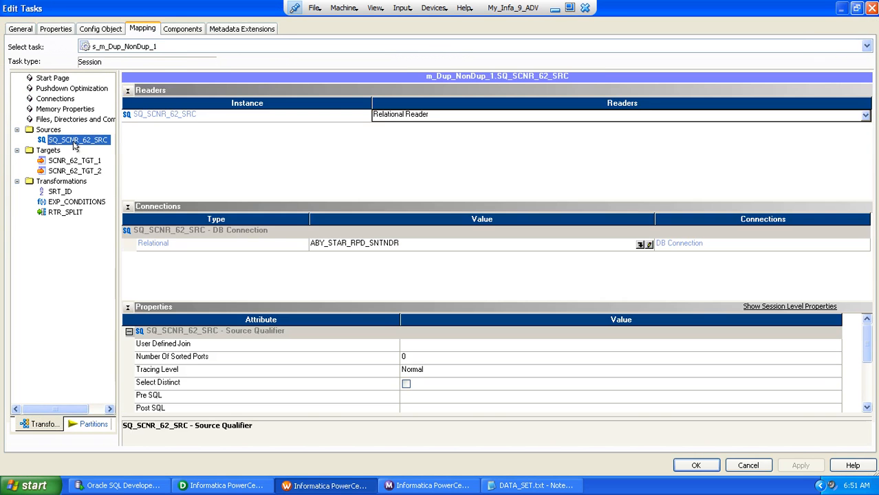
{"action": "left_click", "coordinate": [640, 244]}
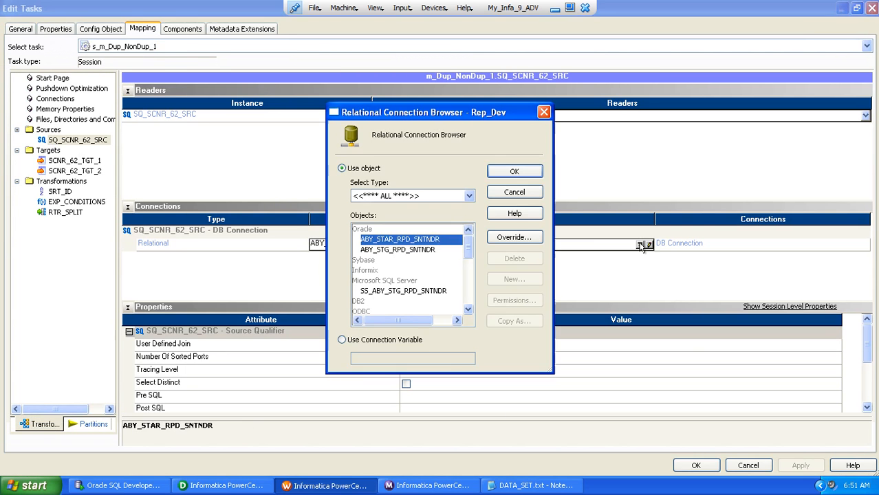
{"action": "double_click", "coordinate": [397, 249]}
Set the target load type of SCNR_62_TGT_1 to Normal
{"action": "left_click", "coordinate": [71, 163]}
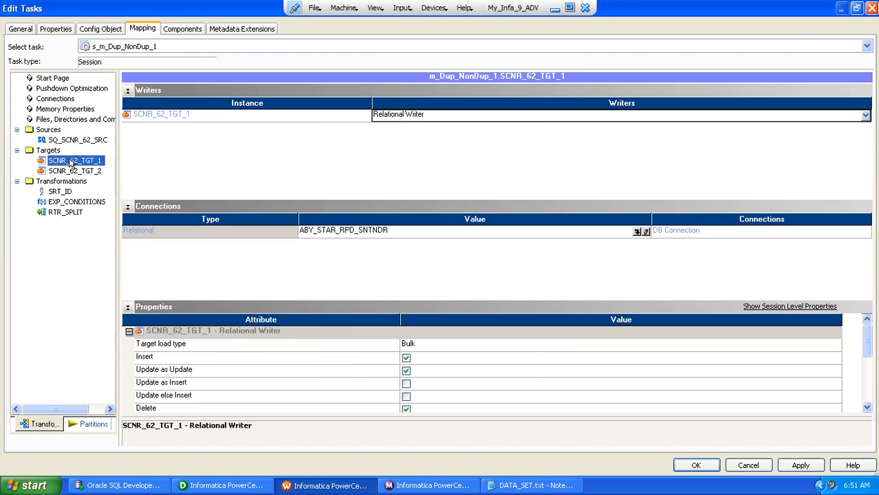
{"action": "left_click", "coordinate": [127, 206]}
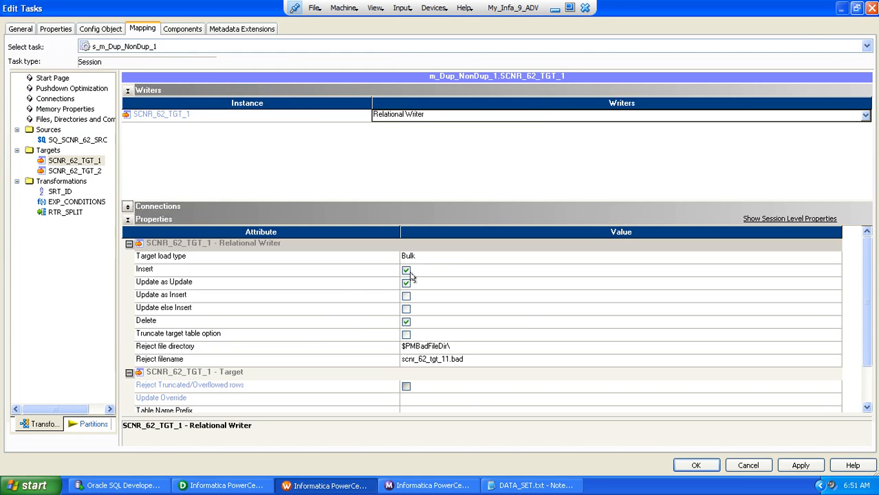
{"action": "left_click", "coordinate": [433, 259]}
{"action": "left_click", "coordinate": [432, 270]}
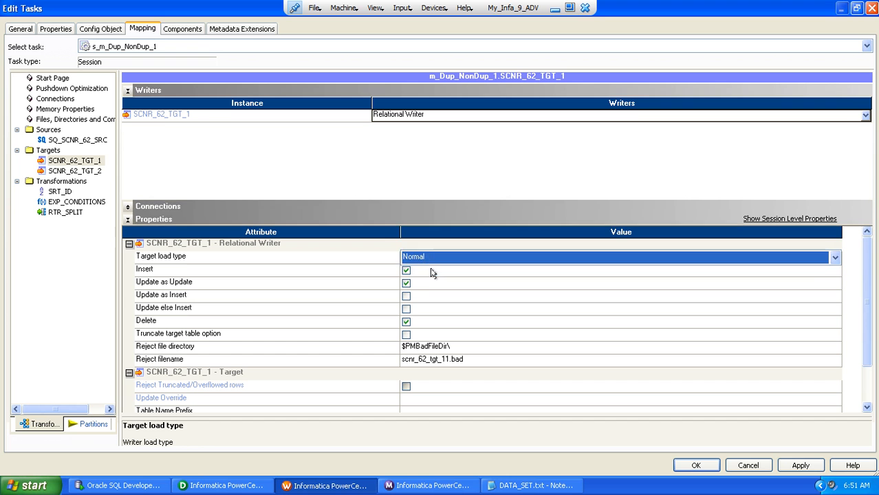
{"action": "left_click", "coordinate": [388, 273]}
Disable Update as Update and Delete for SCNR_62_TGT_1 and enable its Truncate target table option
{"action": "left_click", "coordinate": [405, 284]}
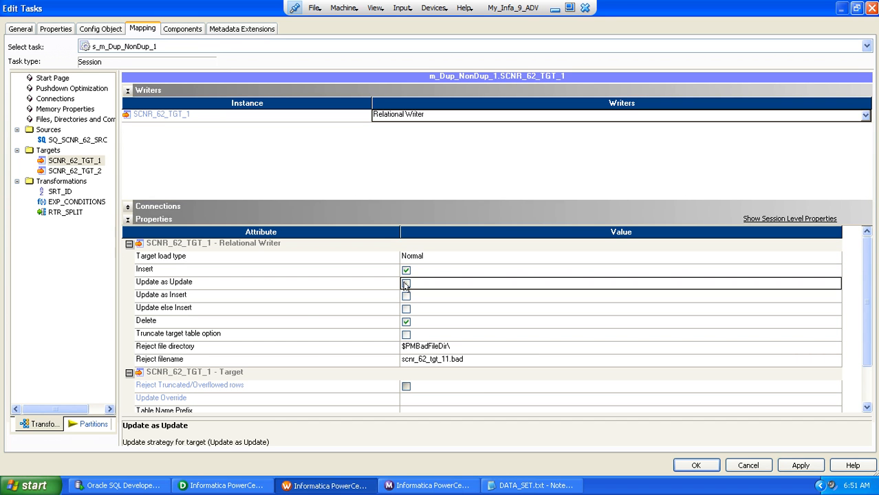
{"action": "left_click", "coordinate": [405, 284]}
{"action": "left_click", "coordinate": [406, 322]}
{"action": "left_click", "coordinate": [405, 322]}
{"action": "left_click", "coordinate": [406, 335]}
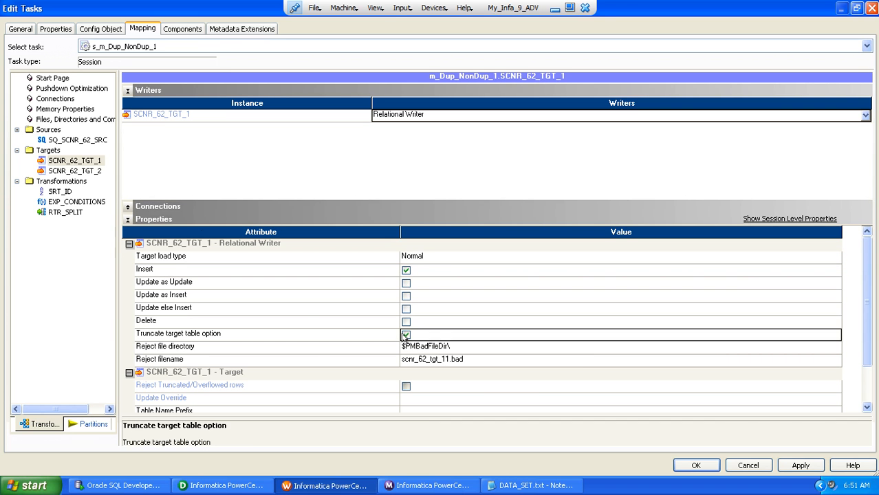
Set the target load type of SCNR_62_TGT_2 to Normal
{"action": "left_click", "coordinate": [88, 172]}
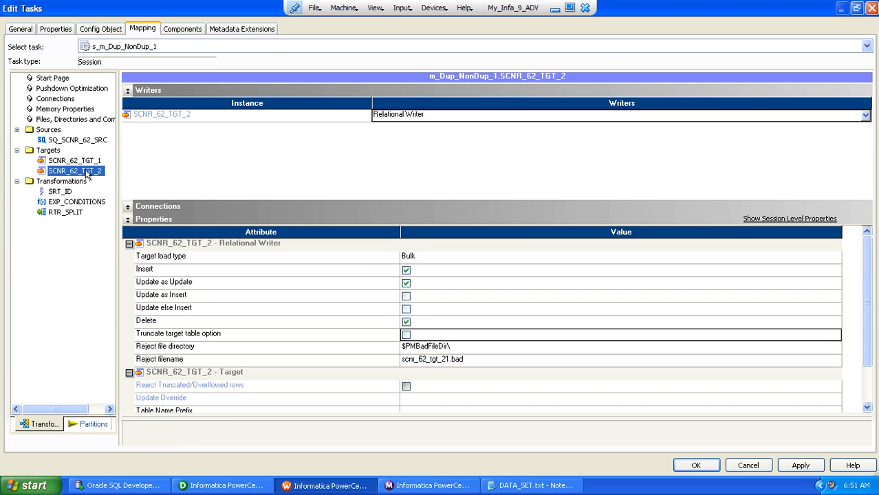
{"action": "left_click", "coordinate": [421, 260]}
{"action": "left_click", "coordinate": [421, 260]}
{"action": "left_click", "coordinate": [410, 275]}
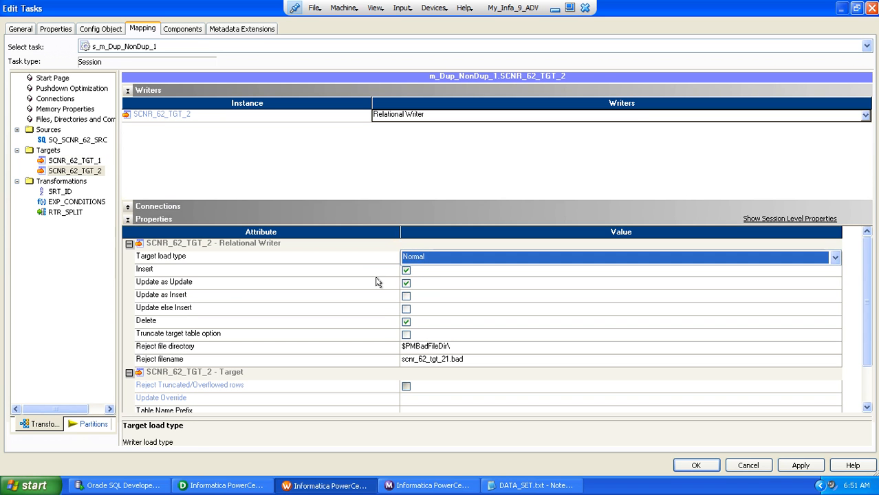
Disable Update as Update and Delete for SCNR_62_TGT_2, enable its Truncate target table option, and accept the session settings
{"action": "left_click", "coordinate": [378, 283]}
{"action": "left_click", "coordinate": [406, 284]}
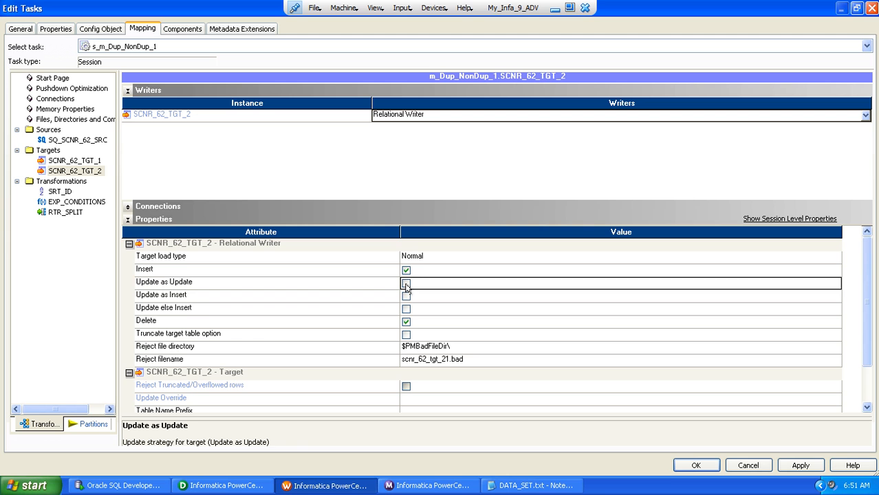
{"action": "left_click", "coordinate": [406, 322]}
{"action": "left_click", "coordinate": [405, 322]}
{"action": "left_click", "coordinate": [406, 335]}
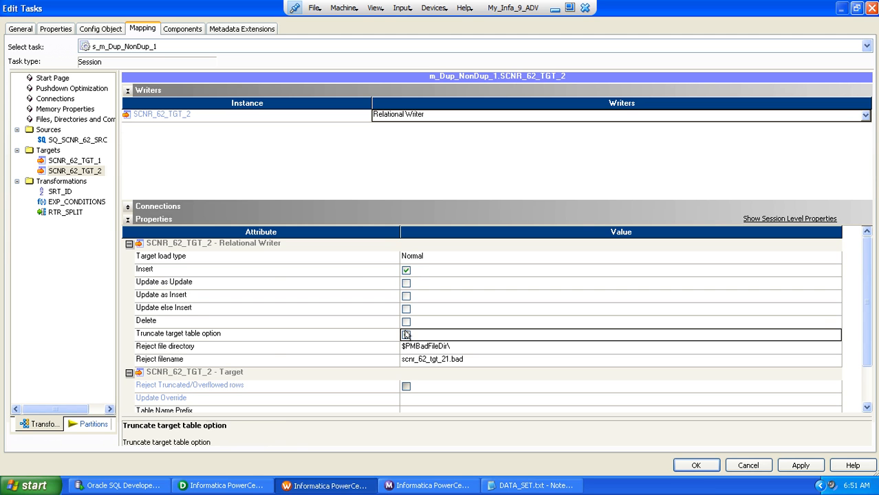
{"action": "left_click", "coordinate": [695, 465]}
Save the workflow wf_s_m_Dup_NonDup_1 to the repository and start it
{"action": "key", "text": "ctrl+s"}
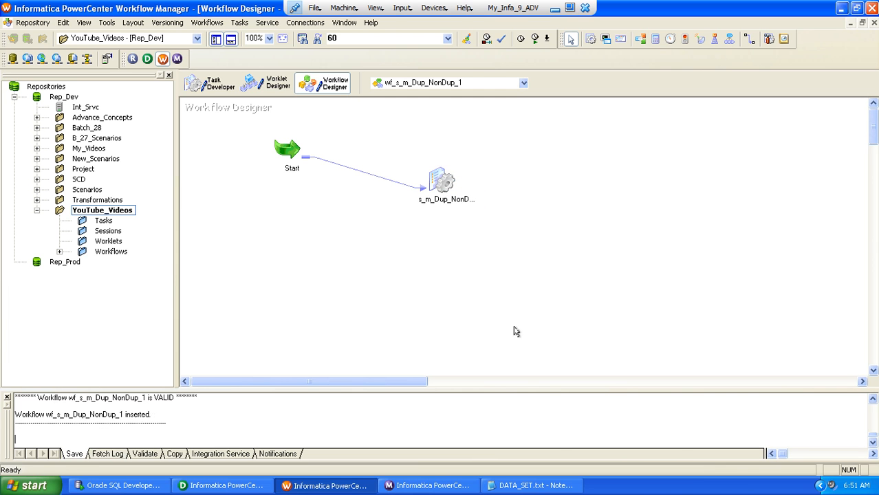
{"action": "right_click", "coordinate": [546, 204]}
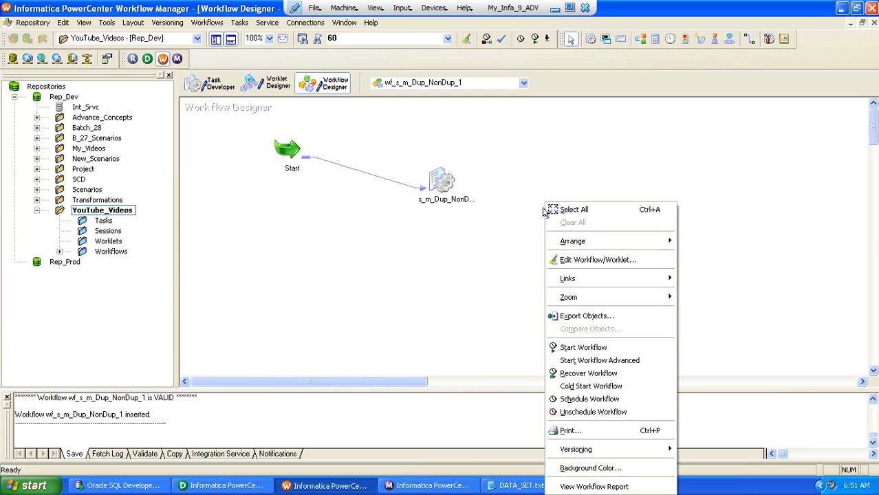
{"action": "left_click", "coordinate": [573, 347]}
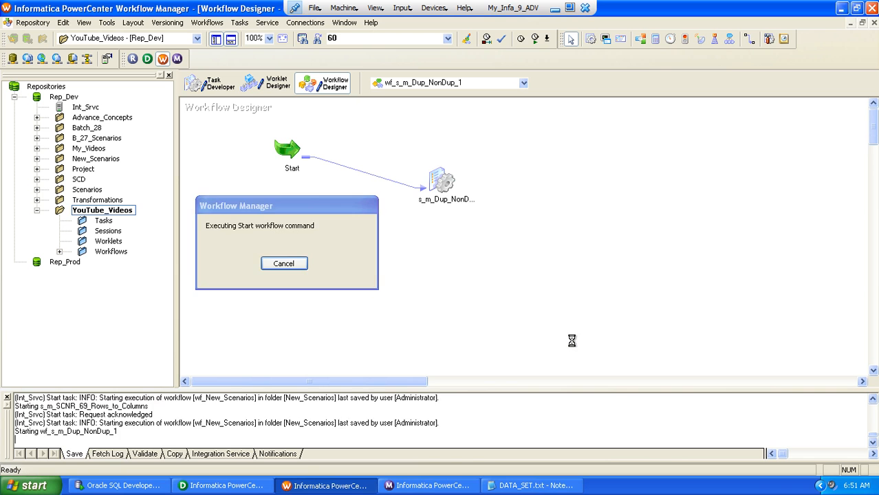
In Workflow Monitor, examine the run status and source/target statistics of session s_m_Dup_NonDup_1 for the source and both targets
{"action": "left_click", "coordinate": [412, 486]}
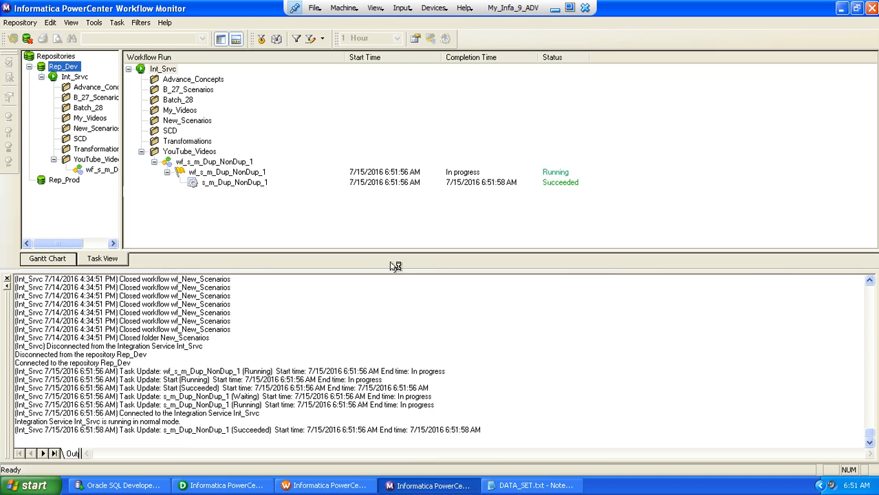
{"action": "left_click", "coordinate": [216, 182]}
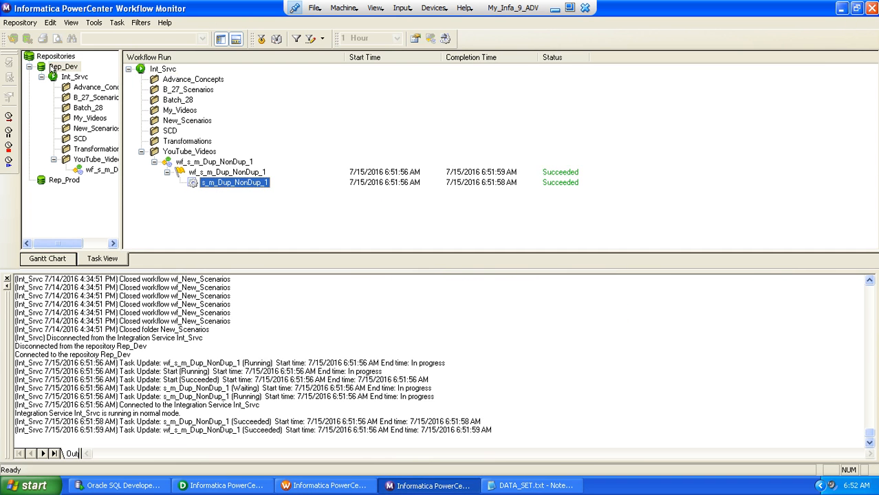
{"action": "double_click", "coordinate": [11, 55]}
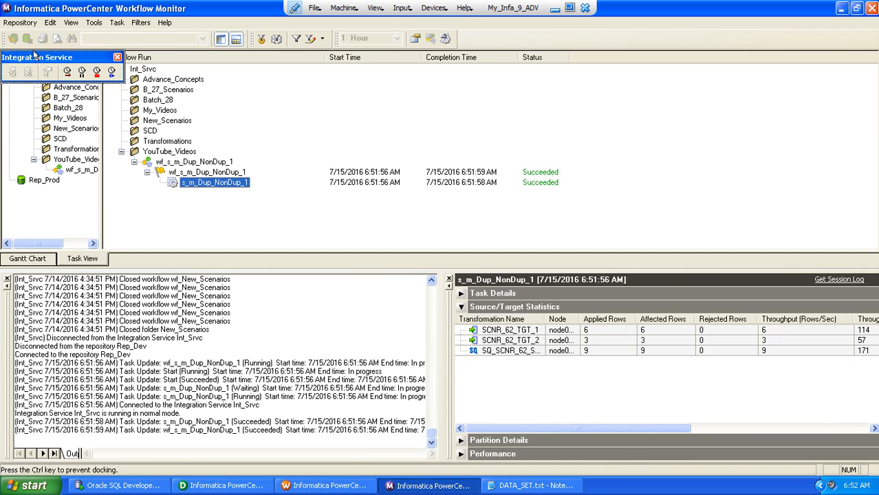
{"action": "double_click", "coordinate": [12, 57]}
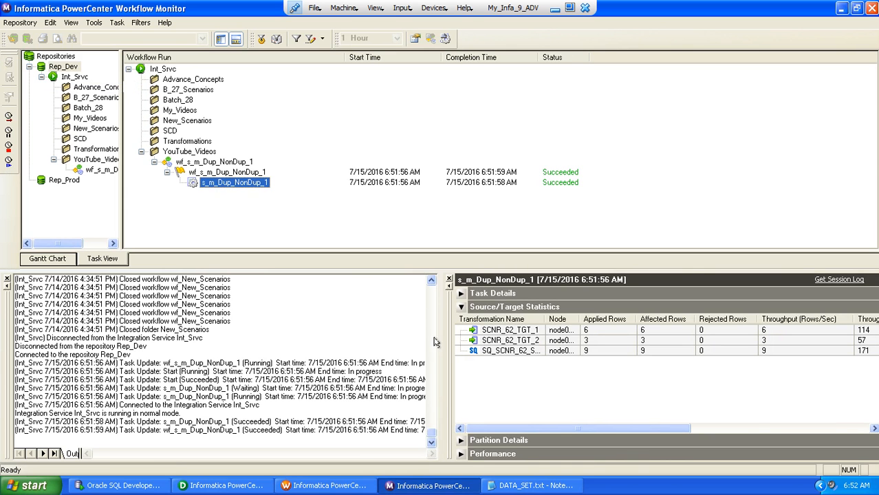
{"action": "left_click_drag", "start_coordinate": [440, 339], "coordinate": [146, 316]}
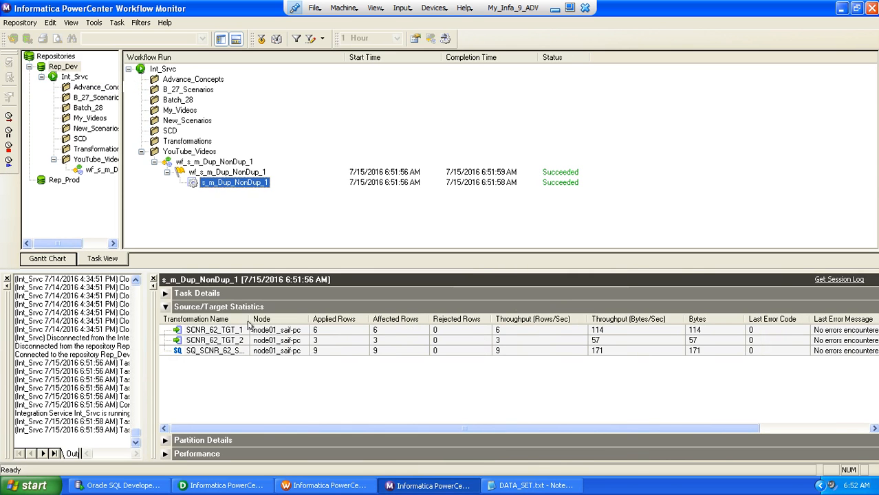
{"action": "left_click_drag", "start_coordinate": [252, 319], "coordinate": [325, 319]}
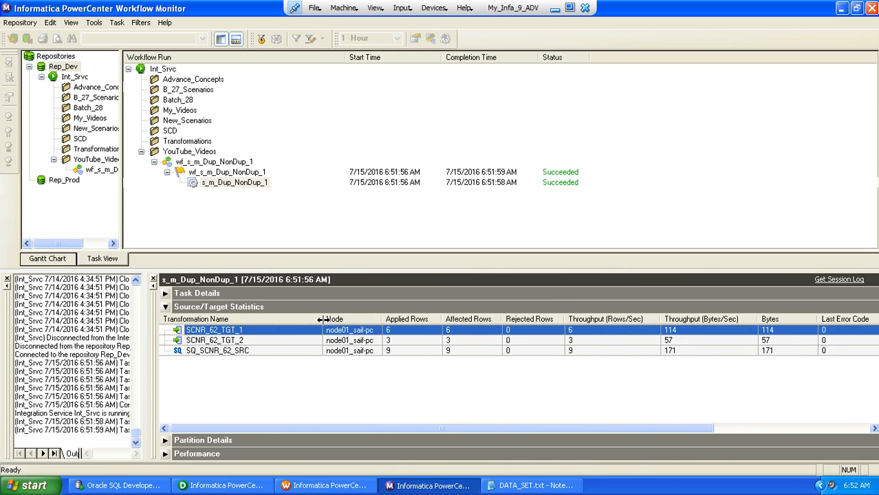
{"action": "left_click", "coordinate": [282, 351]}
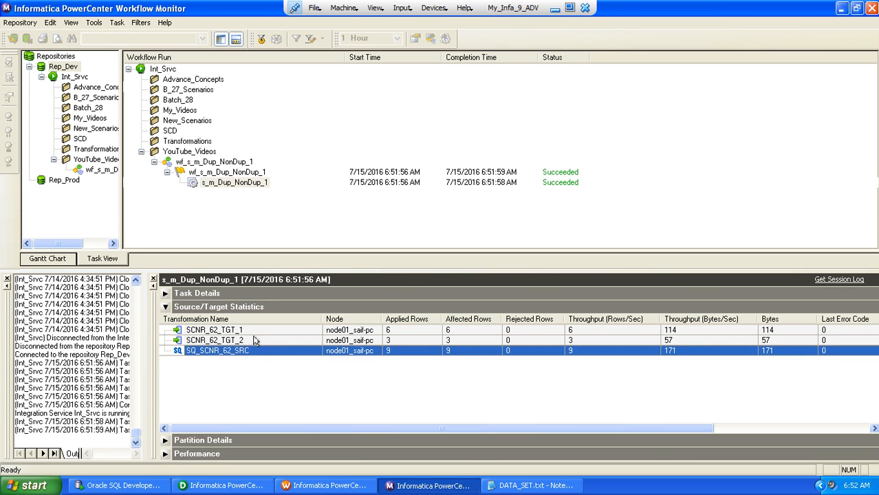
{"action": "left_click", "coordinate": [253, 336]}
{"action": "left_click", "coordinate": [261, 330]}
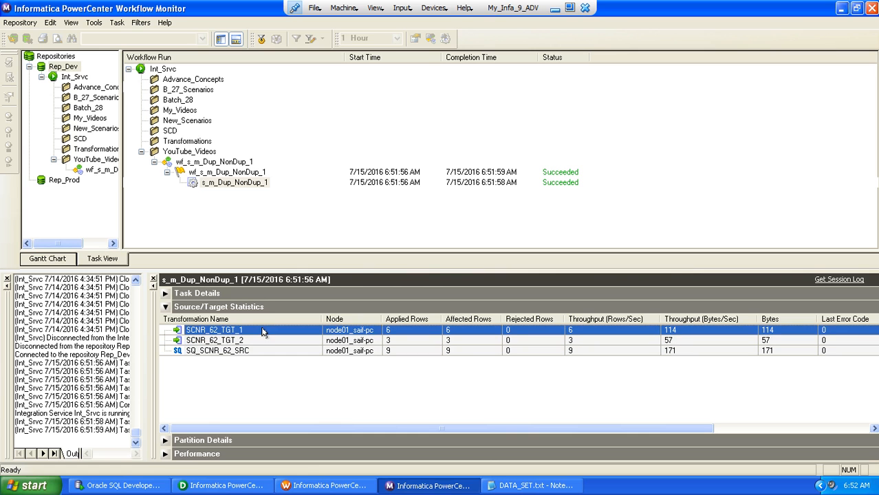
In Oracle SQL Developer, query all rows of SCNR_62_TGT_1 on the ABY_STAR_RPD_SNTNDR connection and review the returned records
{"action": "left_click", "coordinate": [137, 487]}
{"action": "left_click", "coordinate": [182, 63]}
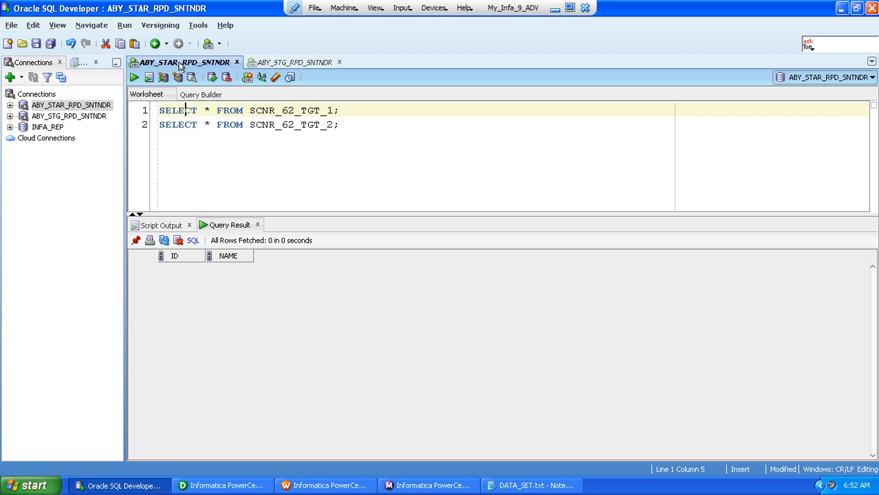
{"action": "left_click", "coordinate": [134, 77]}
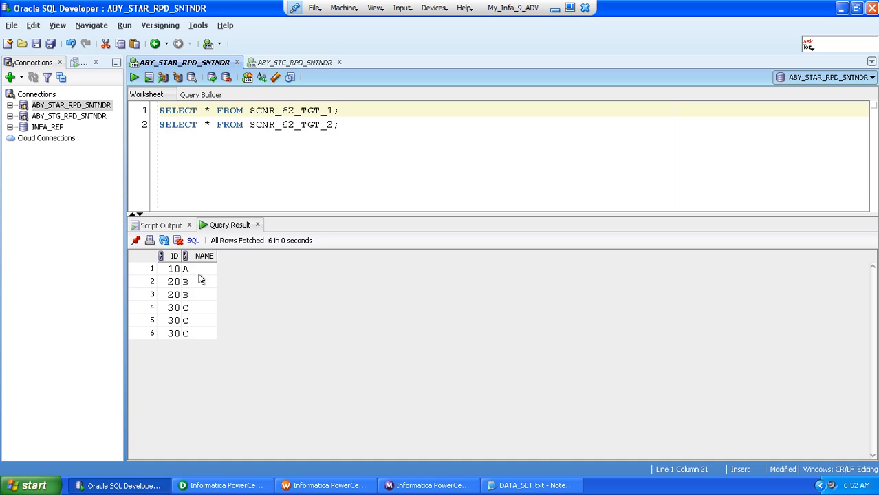
{"action": "left_click", "coordinate": [179, 270]}
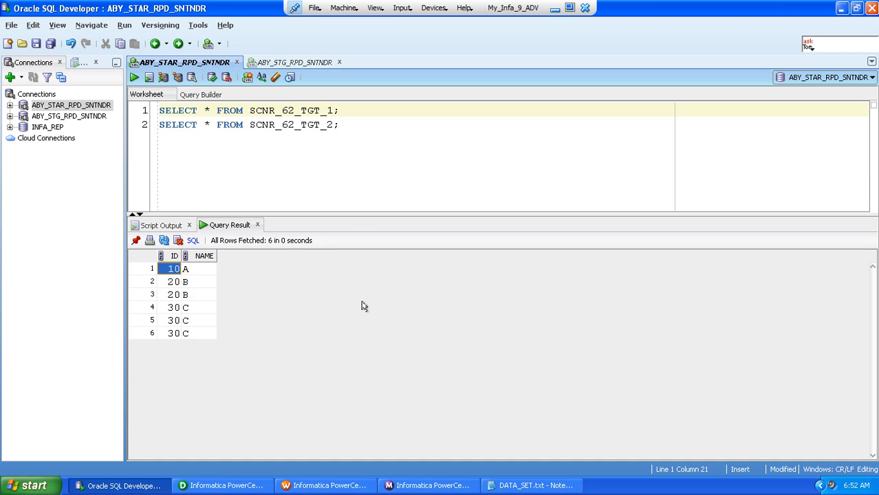
{"action": "key", "text": "shift+Right"}
{"action": "key", "text": "shift+Down"}
{"action": "key", "text": "shift+Down"}
{"action": "key", "text": "shift+Down"}
{"action": "key", "text": "shift+Down"}
{"action": "key", "text": "shift+Down"}
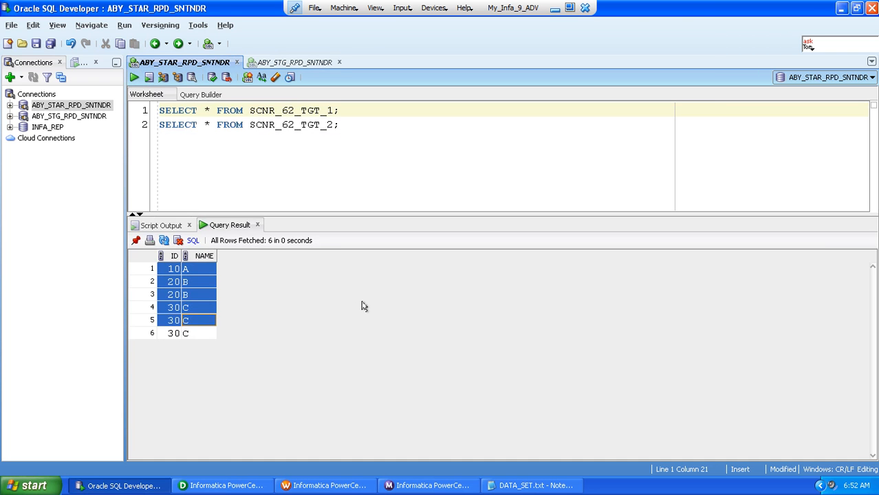
Query all rows of SCNR_62_TGT_2 and review the returned records
{"action": "left_click", "coordinate": [178, 124]}
{"action": "left_click", "coordinate": [133, 77]}
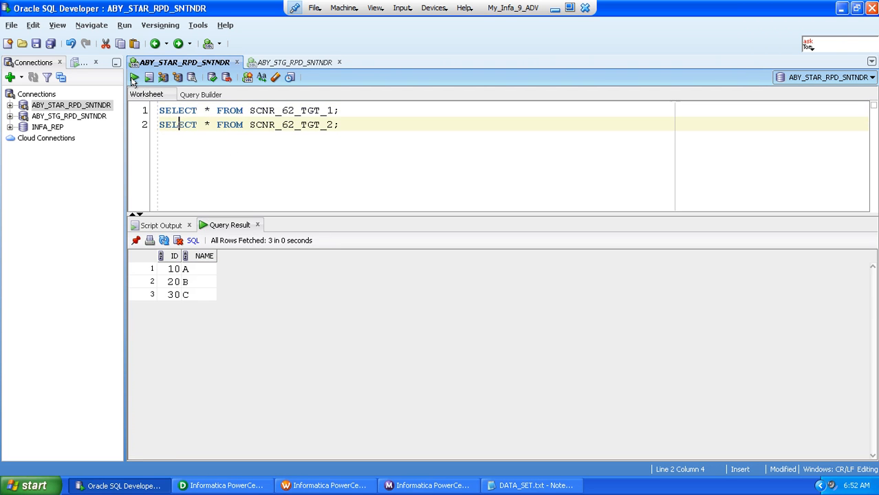
{"action": "left_click", "coordinate": [165, 269]}
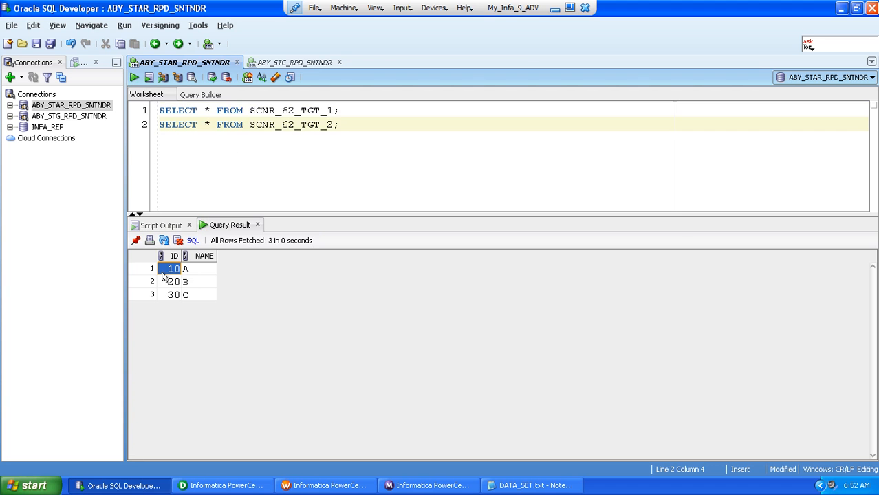
{"action": "key", "text": "shift+Right"}
{"action": "key", "text": "shift+Down"}
{"action": "key", "text": "shift+Down"}
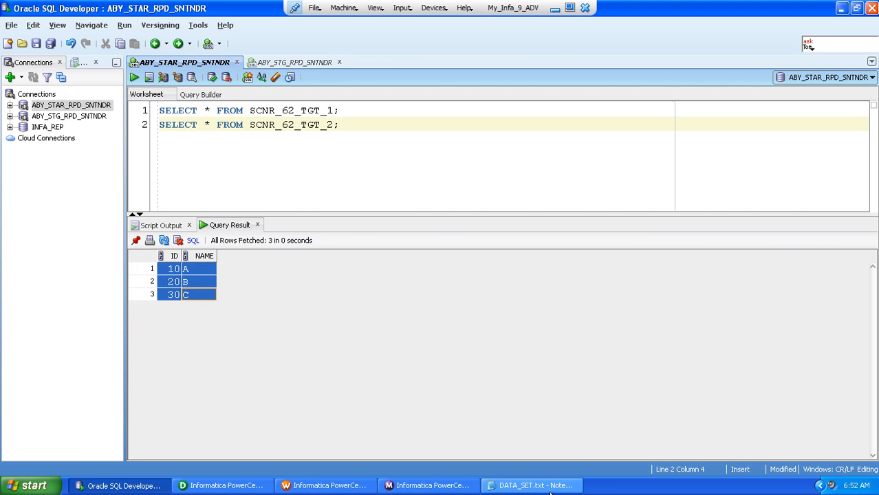
In Notepad, review the source, Non-Duplicate and Duplicate lists of DATA_SET.txt against the query results in SQL Developer
{"action": "left_click", "coordinate": [534, 485]}
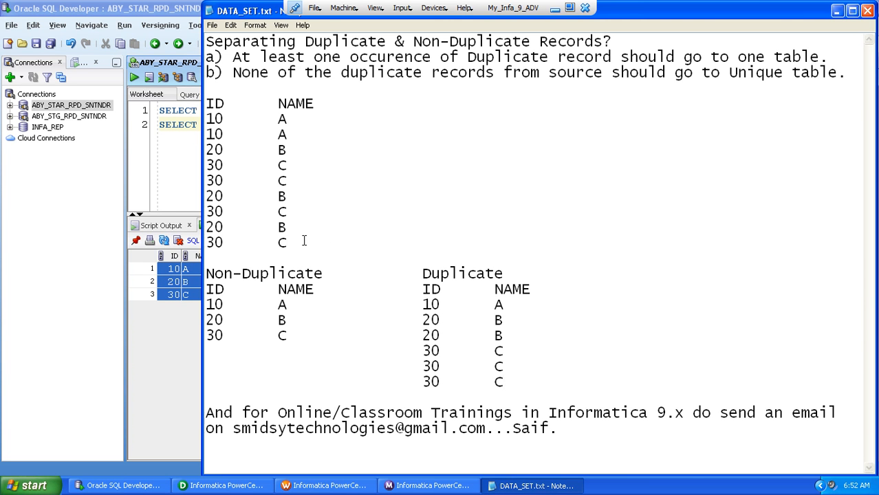
{"action": "left_click_drag", "start_coordinate": [297, 243], "coordinate": [204, 120]}
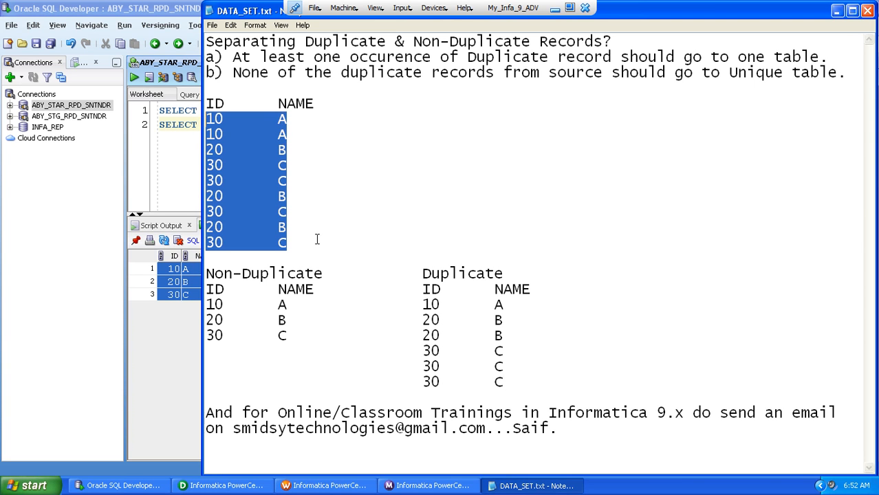
{"action": "left_click", "coordinate": [310, 345]}
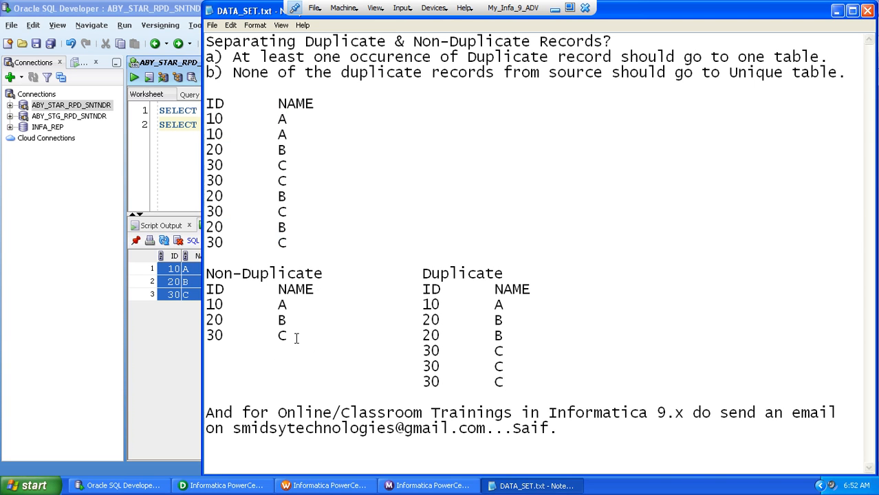
{"action": "left_click_drag", "start_coordinate": [294, 334], "coordinate": [207, 289]}
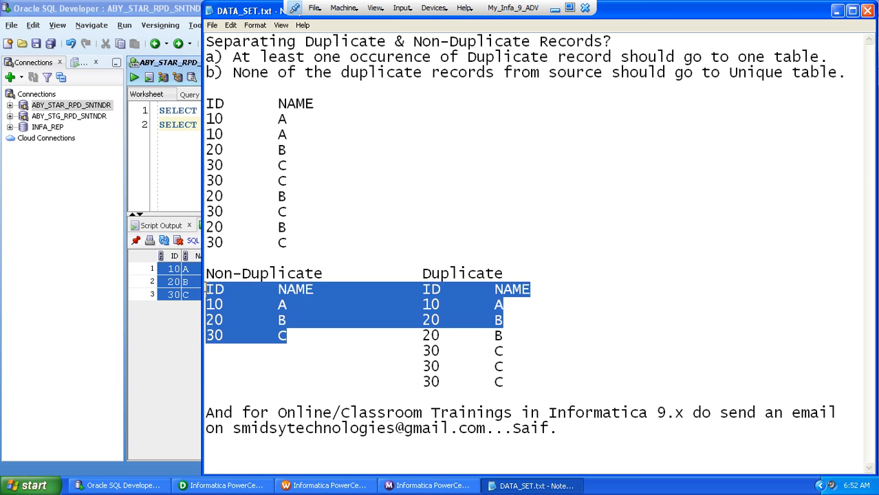
{"action": "left_click", "coordinate": [332, 319]}
{"action": "left_click_drag", "start_coordinate": [420, 304], "coordinate": [510, 375]}
{"action": "left_click", "coordinate": [501, 377]}
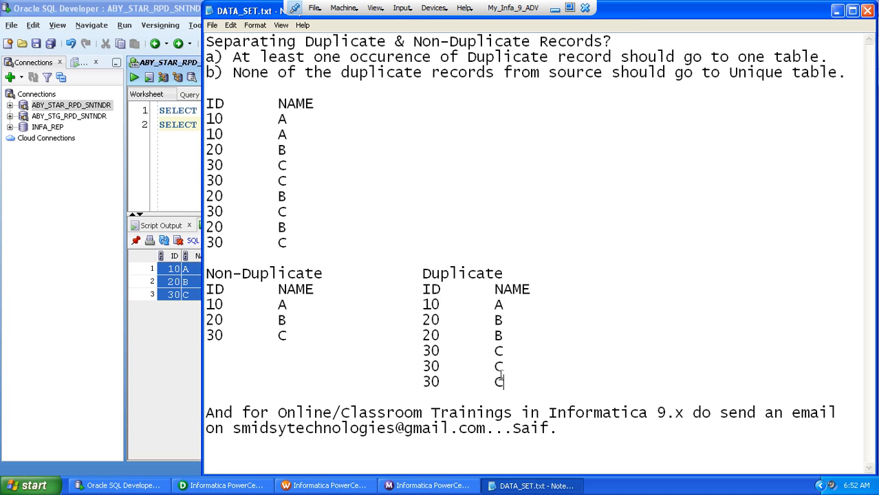
{"action": "left_click", "coordinate": [165, 319]}
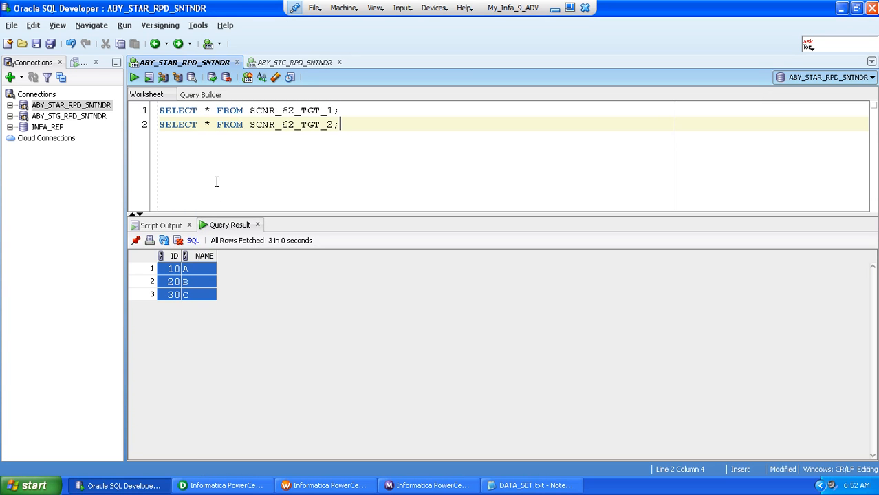
Return to DATA_SET.txt and highlight requirement b) about keeping the source's duplicate records out of the Unique table
{"action": "left_click", "coordinate": [535, 489]}
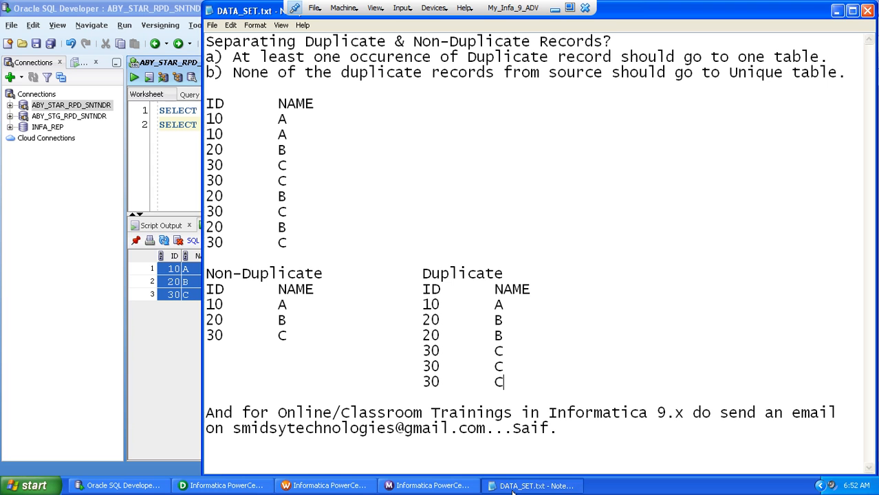
{"action": "left_click", "coordinate": [394, 91]}
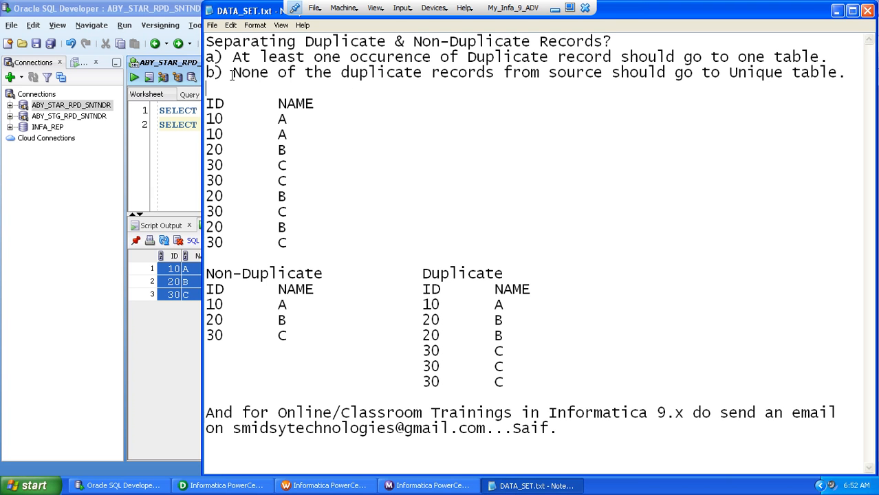
{"action": "left_click_drag", "start_coordinate": [232, 73], "coordinate": [849, 73]}
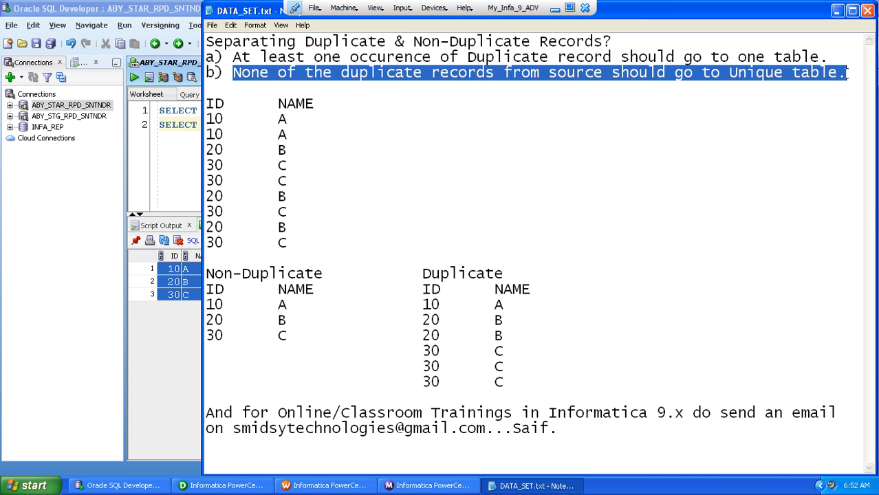
{"action": "left_click", "coordinate": [258, 139]}
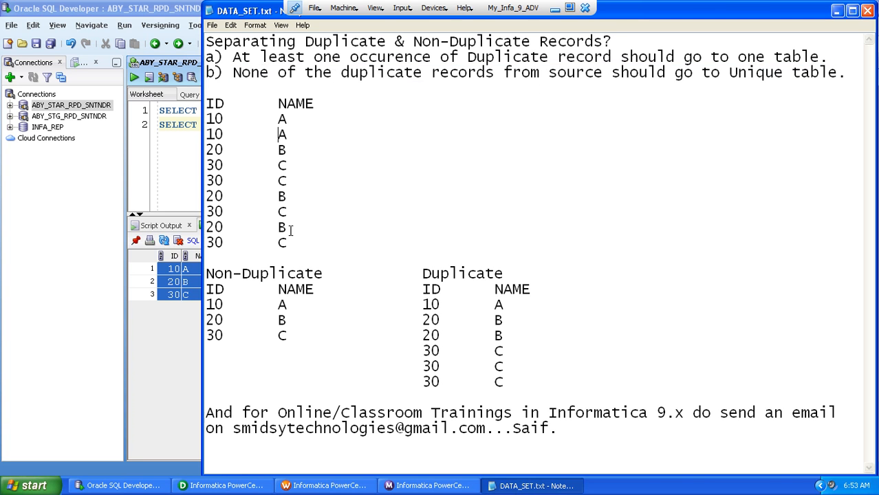
Append the records 40 D and 50 E to the end of the source data list in DATA_SET.txt
{"action": "left_click", "coordinate": [291, 245]}
{"action": "key", "text": "Return"}
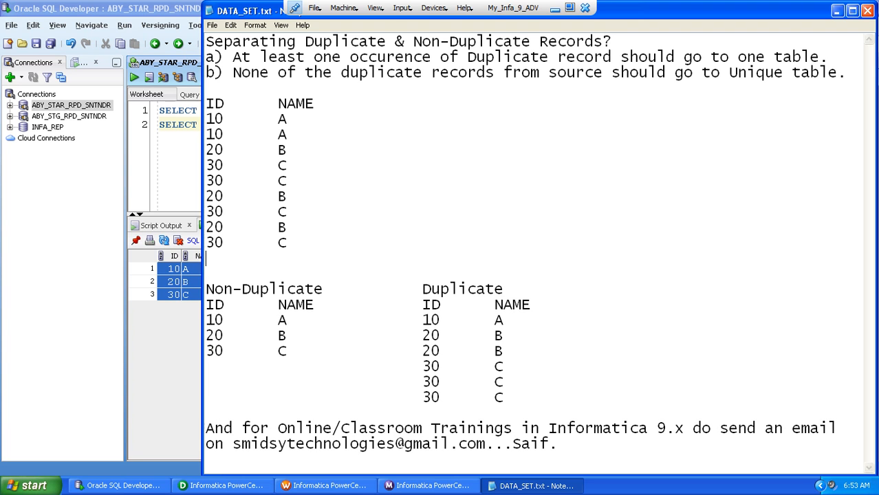
{"action": "type", "text": "40"}
{"action": "key", "text": "BackSpace"}
{"action": "type", "text": "D"}
{"action": "key", "text": "Return"}
{"action": "type", "text": "50"}
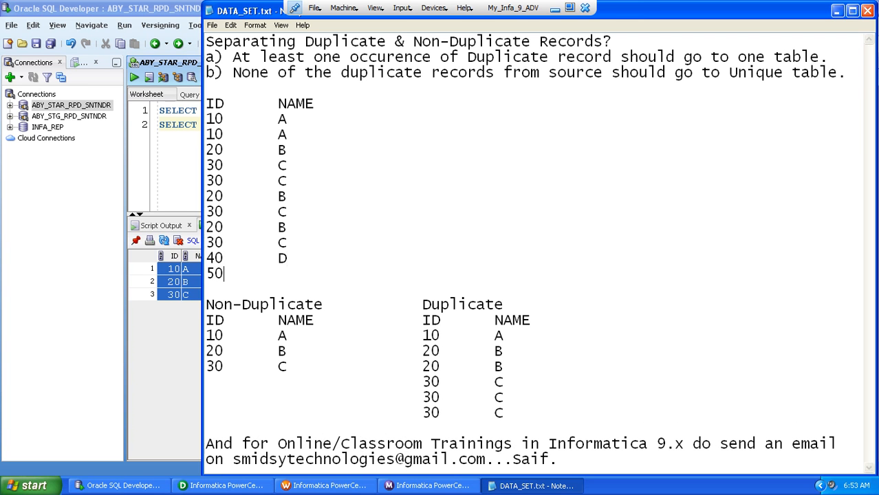
{"action": "key", "text": "Tab"}
{"action": "type", "text": "E"}
In DATA_SET.txt, add one more 10 A record and one more 20 B record to the Duplicate list
{"action": "left_click_drag", "start_coordinate": [291, 336], "coordinate": [201, 337]}
{"action": "key", "text": "ctrl+c"}
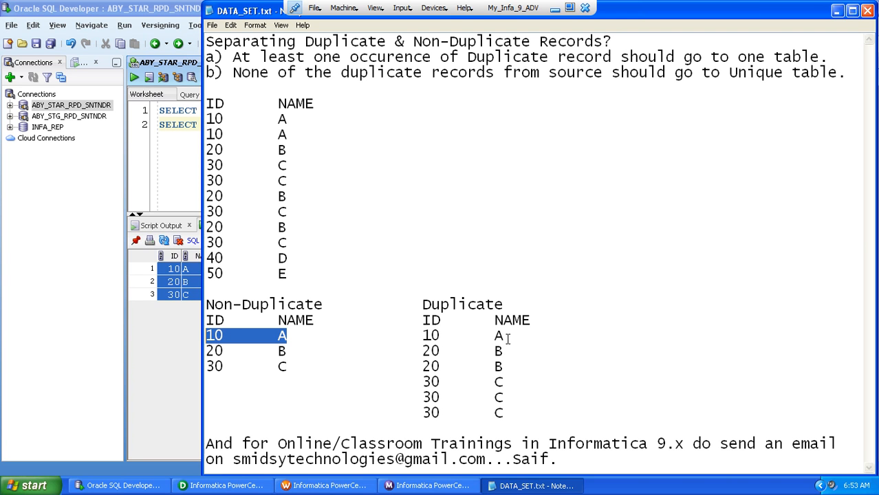
{"action": "left_click", "coordinate": [506, 336]}
{"action": "key", "text": "Return"}
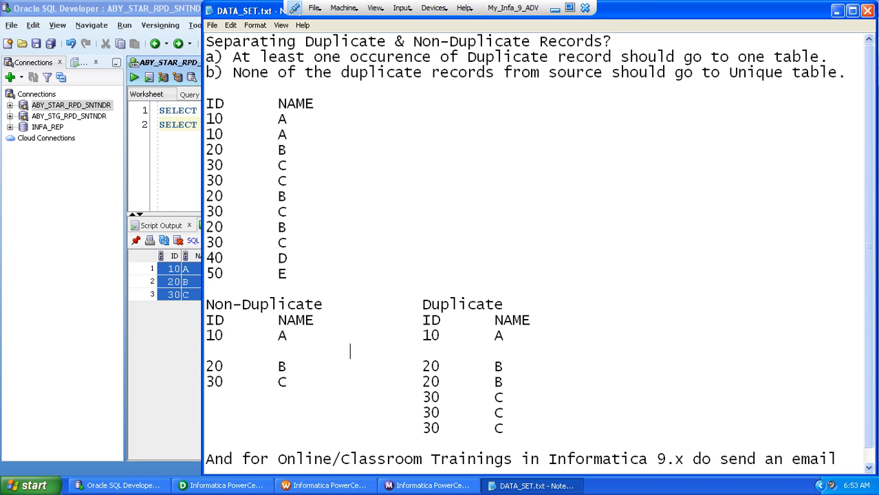
{"action": "key", "text": "ctrl+v"}
{"action": "left_click_drag", "start_coordinate": [417, 381], "coordinate": [508, 382]}
{"action": "key", "text": "ctrl+c"}
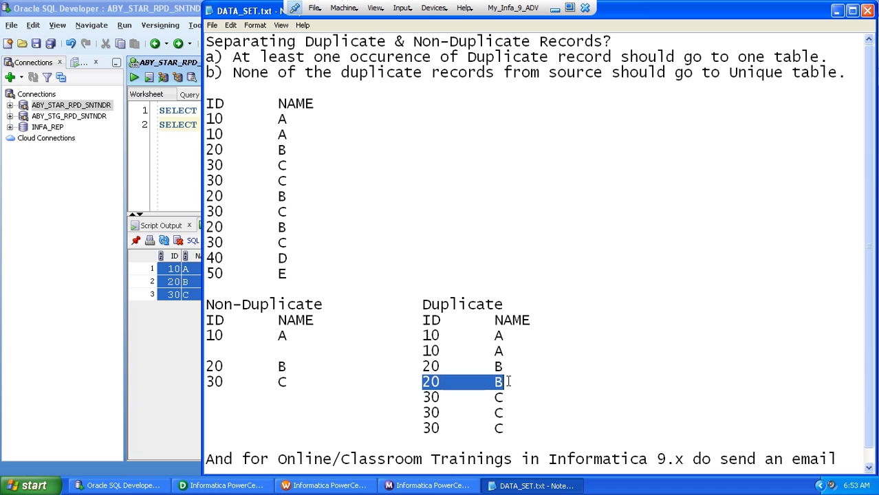
{"action": "left_click", "coordinate": [509, 382]}
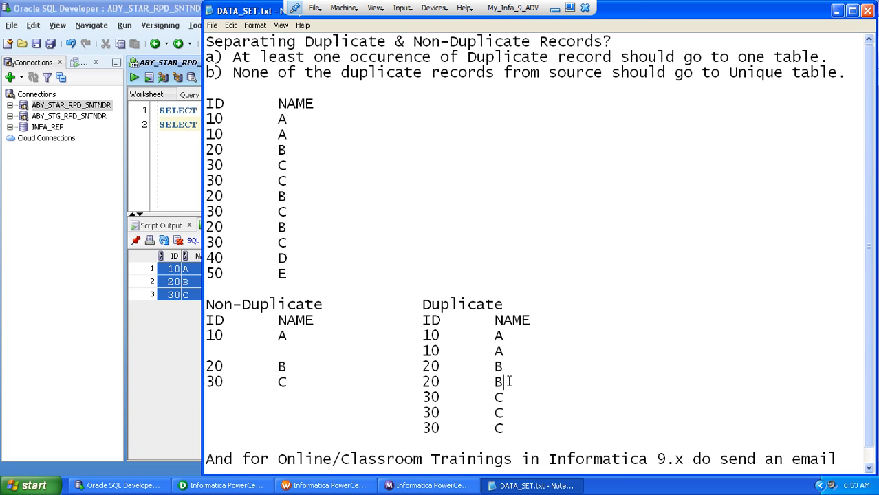
{"action": "key", "text": "Return"}
{"action": "key", "text": "Tab"}
{"action": "key", "text": "ctrl+v"}
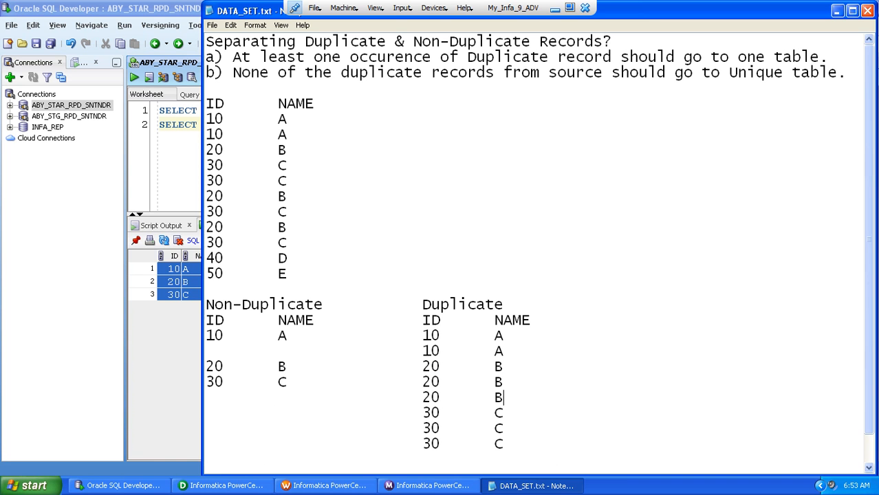
Add one more 30 C record at the end of the Duplicate list in DATA_SET.txt
{"action": "left_click_drag", "start_coordinate": [537, 438], "coordinate": [413, 440]}
{"action": "key", "text": "ctrl+c"}
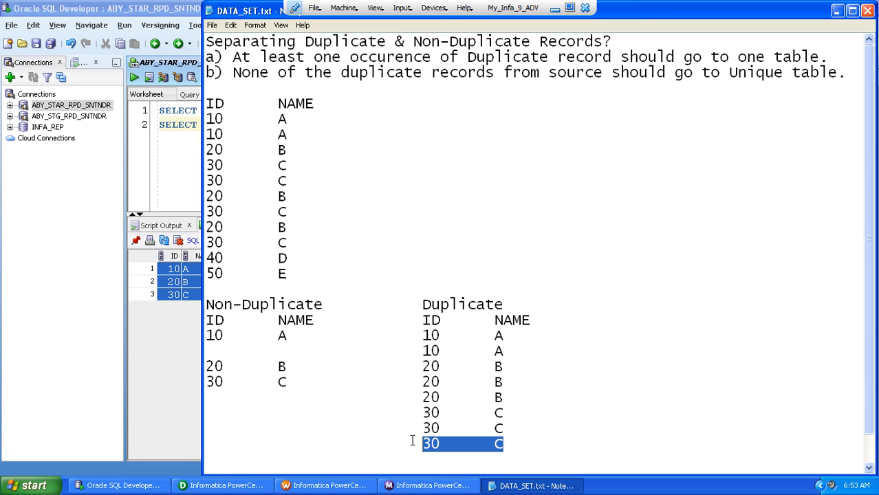
{"action": "left_click", "coordinate": [493, 447]}
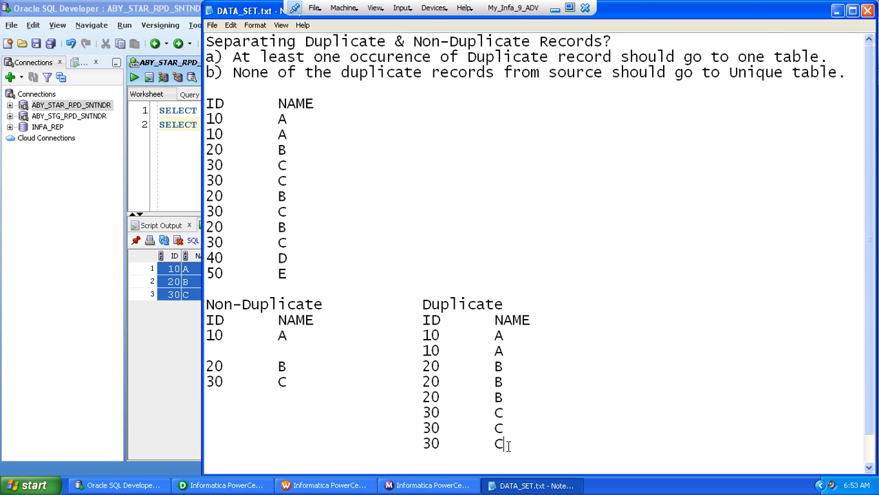
{"action": "key", "text": "Return"}
{"action": "key", "text": "ctrl+v"}
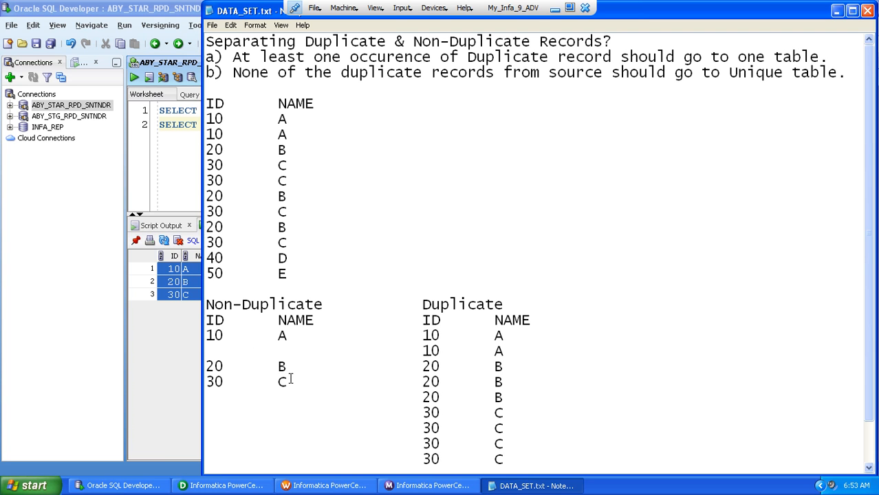
Remove the records 20 B and 30 C from the Non-Duplicate list, keeping the Duplicate list's columns aligned
{"action": "key", "text": "shift+Home"}
{"action": "key", "text": "BackSpace"}
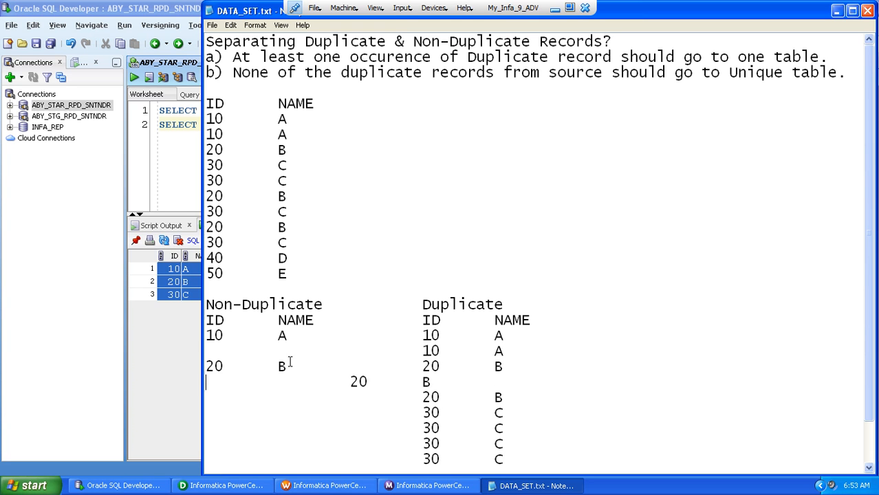
{"action": "key", "text": "Tab"}
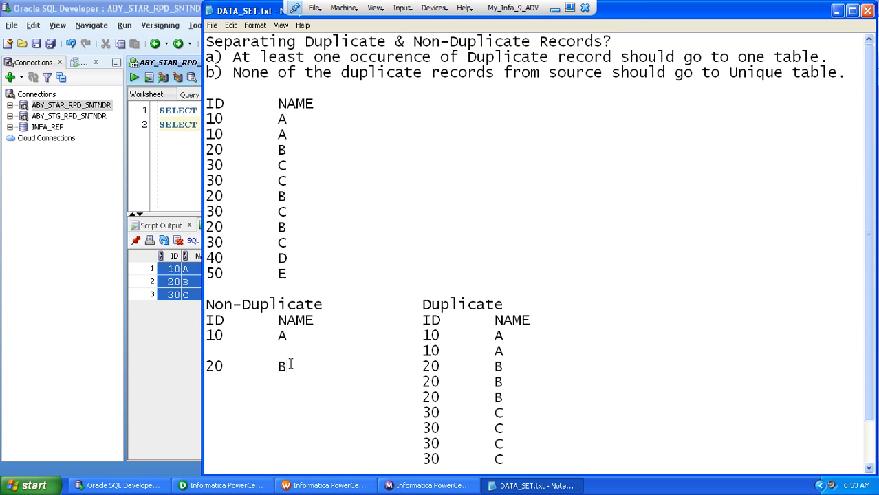
{"action": "key", "text": "shift+Home"}
{"action": "key", "text": "Tab"}
Replace the Non-Duplicate list's remaining record with 40 D and add 50 E below it, keeping the Duplicate columns aligned
{"action": "left_click_drag", "start_coordinate": [224, 336], "coordinate": [206, 336]}
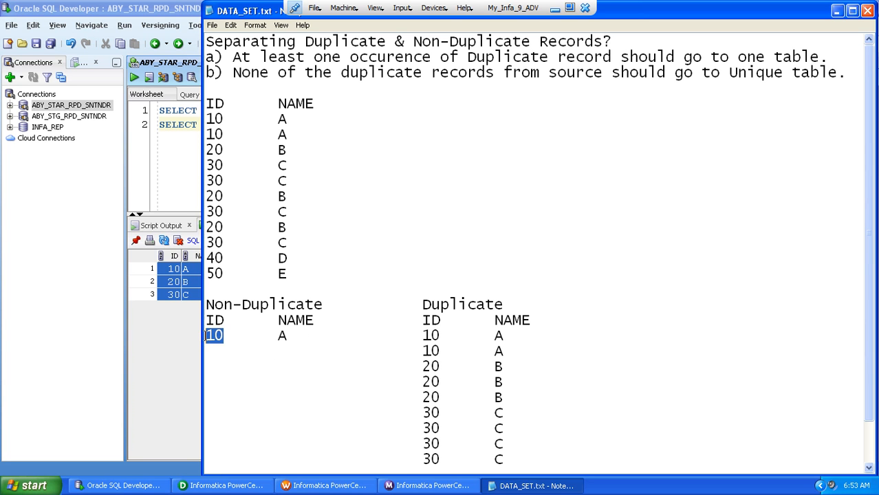
{"action": "type", "text": "40"}
{"action": "key", "text": "Tab"}
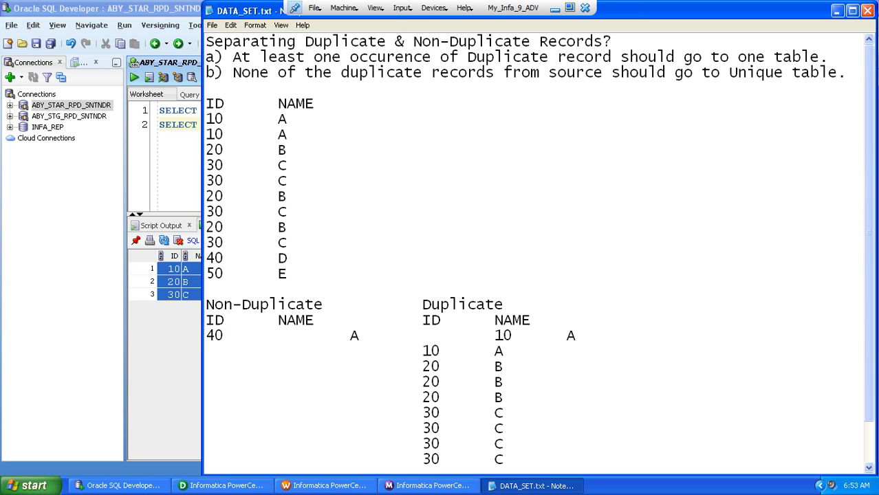
{"action": "key", "text": "Delete"}
{"action": "type", "text": "D"}
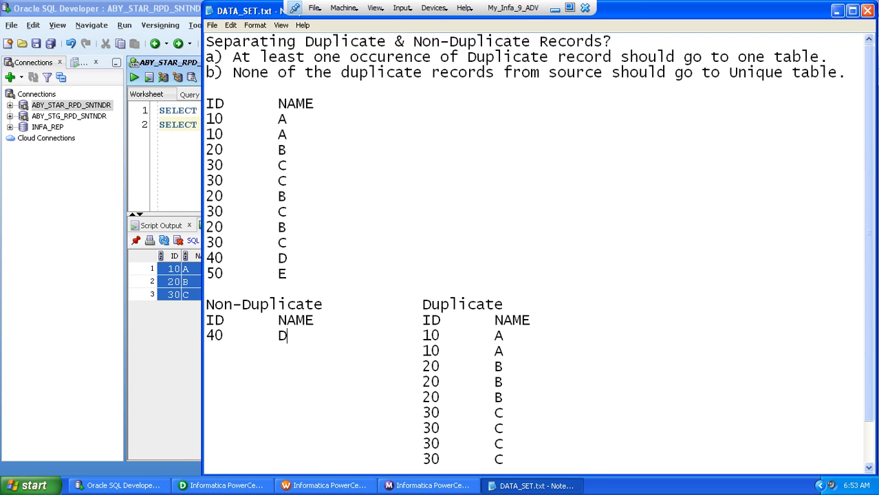
{"action": "left_click", "coordinate": [206, 351]}
{"action": "type", "text": "50"}
{"action": "key", "text": "Tab"}
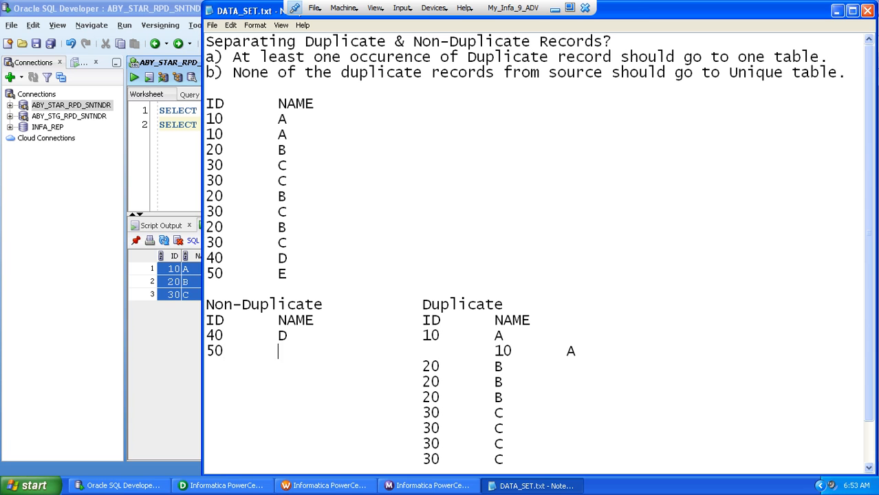
{"action": "type", "text": "E"}
{"action": "key", "text": "Delete"}
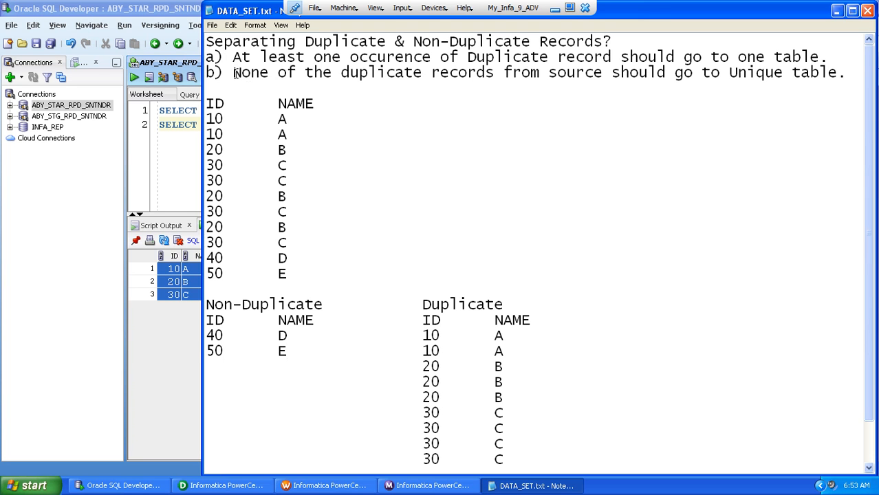
Review requirement b) against the source records 40 D and 50 E and the Non-Duplicate and Duplicate lists
{"action": "left_click_drag", "start_coordinate": [241, 72], "coordinate": [604, 73]}
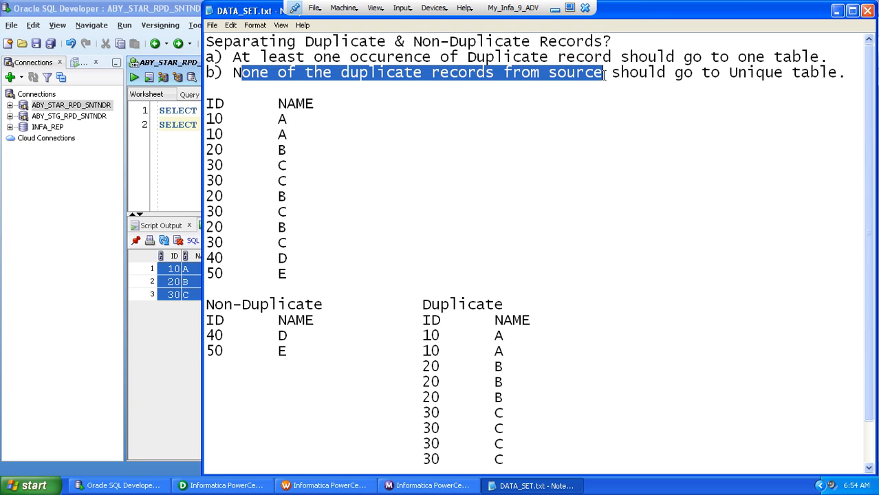
{"action": "left_click", "coordinate": [241, 303]}
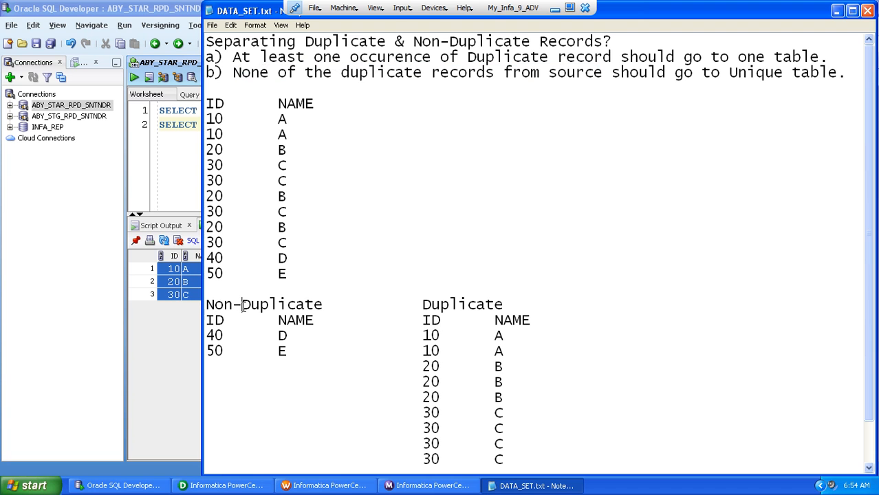
{"action": "left_click_drag", "start_coordinate": [332, 301], "coordinate": [184, 301]}
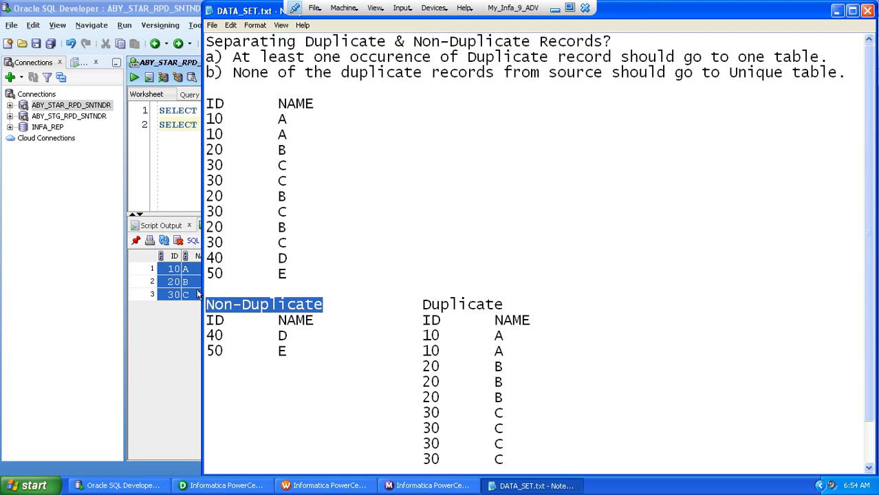
{"action": "left_click_drag", "start_coordinate": [298, 273], "coordinate": [203, 262]}
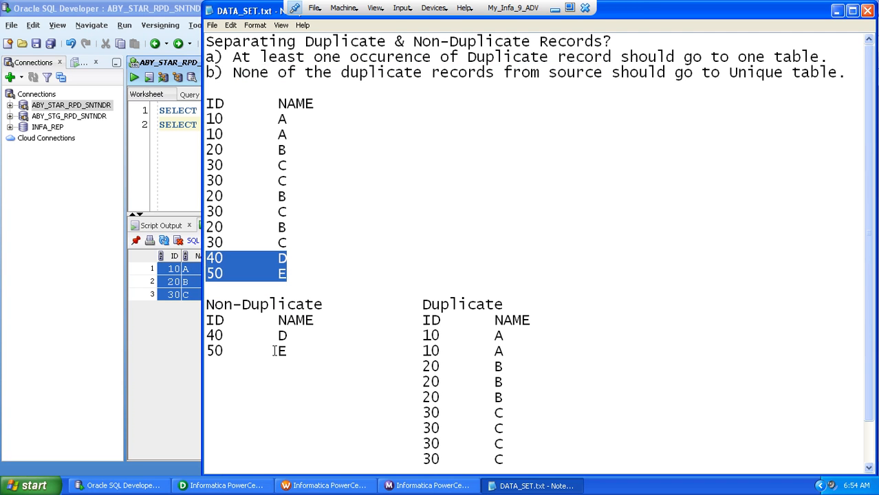
{"action": "left_click_drag", "start_coordinate": [425, 334], "coordinate": [508, 462]}
{"action": "left_click", "coordinate": [828, 286]}
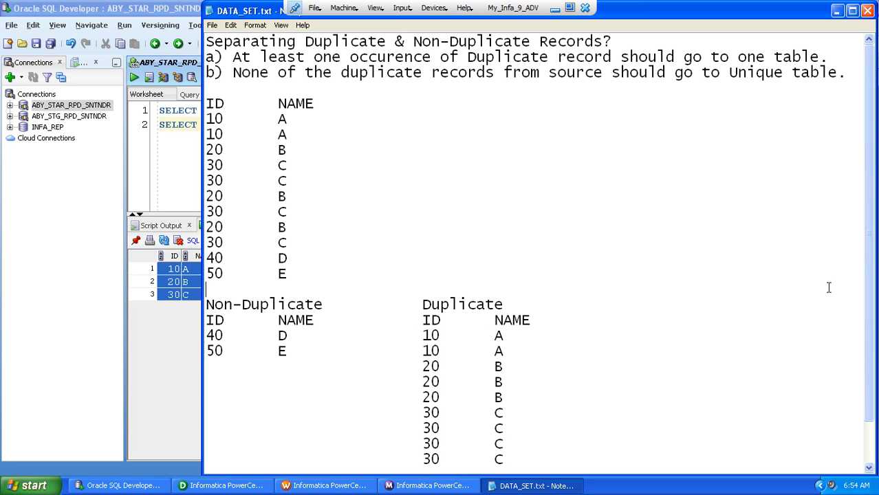
Switch to SQL Developer and bring up the SCNR_62_SRC query in the ABY_STG_RPD_SNTNDR worksheet
{"action": "left_click", "coordinate": [526, 486]}
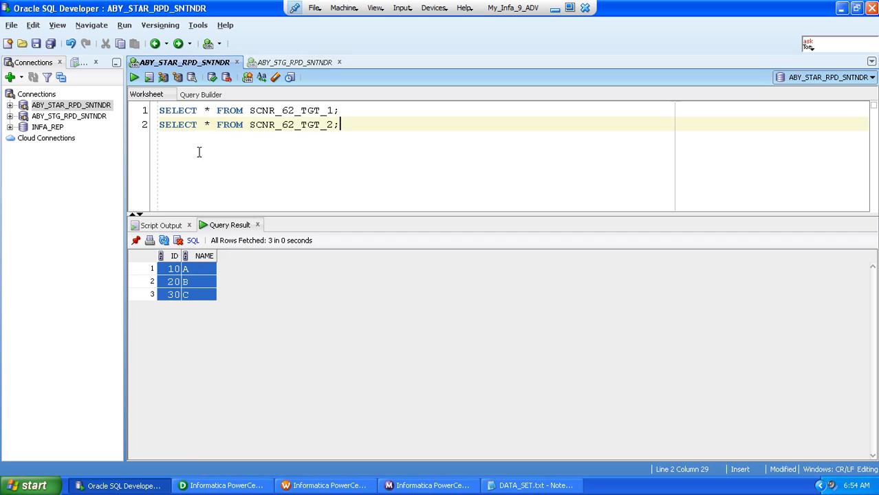
{"action": "left_click", "coordinate": [264, 63]}
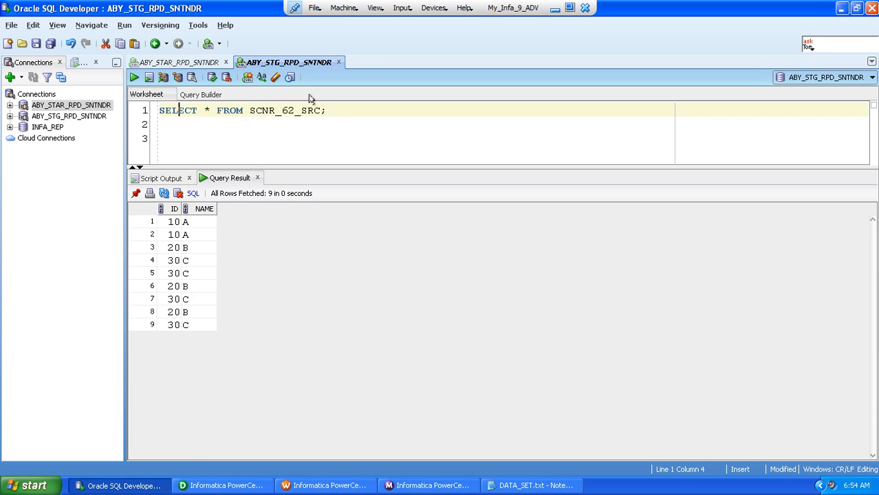
{"action": "double_click", "coordinate": [275, 110]}
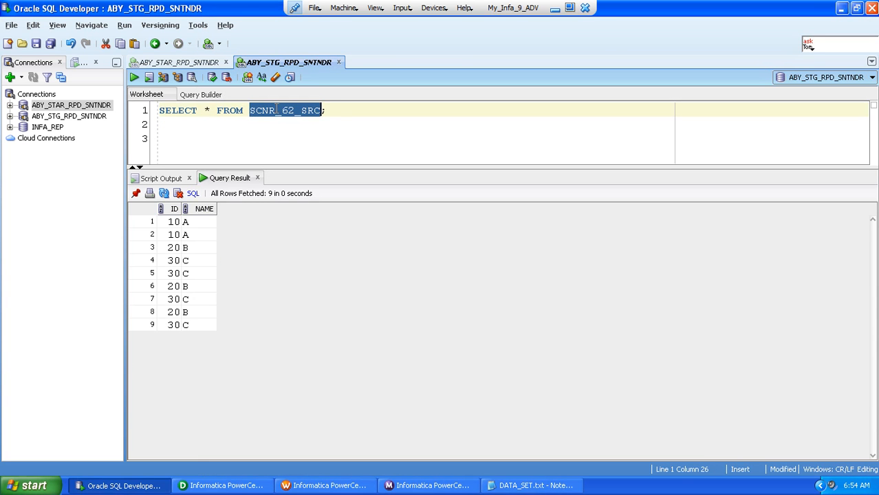
Write and run INSERT INTO SCNR_62_SRC VALUES (40,'D'); below the SELECT statement
{"action": "left_click", "coordinate": [335, 108]}
{"action": "key", "text": "Return"}
{"action": "type", "text": "INSER"}
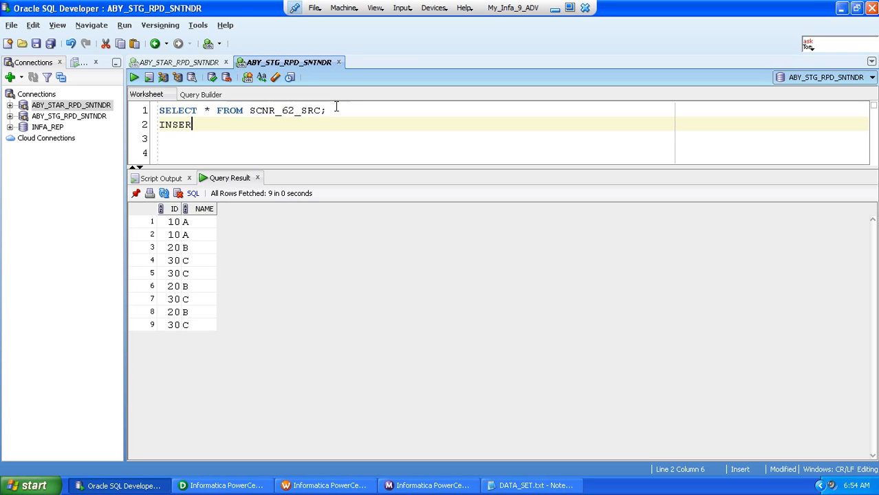
{"action": "type", "text": "T INTO SCNR_62_SRC"}
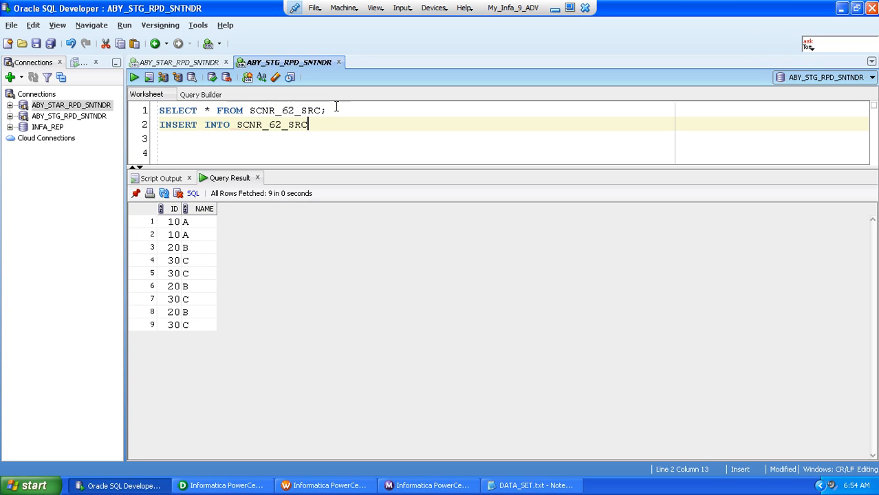
{"action": "type", "text": " VALUES ("}
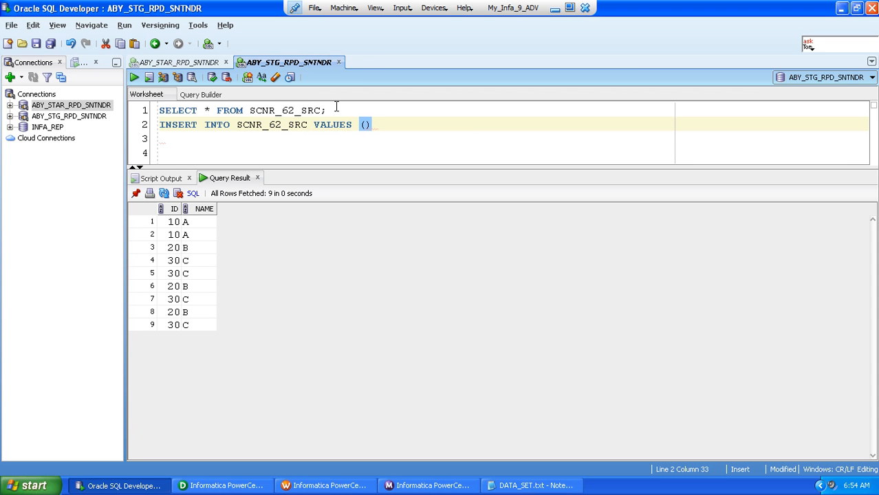
{"action": "type", "text": "40,''"}
{"action": "key", "text": "Left"}
{"action": "type", "text": "D"}
{"action": "key", "text": "Right"}
{"action": "type", "text": ";"}
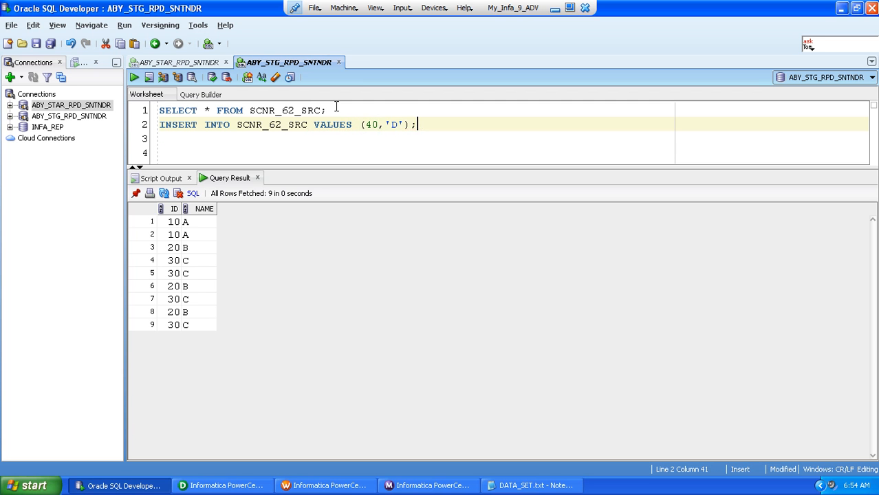
{"action": "left_click", "coordinate": [134, 77]}
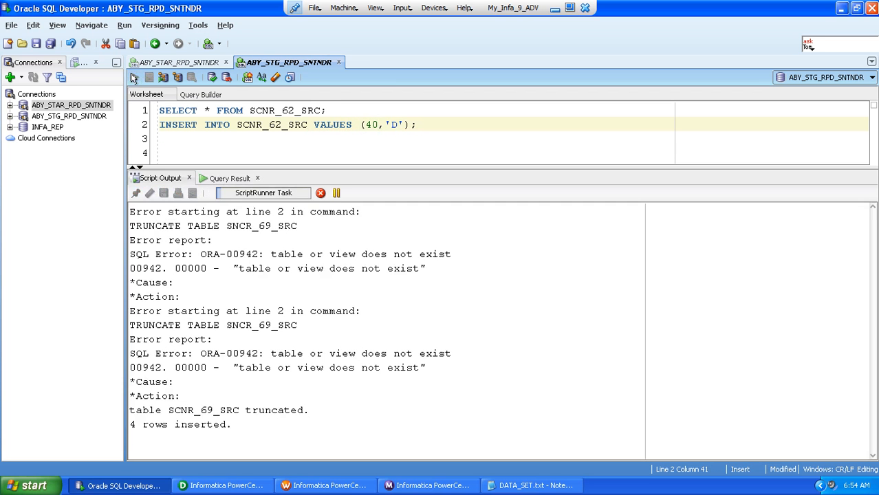
Change the INSERT statement's values to (50,'E'), run it, and clear the script output
{"action": "left_click", "coordinate": [377, 126]}
{"action": "key", "text": "BackSpace"}
{"action": "key", "text": "BackSpace"}
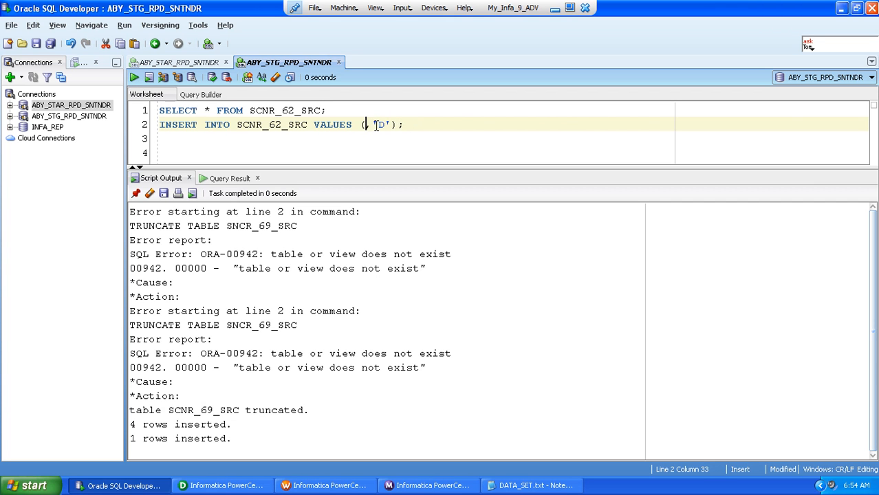
{"action": "type", "text": "50"}
{"action": "key", "text": "Down"}
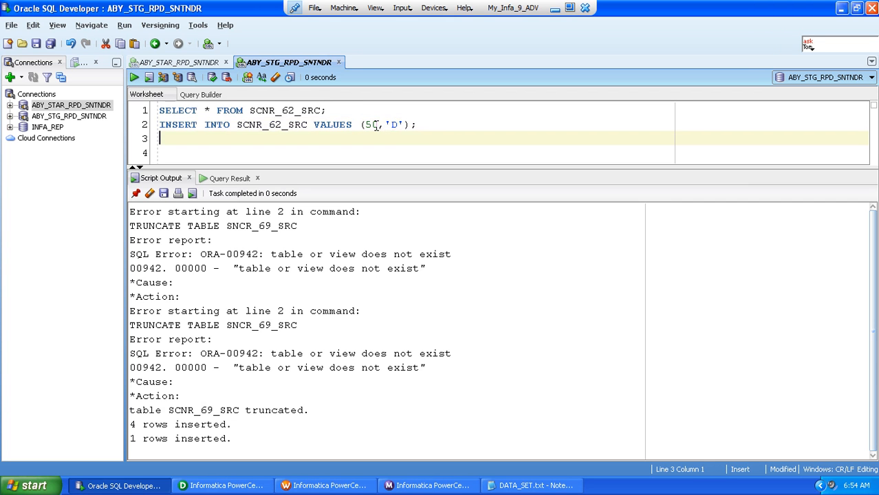
{"action": "left_click", "coordinate": [398, 126]}
{"action": "key", "text": "BackSpace"}
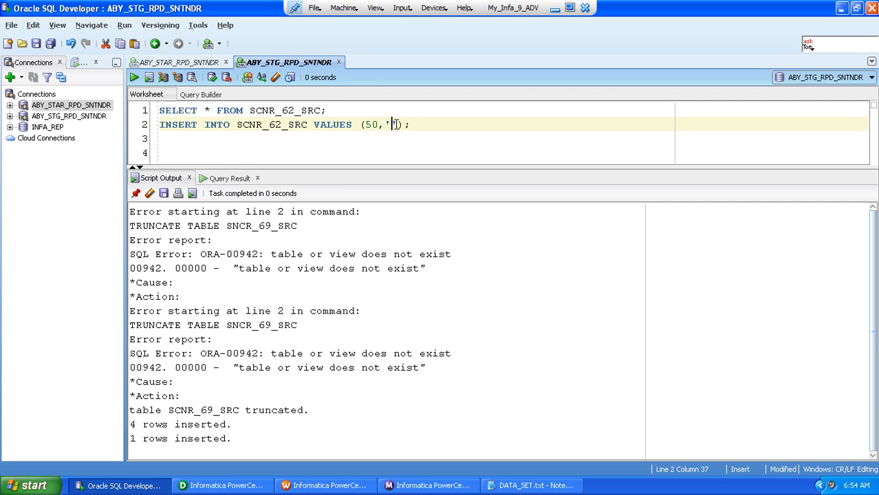
{"action": "type", "text": "E"}
{"action": "left_click", "coordinate": [135, 77]}
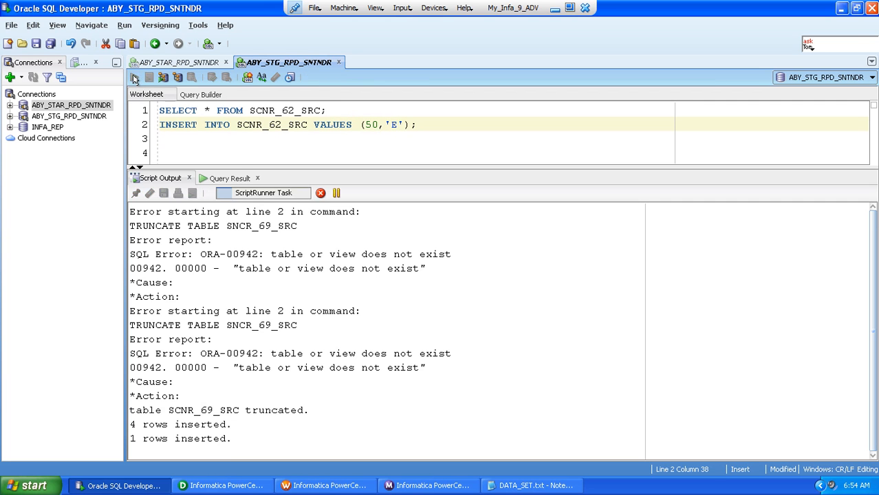
{"action": "left_click", "coordinate": [150, 193]}
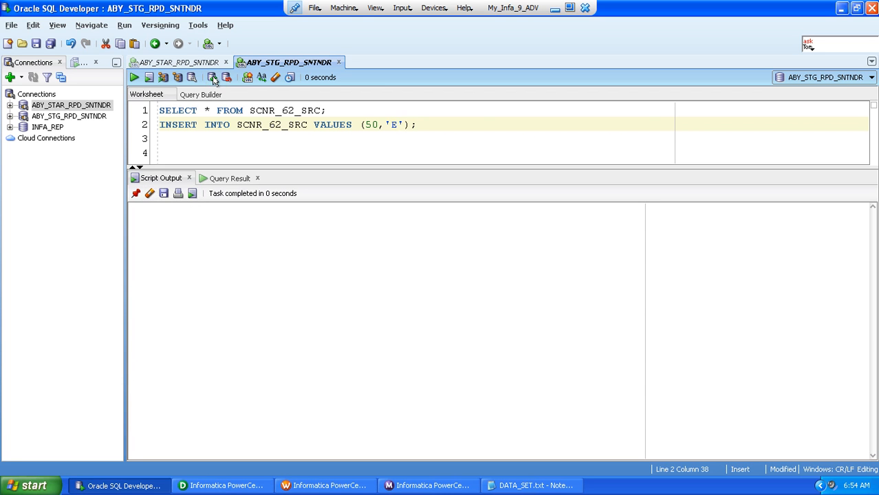
Delete the INSERT statement from the worksheet and query all rows of SCNR_62_SRC
{"action": "left_click", "coordinate": [444, 130]}
{"action": "key", "text": "shift+Home"}
{"action": "key", "text": "BackSpace"}
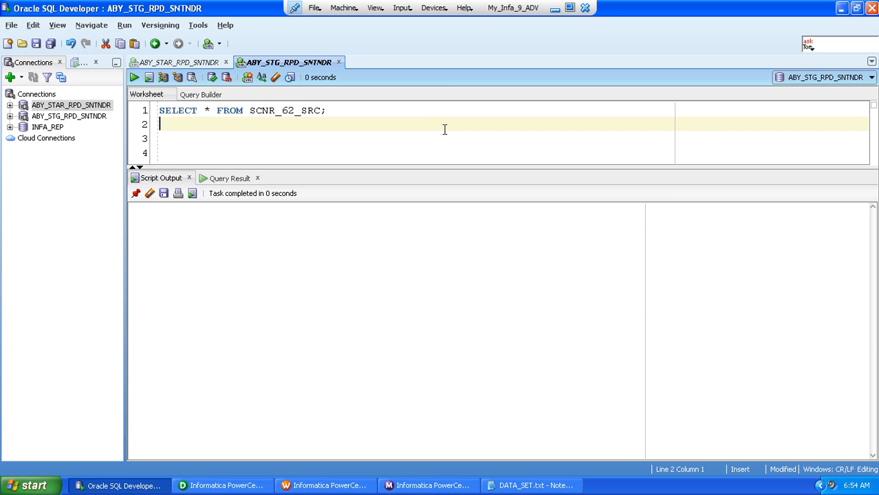
{"action": "key", "text": "BackSpace"}
{"action": "left_click", "coordinate": [135, 78]}
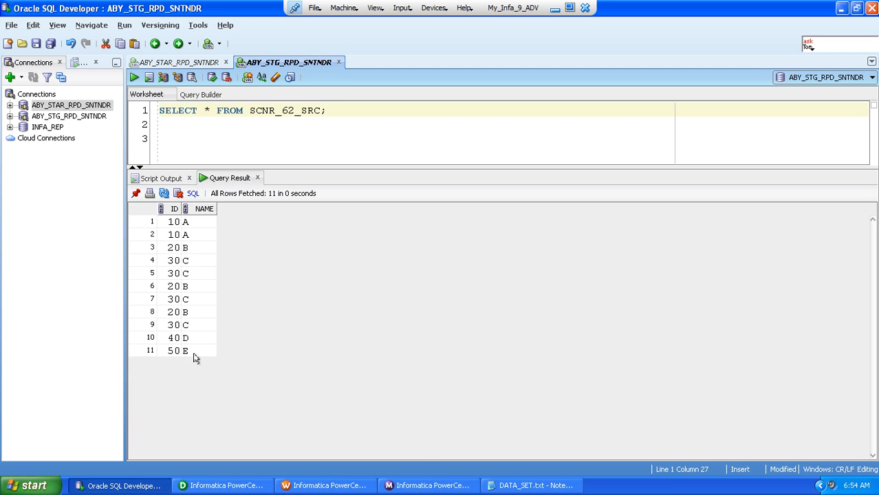
Switch to PowerCenter Designer, save the m_Dup_NonDup_1 mapping and copy it as m_Dup_NonDup_2
{"action": "left_click", "coordinate": [196, 486]}
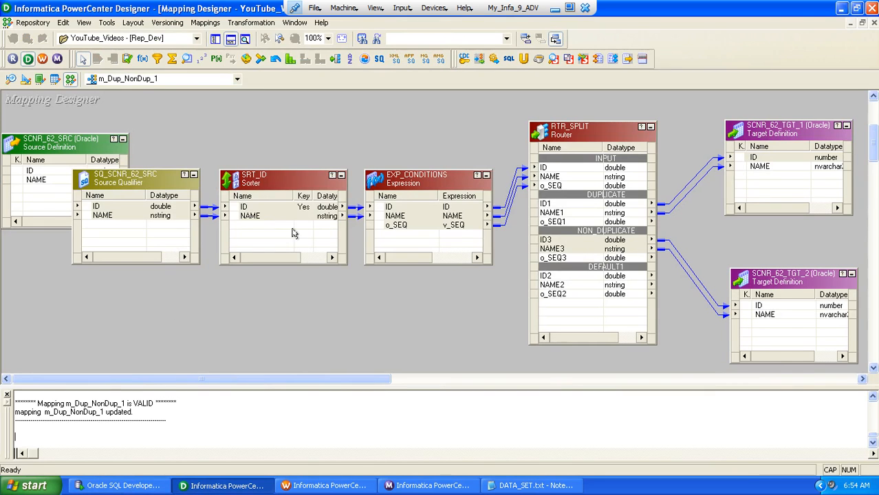
{"action": "key", "text": "ctrl+s"}
{"action": "key", "text": "Return"}
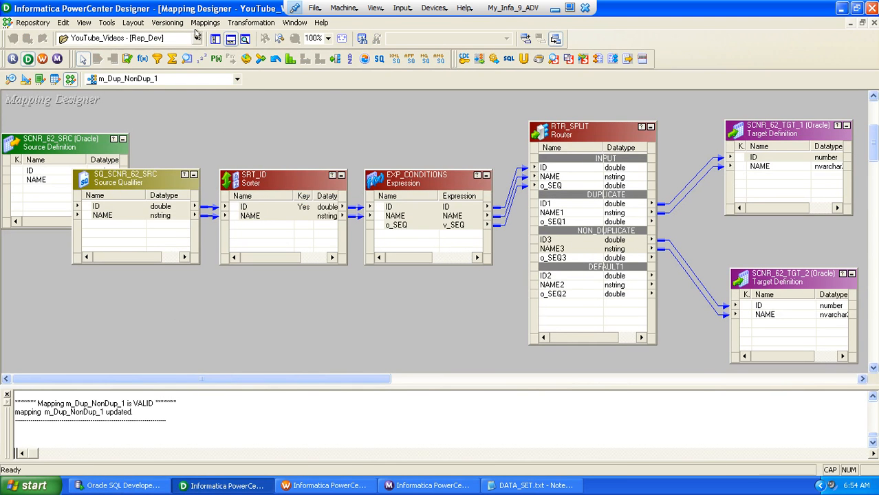
{"action": "left_click", "coordinate": [205, 22]}
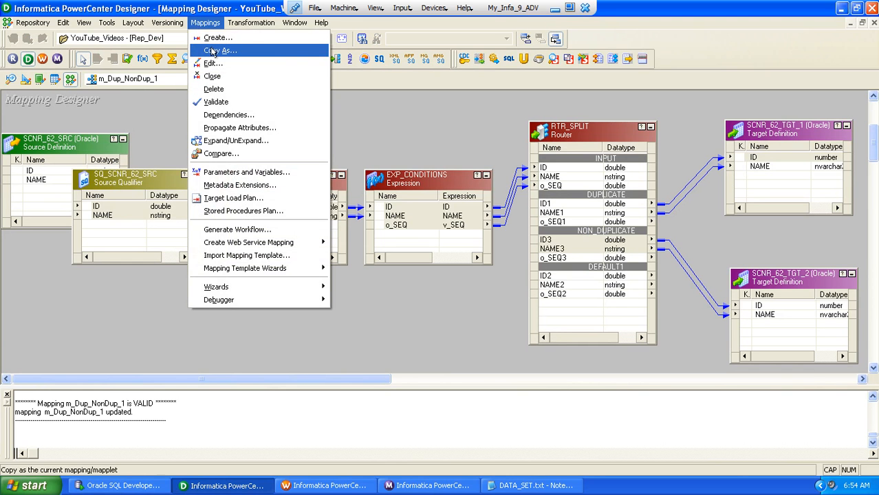
{"action": "left_click", "coordinate": [215, 51]}
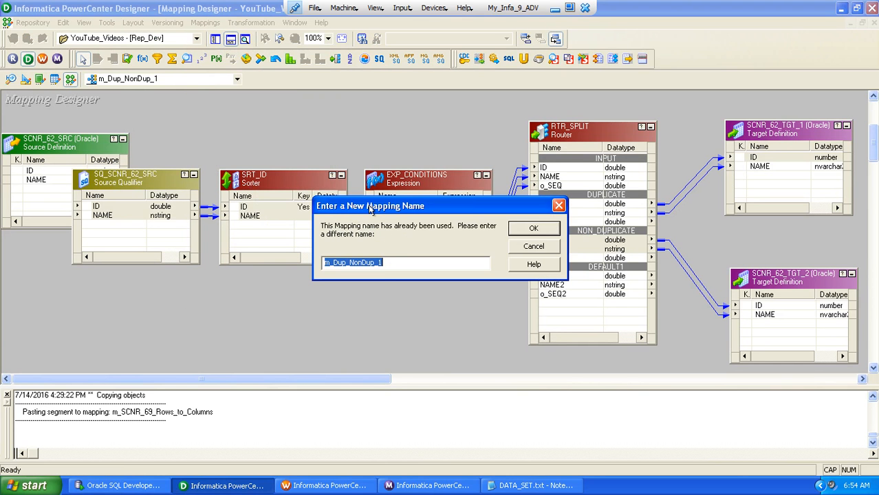
{"action": "left_click", "coordinate": [386, 263]}
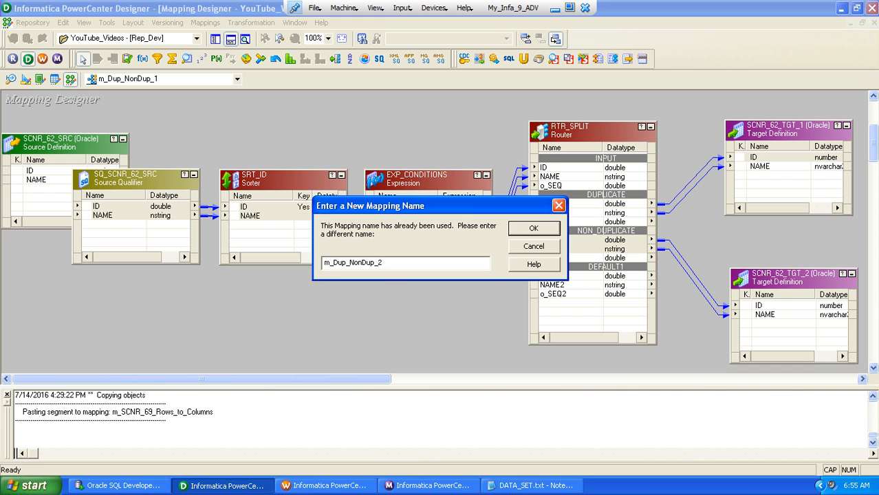
{"action": "key", "text": "Return"}
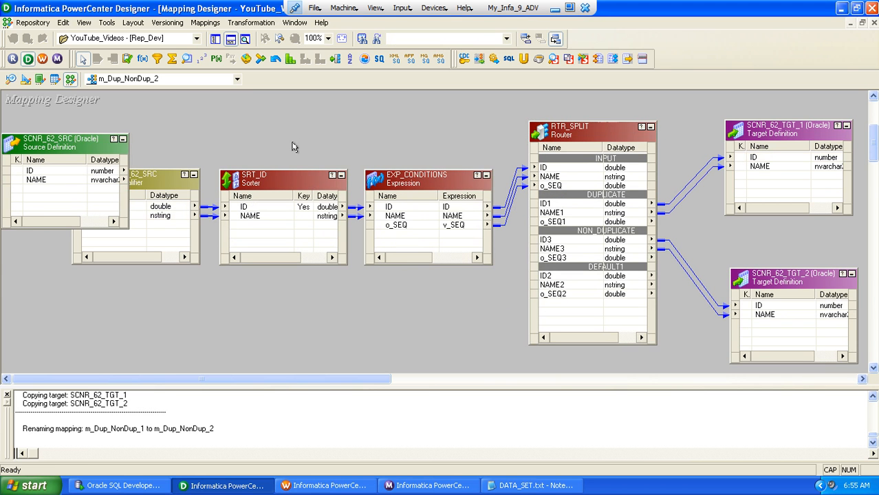
Delete the EXP_CONDITIONS expression and the RTR_SPLIT router from m_Dup_NonDup_2 and save the mapping
{"action": "left_click", "coordinate": [277, 180]}
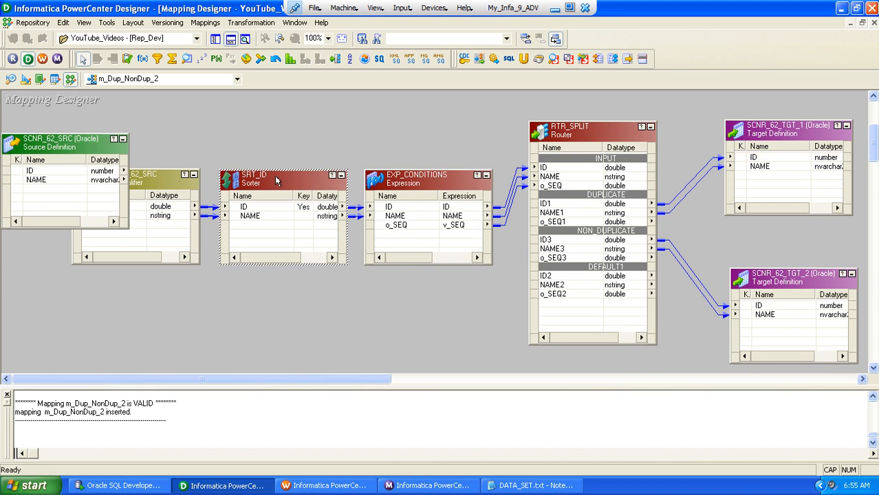
{"action": "left_click", "coordinate": [400, 189]}
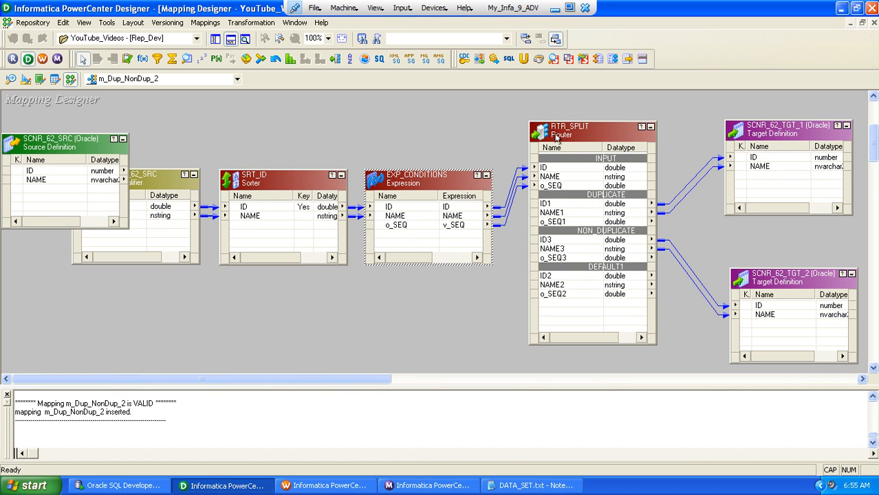
{"action": "left_click", "coordinate": [557, 136], "text": "ctrl"}
{"action": "key", "text": "Delete"}
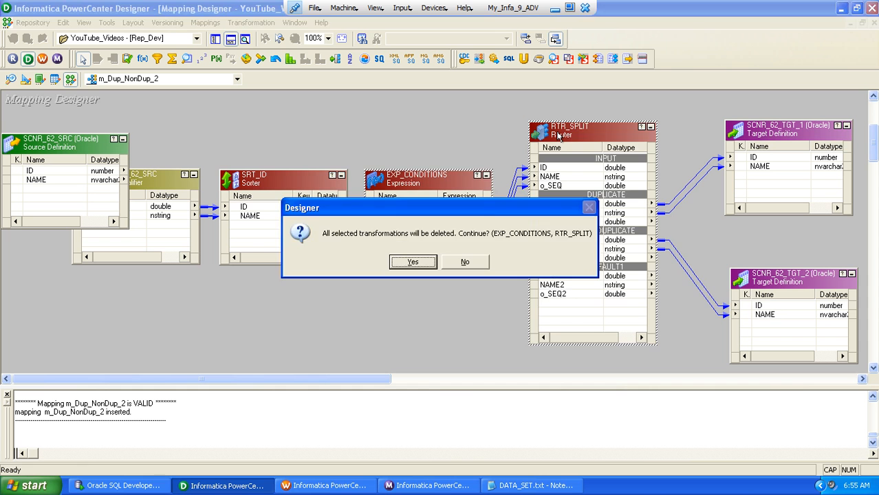
{"action": "key", "text": "Return"}
{"action": "key", "text": "ctrl+s"}
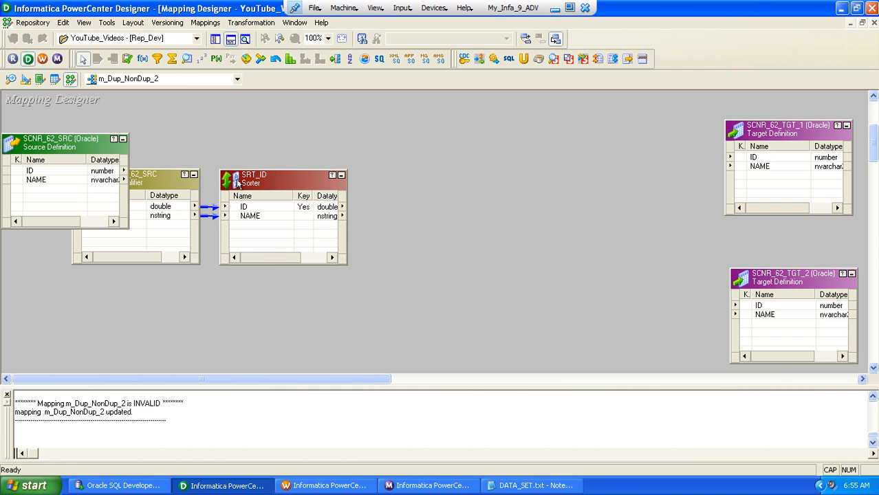
Delete the SRT_ID sorter from the mapping
{"action": "left_click", "coordinate": [238, 183]}
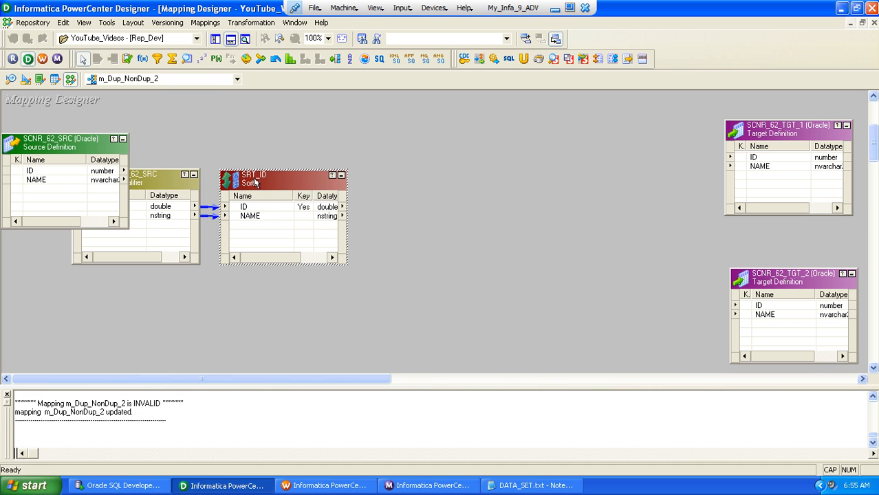
{"action": "key", "text": "Delete"}
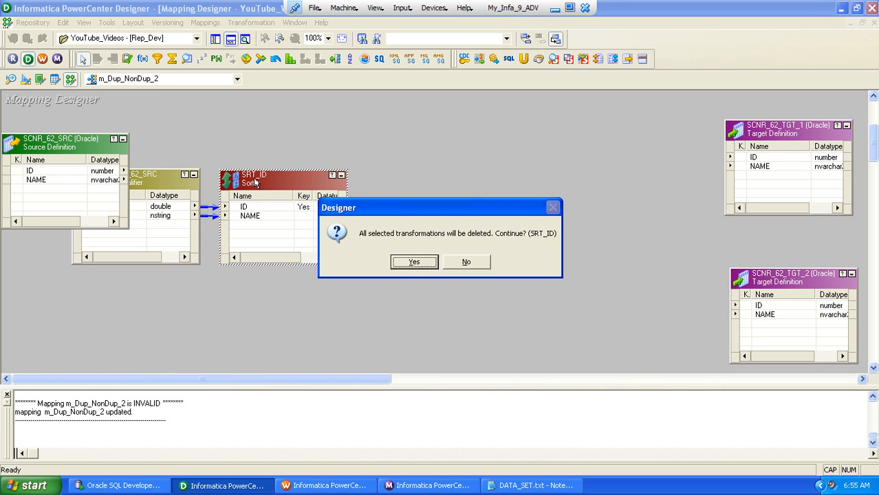
{"action": "key", "text": "Return"}
Create an Expression transformation named EXP_PASSTHRU and place it between the source qualifier and the targets
{"action": "left_click", "coordinate": [235, 22]}
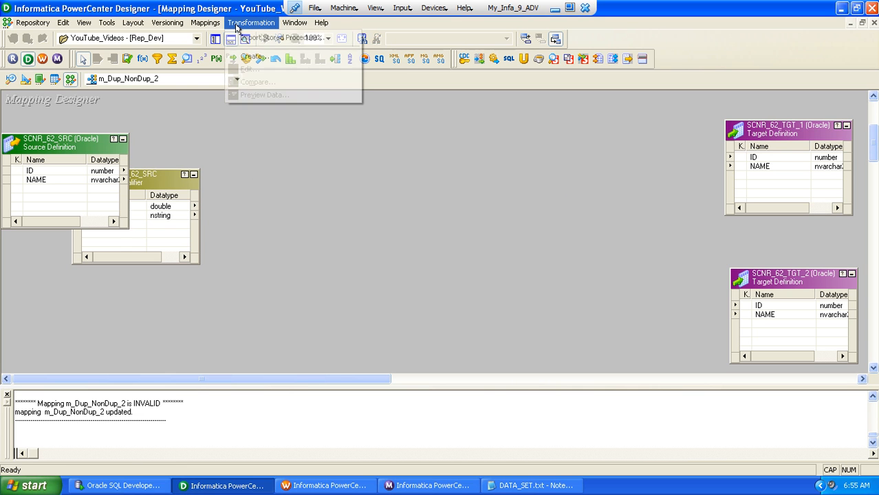
{"action": "left_click", "coordinate": [247, 55]}
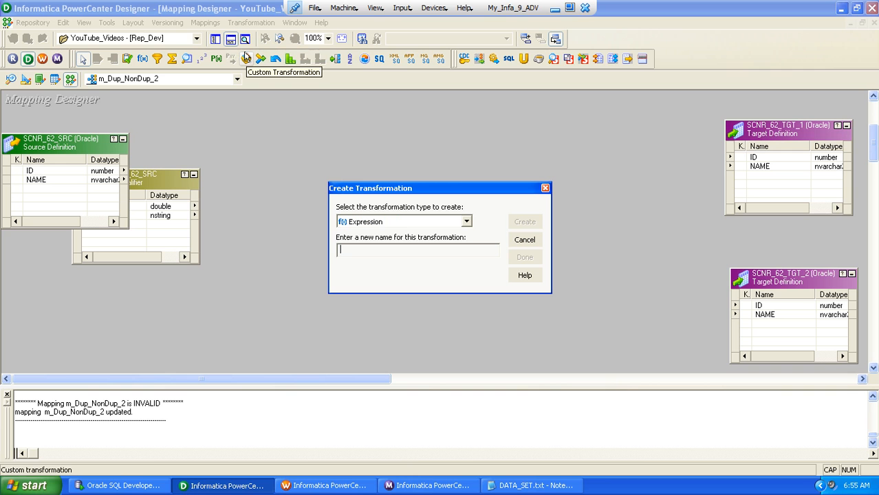
{"action": "type", "text": "EXP_PASSTHRU"}
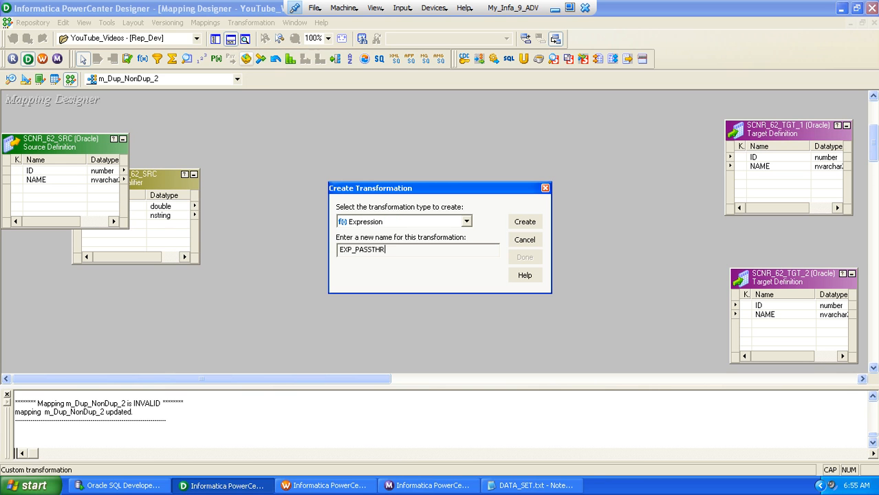
{"action": "key", "text": "Return"}
{"action": "key", "text": "Return"}
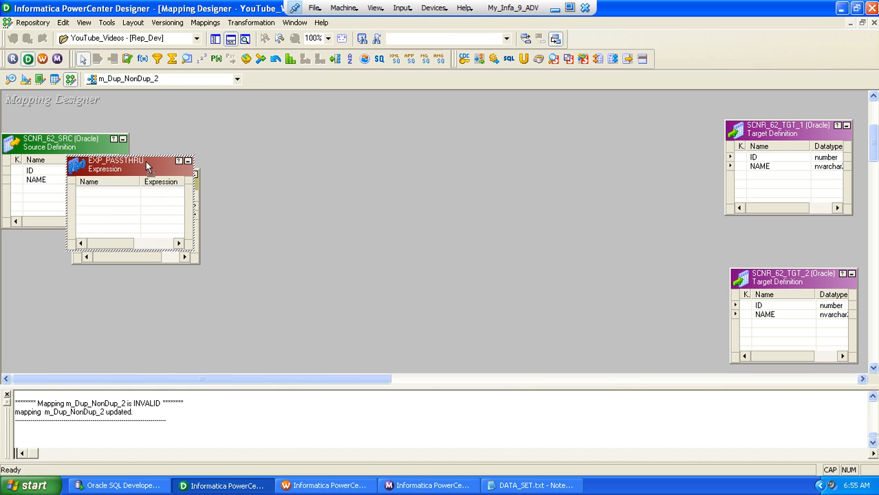
{"action": "left_click_drag", "start_coordinate": [146, 165], "coordinate": [347, 132]}
Link all ports of SQ_SCNR_62_SRC, ID and NAME, into EXP_PASSTHRU
{"action": "right_click", "coordinate": [141, 210]}
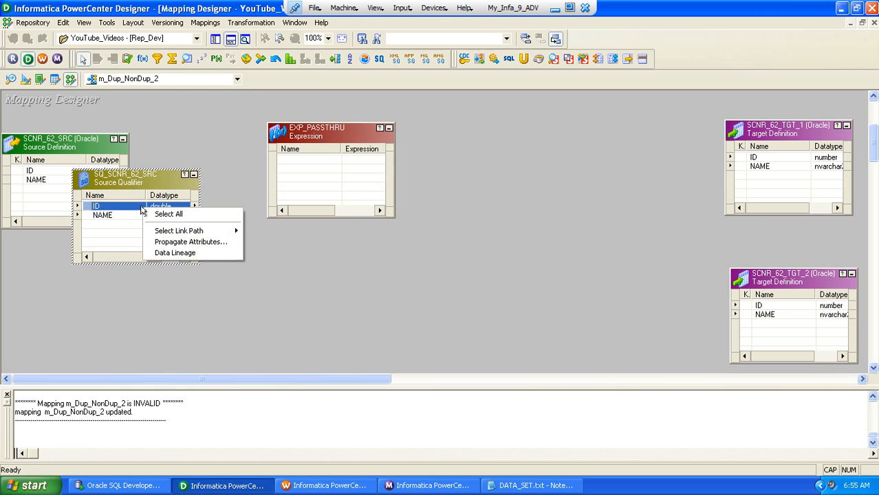
{"action": "left_click", "coordinate": [166, 213]}
{"action": "left_click_drag", "start_coordinate": [89, 211], "coordinate": [303, 167]}
Create an Aggregator transformation named AGG_COUNT_ID and place it below EXP_PASSTHRU
{"action": "left_click", "coordinate": [238, 23]}
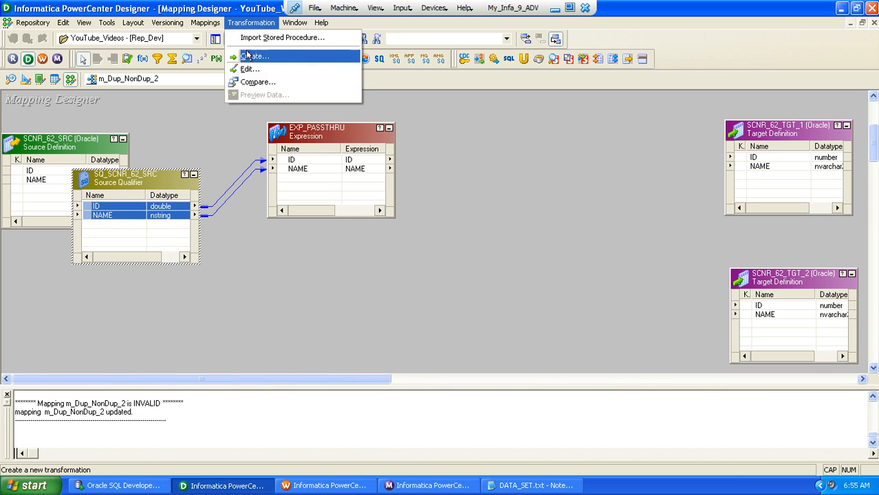
{"action": "left_click", "coordinate": [247, 57]}
{"action": "key", "text": "Tab"}
{"action": "type", "text": "A"}
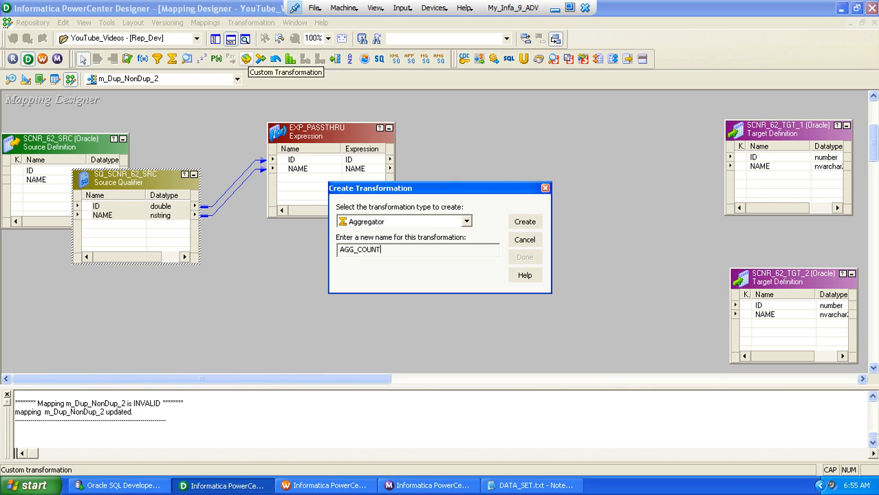
{"action": "key", "text": "Return"}
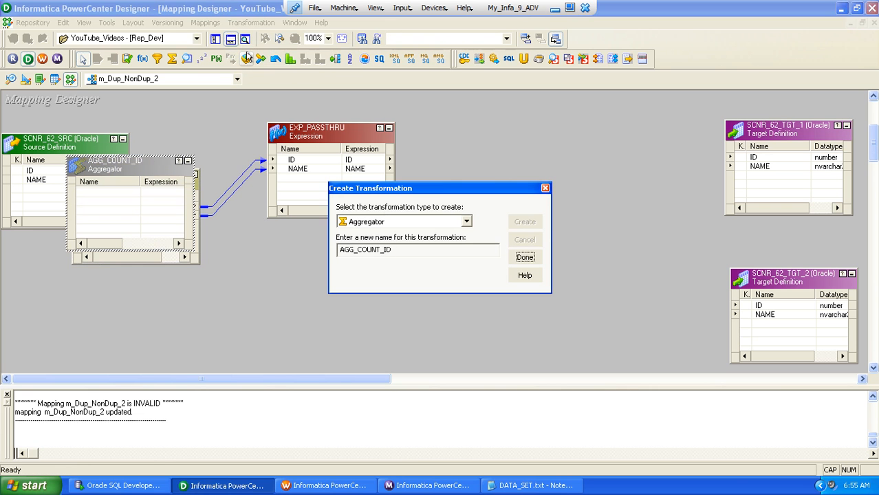
{"action": "key", "text": "Return"}
{"action": "left_click_drag", "start_coordinate": [124, 169], "coordinate": [336, 268]}
Link only the source qualifier's ID port into AGG_COUNT_ID
{"action": "left_click", "coordinate": [98, 208]}
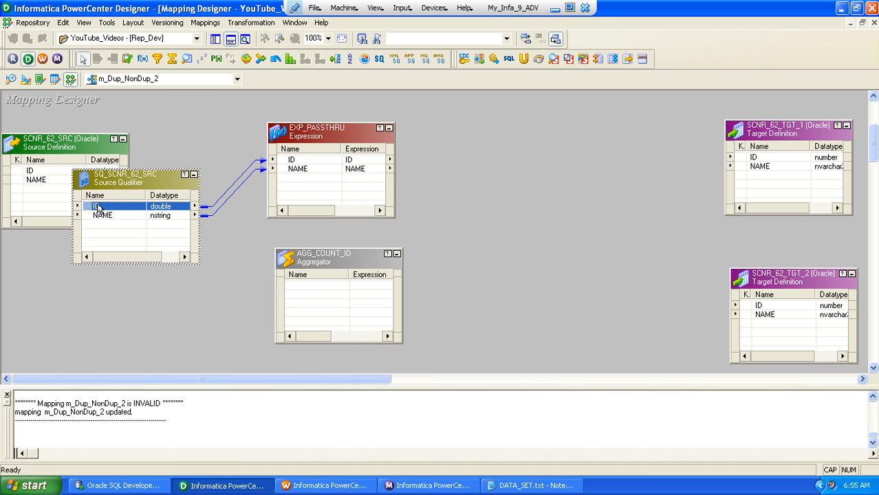
{"action": "left_click_drag", "start_coordinate": [88, 208], "coordinate": [298, 259]}
{"action": "left_click", "coordinate": [320, 263]}
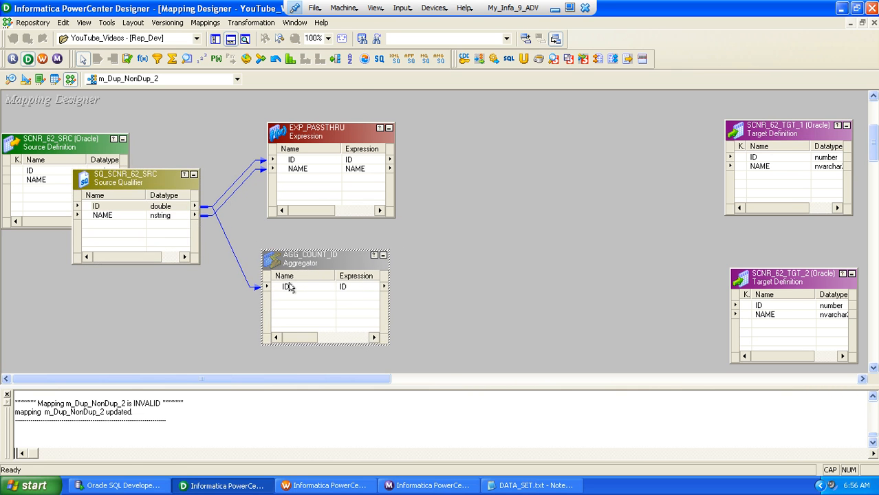
In AGG_COUNT_ID, duplicate the ID port, rename the copy o_COUNT_ID and make it output-only
{"action": "double_click", "coordinate": [289, 285]}
{"action": "left_click", "coordinate": [808, 73]}
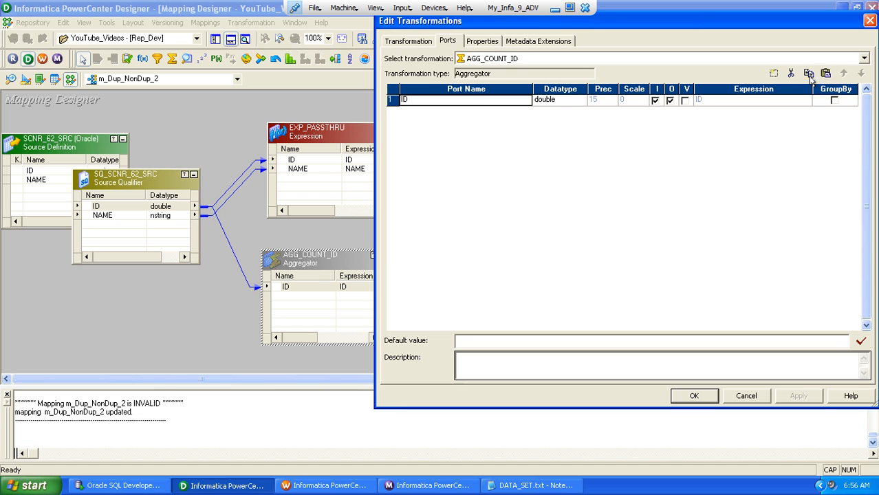
{"action": "left_click", "coordinate": [825, 72]}
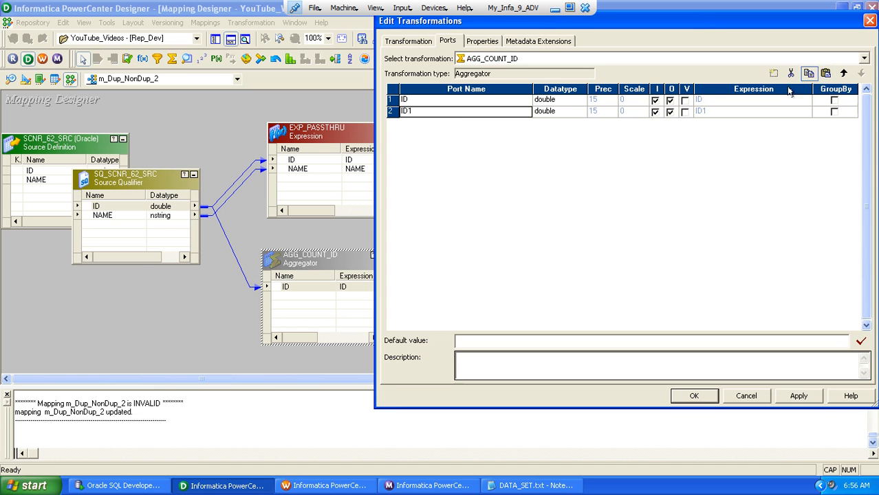
{"action": "left_click", "coordinate": [444, 112]}
{"action": "type", "text": "c"}
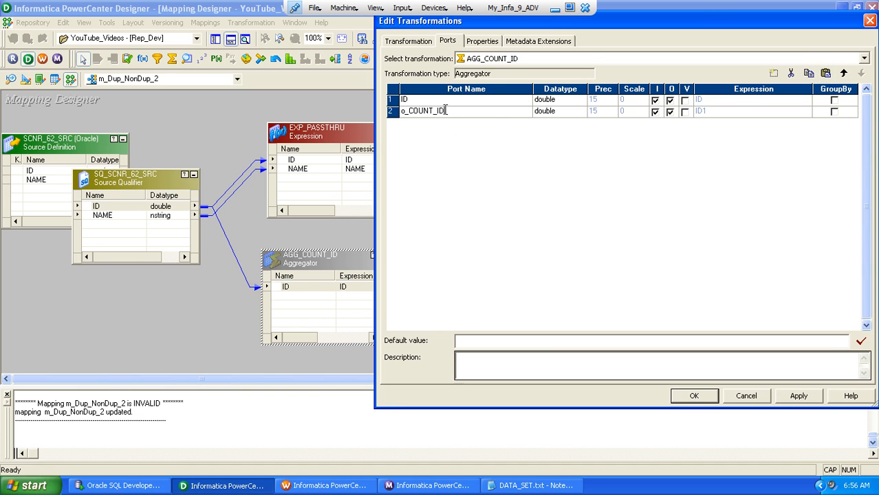
{"action": "key", "text": "Tab"}
{"action": "key", "text": "Tab"}
{"action": "key", "text": "space"}
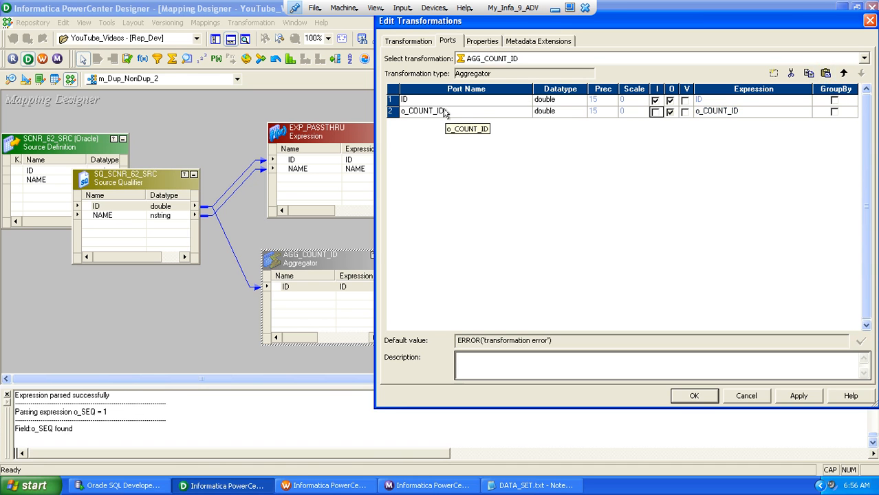
Set the o_COUNT_ID expression to COUNT(ID), group the aggregator by ID and apply the port changes
{"action": "key", "text": "Tab"}
{"action": "key", "text": "Tab"}
{"action": "key", "text": "Tab"}
{"action": "key", "text": "Delete"}
{"action": "key", "text": "Delete"}
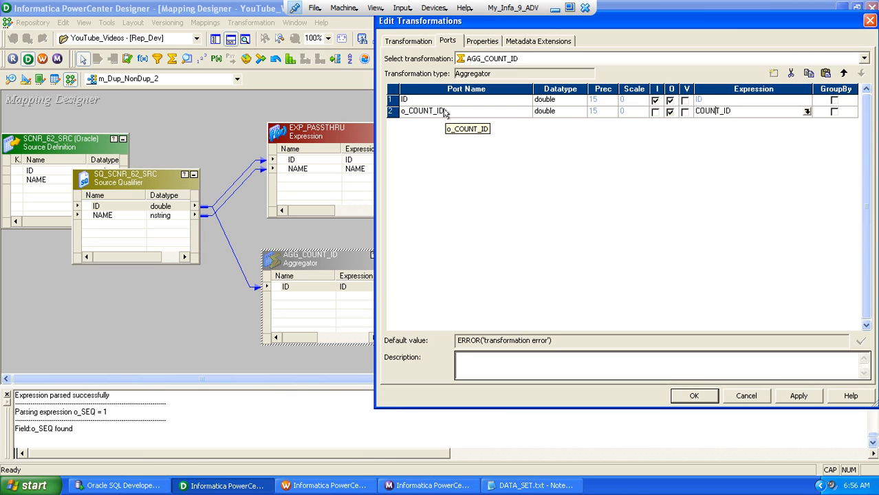
{"action": "key", "text": "BackSpace"}
{"action": "left_click", "coordinate": [834, 100]}
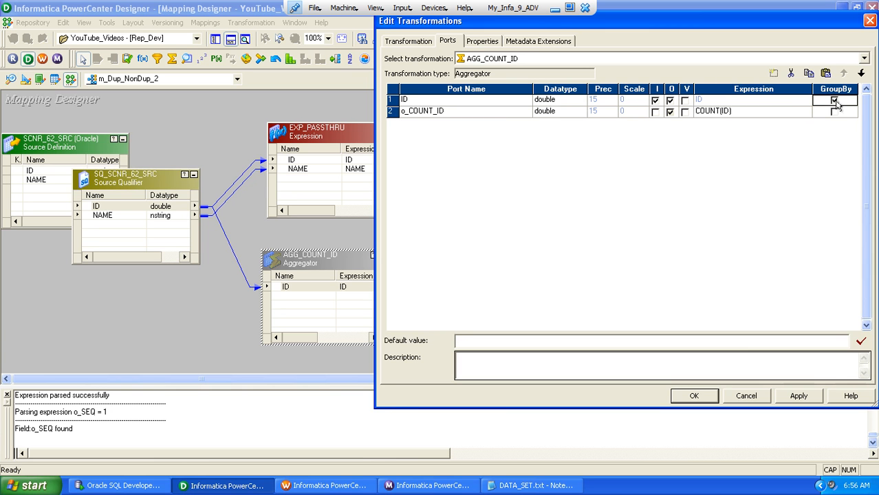
{"action": "left_click", "coordinate": [694, 396]}
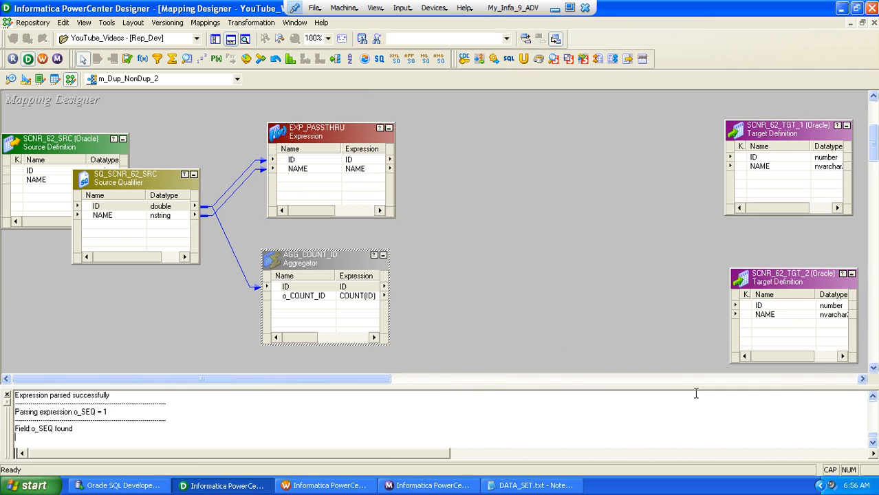
Shift EXP_PASSTHRU and AGG_COUNT_ID closer to the source qualifier and create a Joiner transformation with a name starting with JNR
{"action": "left_click_drag", "start_coordinate": [310, 127], "coordinate": [291, 129]}
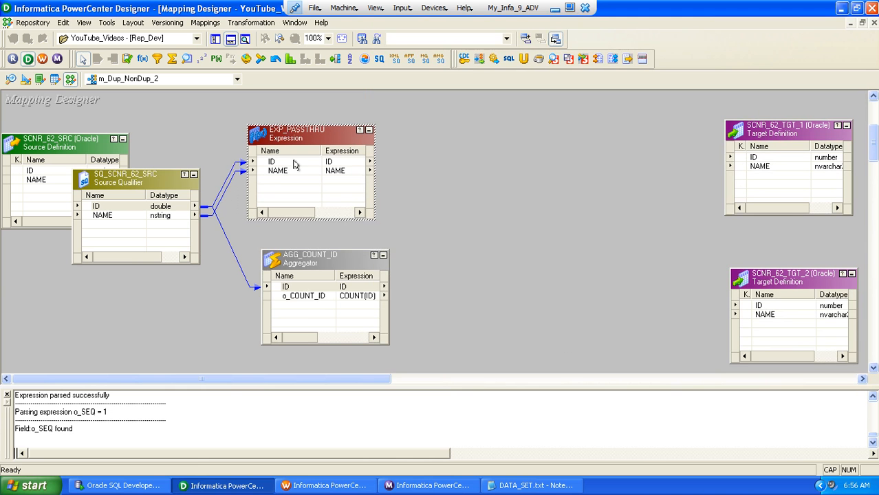
{"action": "left_click_drag", "start_coordinate": [312, 287], "coordinate": [296, 286]}
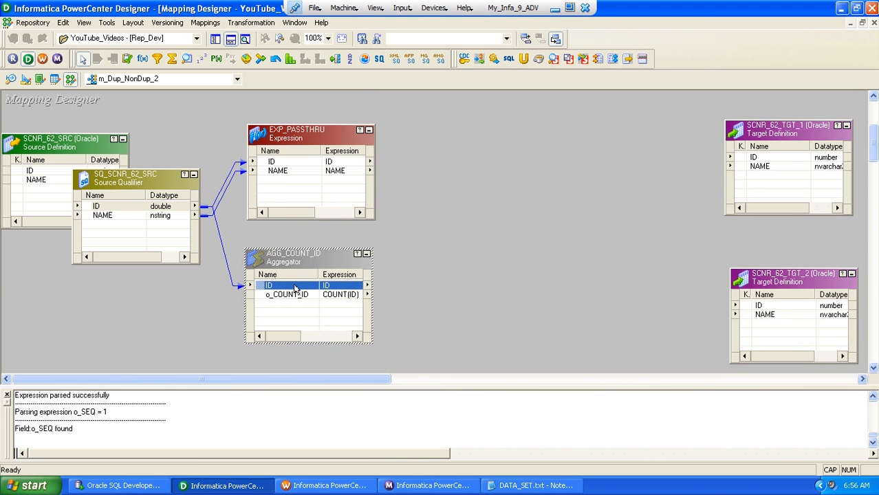
{"action": "left_click", "coordinate": [256, 23]}
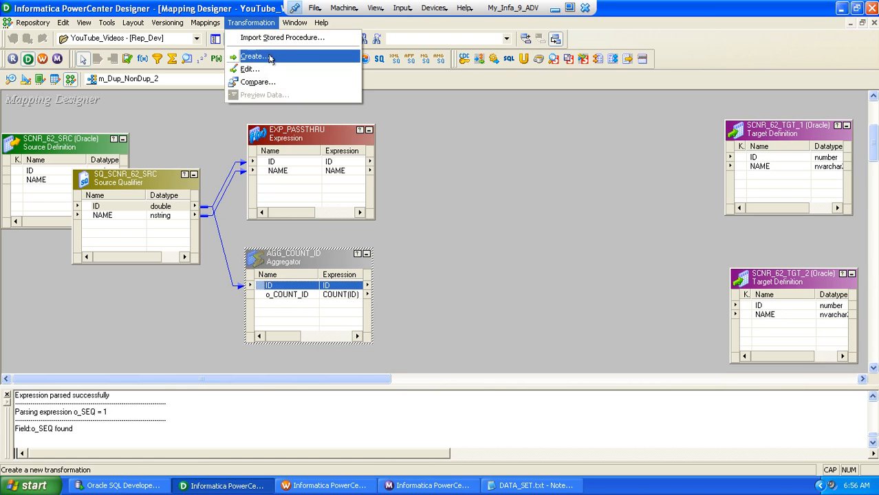
{"action": "left_click", "coordinate": [270, 58]}
{"action": "key", "text": "j"}
{"action": "key", "text": "Tab"}
{"action": "type", "text": "J"}
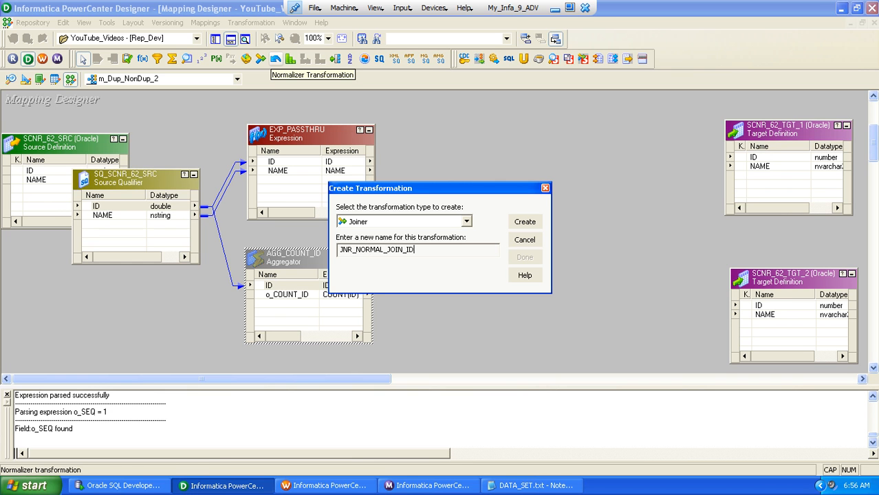
Create the Joiner as JNR_NORMAL_JOIN_ID and place it between EXP_PASSTHRU and the target definitions
{"action": "key", "text": "Return"}
{"action": "key", "text": "Return"}
{"action": "left_click_drag", "start_coordinate": [120, 166], "coordinate": [461, 149]}
Link all EXP_PASSTHRU ports, ID and NAME, to JNR_NORMAL_JOIN_ID
{"action": "right_click", "coordinate": [280, 162]}
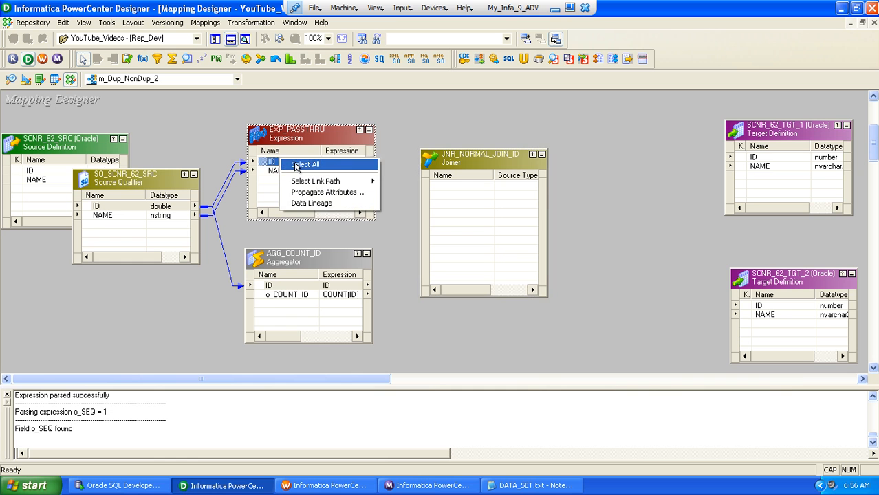
{"action": "left_click", "coordinate": [304, 165]}
{"action": "left_click_drag", "start_coordinate": [270, 167], "coordinate": [457, 192]}
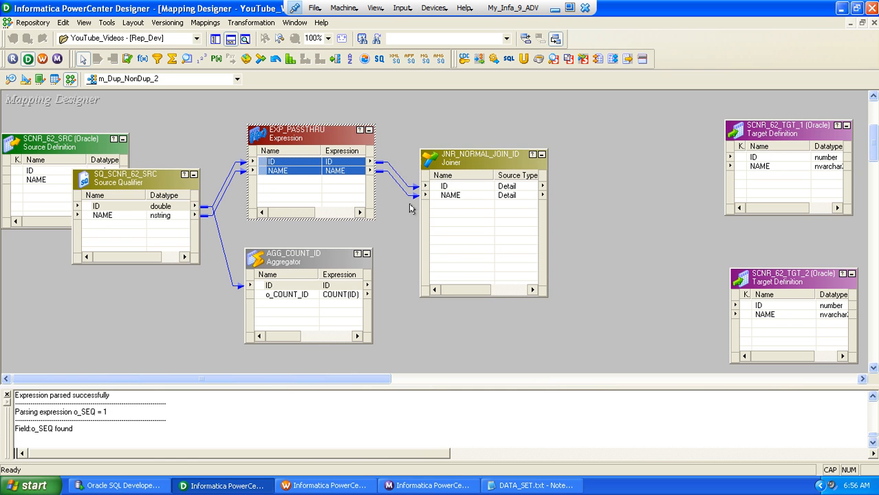
Copy all AGG_COUNT_ID ports, ID and o_COUNT_ID, into JNR_NORMAL_JOIN_ID
{"action": "right_click", "coordinate": [265, 288]}
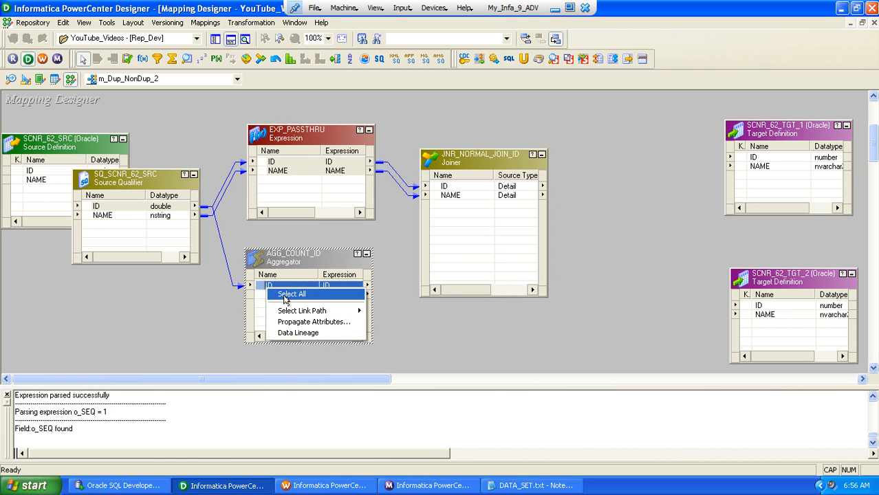
{"action": "left_click", "coordinate": [284, 291]}
{"action": "left_click_drag", "start_coordinate": [470, 217], "coordinate": [470, 218]}
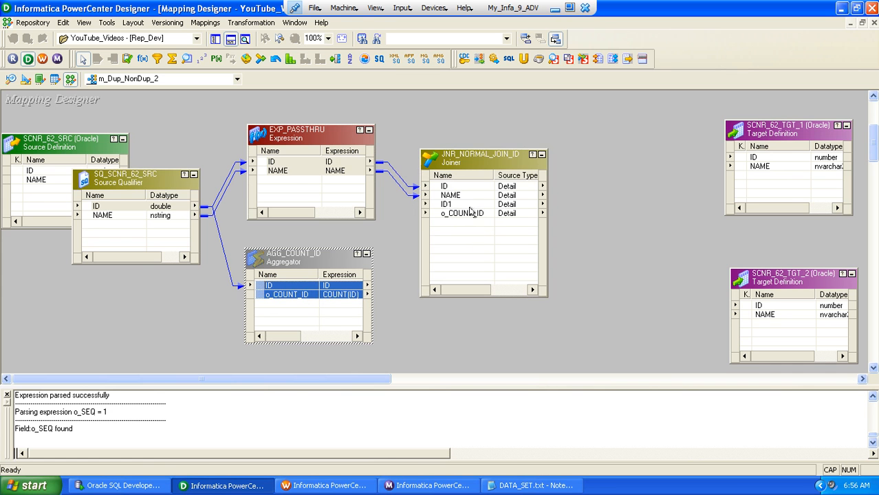
{"action": "left_click", "coordinate": [141, 141]}
{"action": "left_click_drag", "start_coordinate": [140, 141], "coordinate": [177, 287]}
{"action": "left_click_drag", "start_coordinate": [242, 118], "coordinate": [383, 234]}
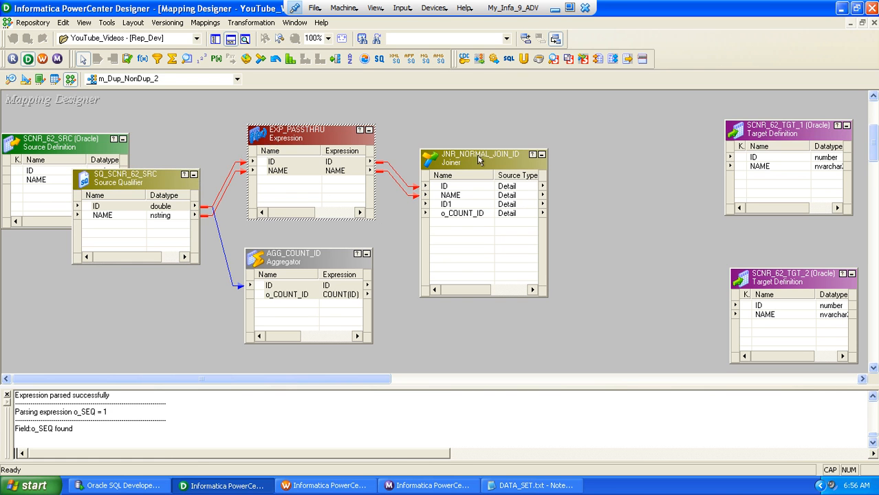
Enable Sorted Input on JNR_NORMAL_JOIN_ID, accepting the empty join condition, and link AGG_COUNT_ID's ID and o_COUNT_ID to its ID1 and o_COUNT_ID ports
{"action": "double_click", "coordinate": [477, 157]}
{"action": "left_click", "coordinate": [487, 39]}
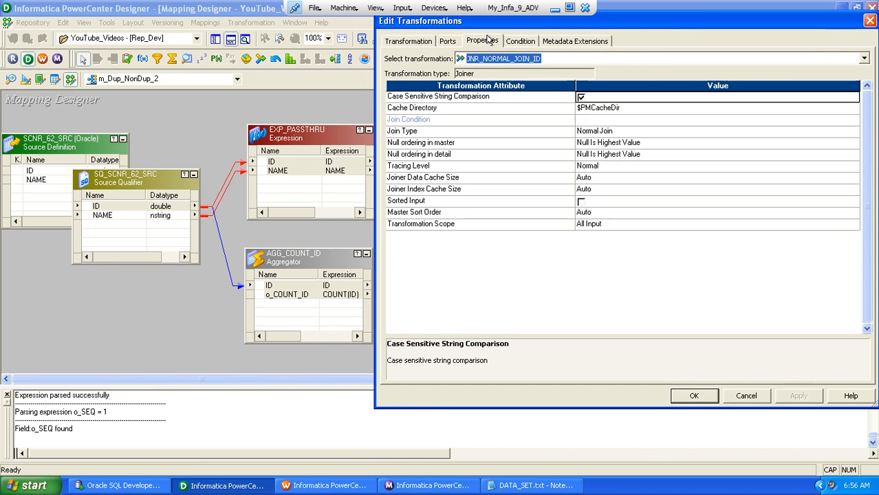
{"action": "left_click", "coordinate": [580, 202]}
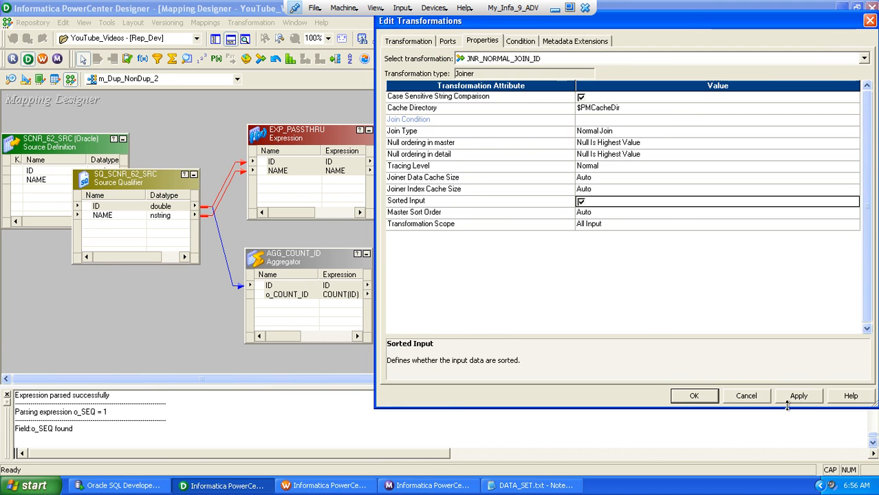
{"action": "left_click", "coordinate": [694, 396]}
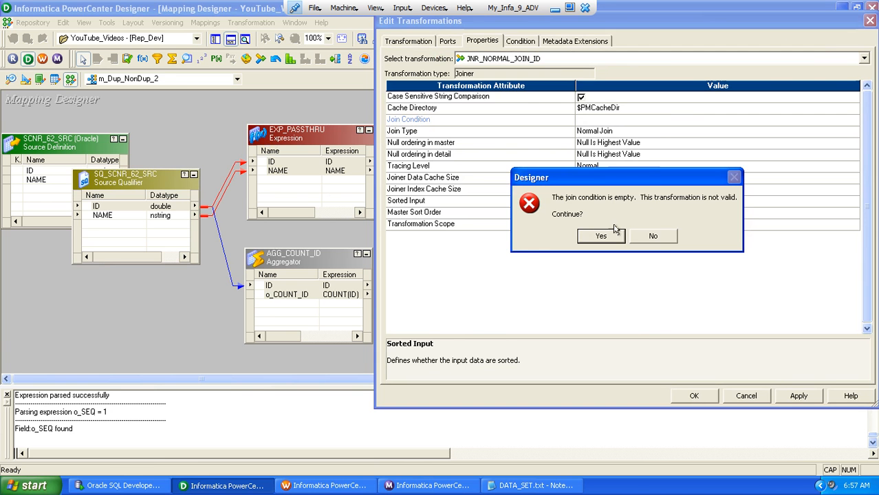
{"action": "left_click", "coordinate": [595, 237]}
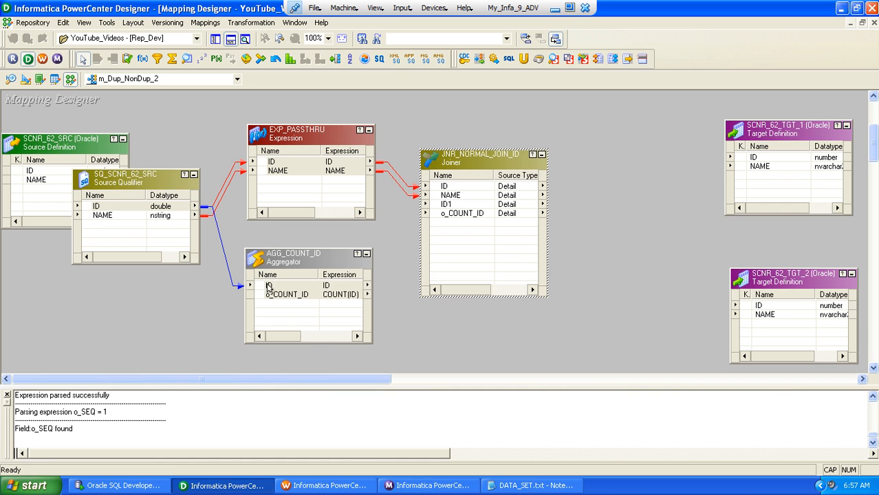
{"action": "left_click_drag", "start_coordinate": [271, 285], "coordinate": [273, 294]}
{"action": "left_click_drag", "start_coordinate": [274, 294], "coordinate": [448, 205]}
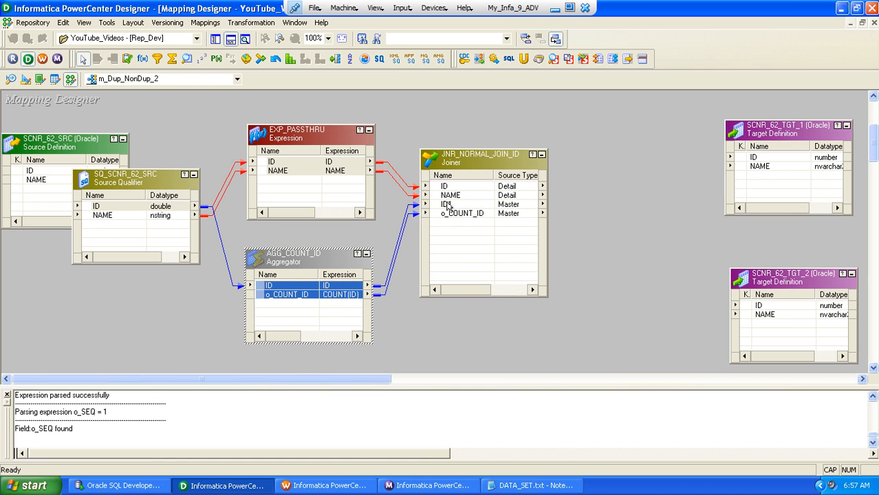
Add the join condition ID1 = ID to JNR_NORMAL_JOIN_ID, review its properties and ports, and accept the changes
{"action": "double_click", "coordinate": [470, 160]}
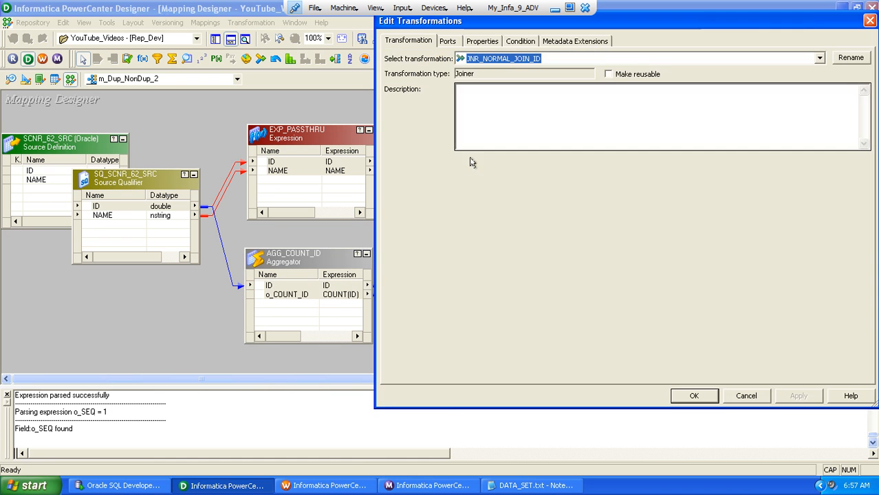
{"action": "left_click", "coordinate": [522, 41]}
{"action": "left_click", "coordinate": [773, 73]}
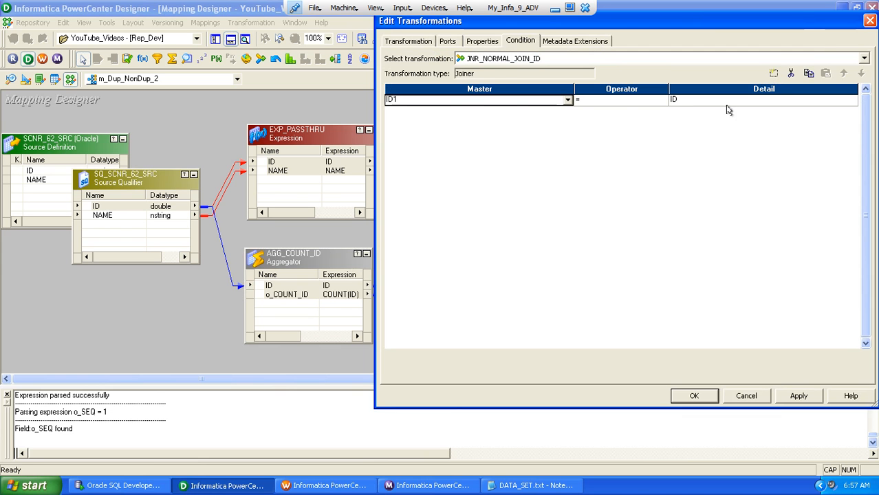
{"action": "left_click", "coordinate": [481, 40]}
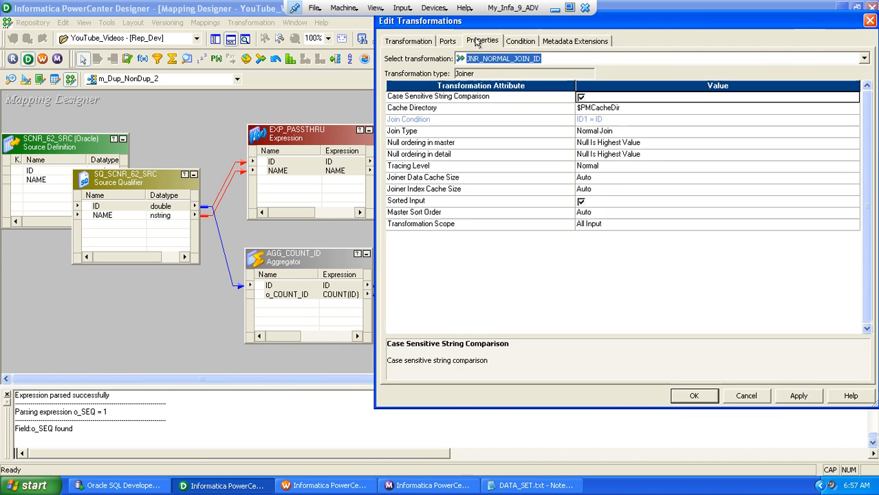
{"action": "left_click", "coordinate": [446, 41]}
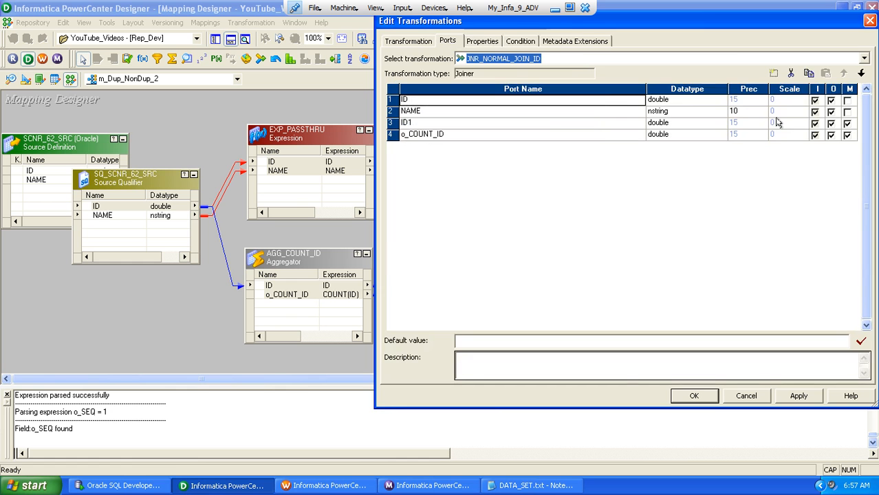
{"action": "left_click", "coordinate": [693, 396]}
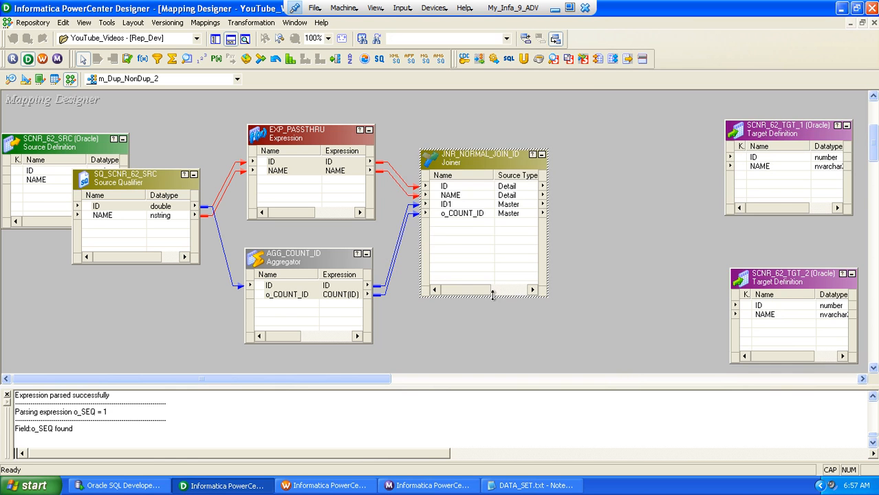
Shorten JNR_NORMAL_JOIN_ID and shift EXP_PASSTHRU, AGG_COUNT_ID and the joiner closer to the source qualifier to free space before the targets
{"action": "left_click_drag", "start_coordinate": [492, 295], "coordinate": [492, 250]}
{"action": "left_click_drag", "start_coordinate": [453, 163], "coordinate": [437, 197]}
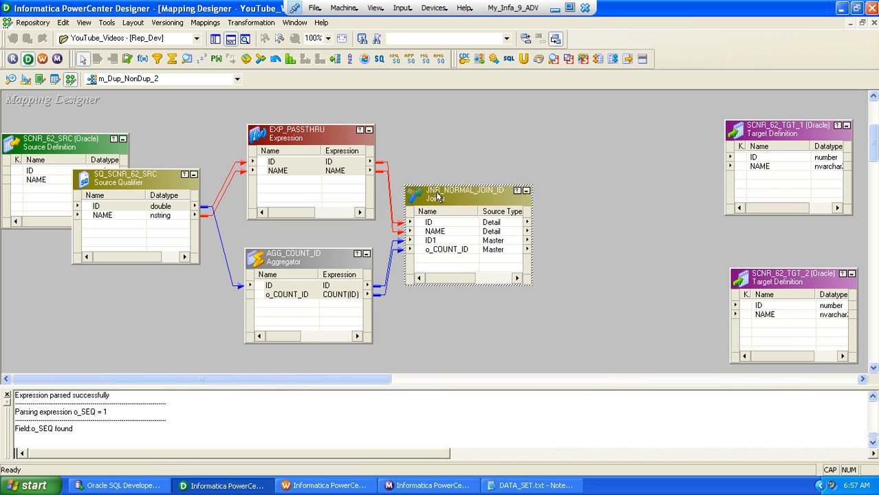
{"action": "left_click_drag", "start_coordinate": [284, 134], "coordinate": [256, 136]}
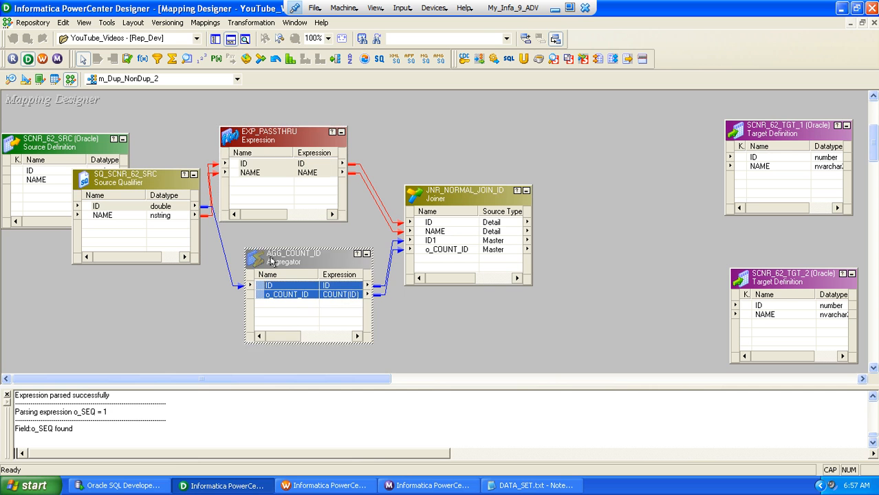
{"action": "left_click_drag", "start_coordinate": [274, 262], "coordinate": [251, 261]}
{"action": "left_click_drag", "start_coordinate": [406, 205], "coordinate": [391, 208]}
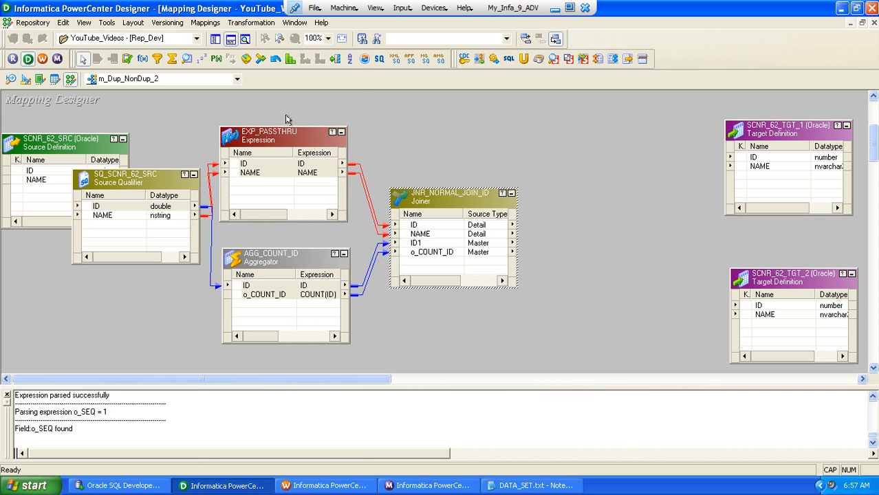
Create a Router transformation named RTR_SPLIT and place it between JNR_NORMAL_JOIN_ID and the target definitions
{"action": "left_click", "coordinate": [237, 23]}
{"action": "left_click", "coordinate": [247, 55]}
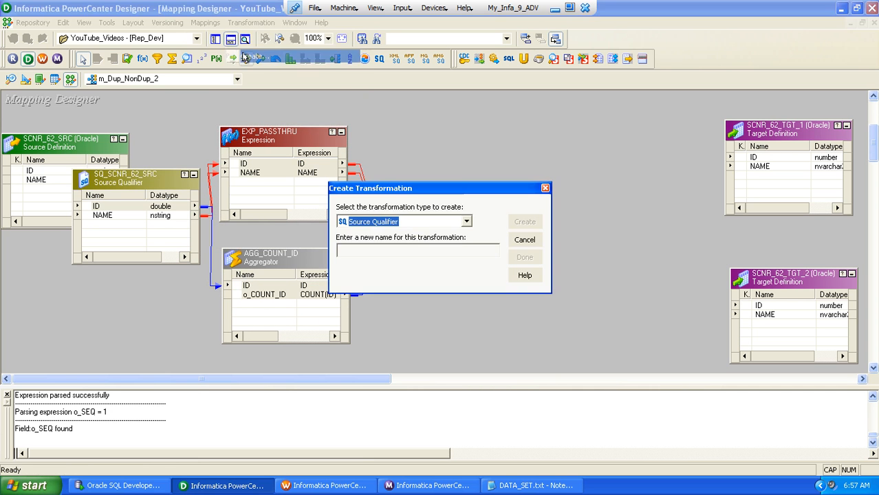
{"action": "key", "text": "Tab"}
{"action": "type", "text": "R"}
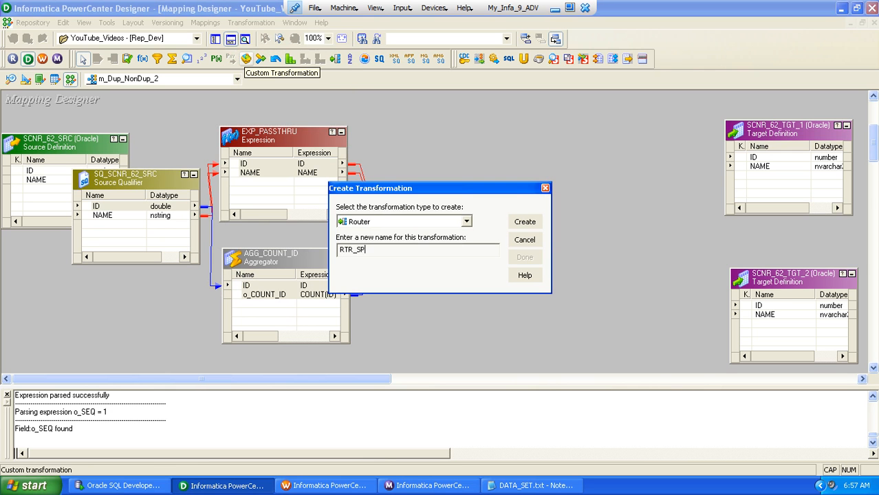
{"action": "type", "text": "TR_SPLIT"}
{"action": "key", "text": "Return"}
{"action": "key", "text": "Return"}
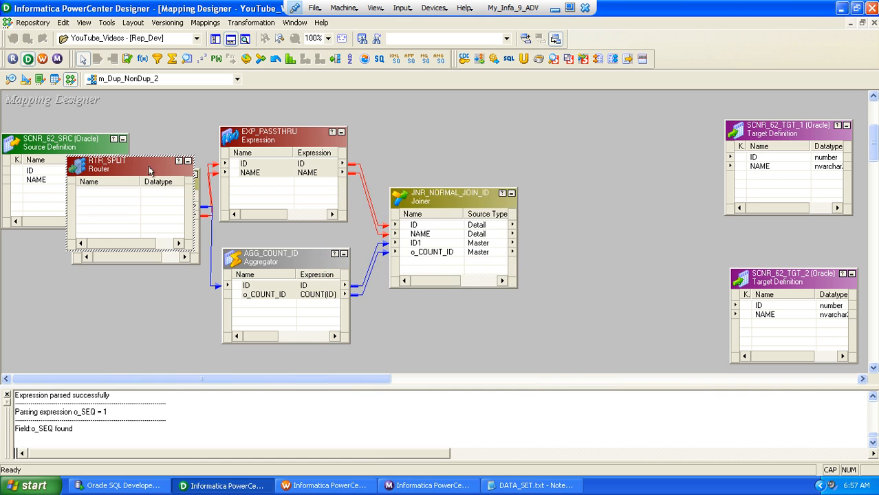
{"action": "left_click_drag", "start_coordinate": [125, 173], "coordinate": [586, 211]}
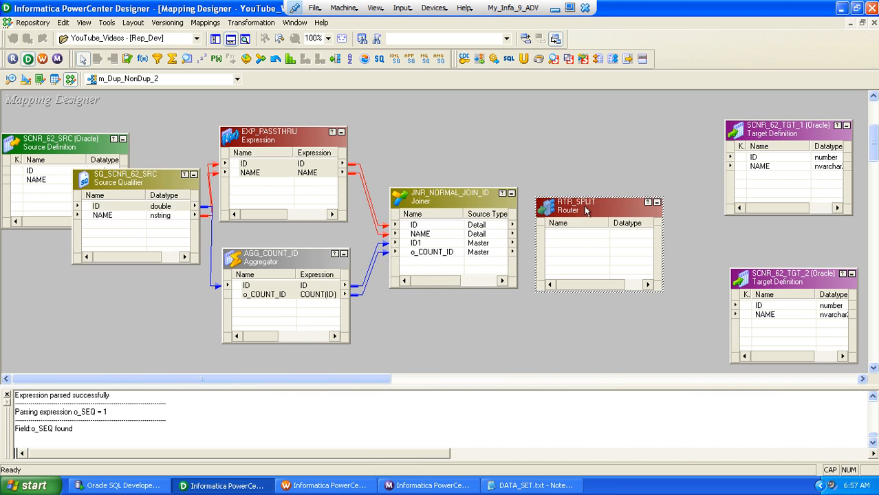
Link all JNR_NORMAL_JOIN_ID ports to RTR_SPLIT and make the router box taller
{"action": "left_click", "coordinate": [413, 227]}
{"action": "right_click", "coordinate": [414, 227]}
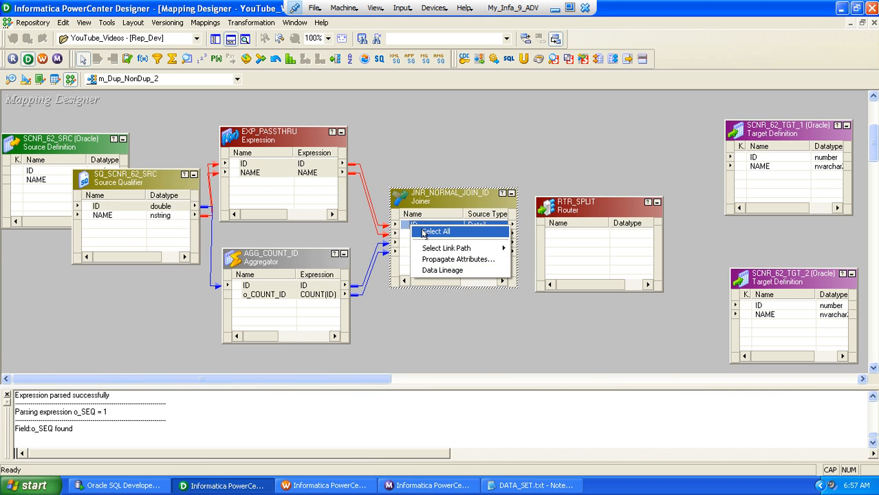
{"action": "left_click", "coordinate": [419, 232]}
{"action": "left_click_drag", "start_coordinate": [413, 227], "coordinate": [564, 234]}
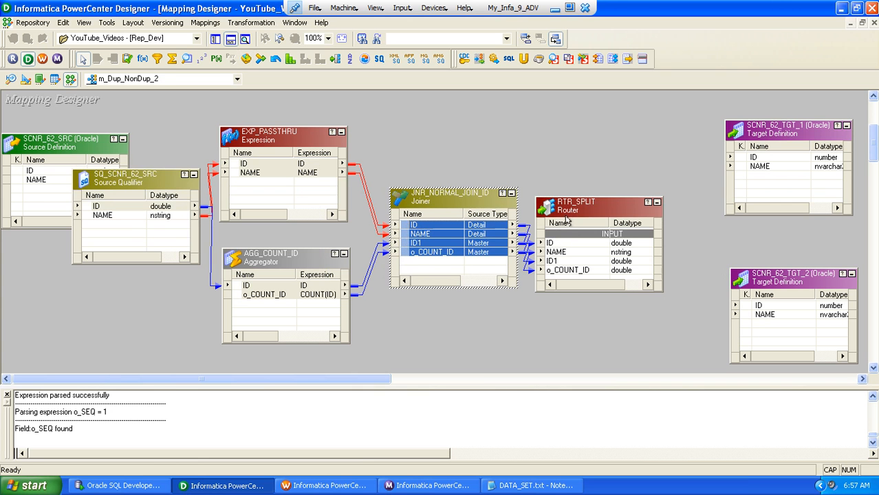
{"action": "left_click_drag", "start_coordinate": [565, 196], "coordinate": [562, 141]}
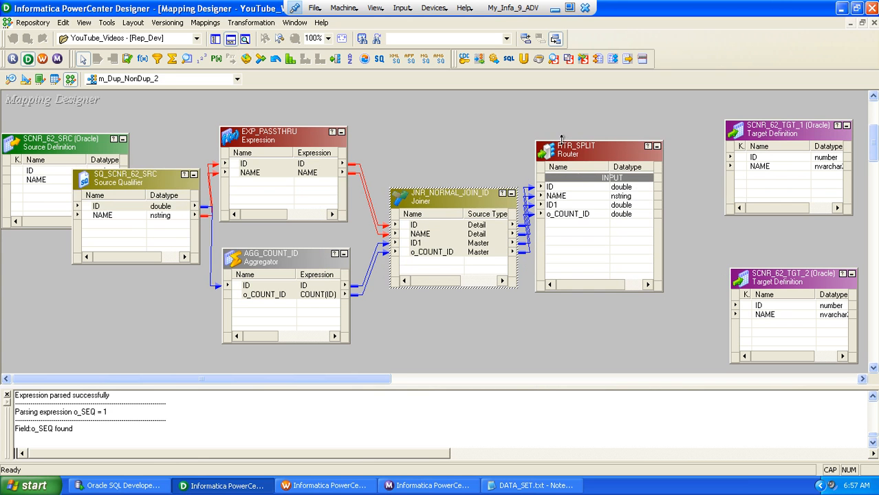
{"action": "left_click_drag", "start_coordinate": [463, 198], "coordinate": [448, 197]}
Add a router group named NON_DUPLICATE to RTR_SPLIT
{"action": "double_click", "coordinate": [581, 148]}
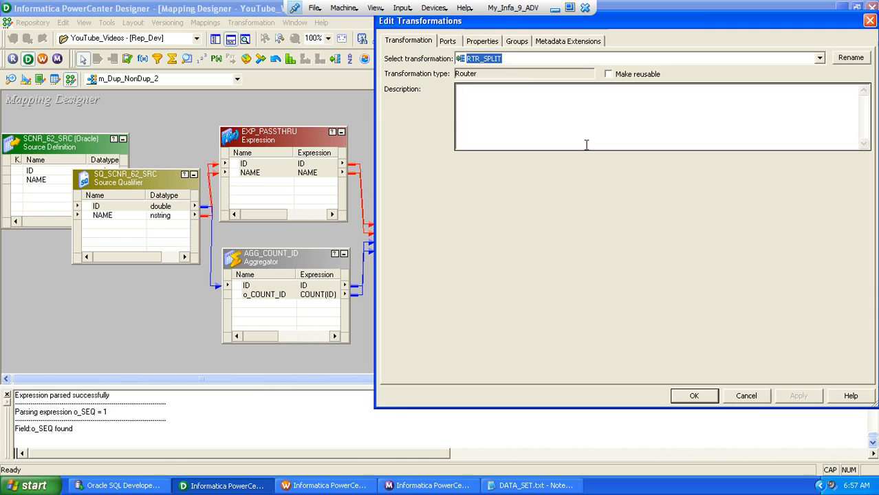
{"action": "left_click", "coordinate": [517, 41]}
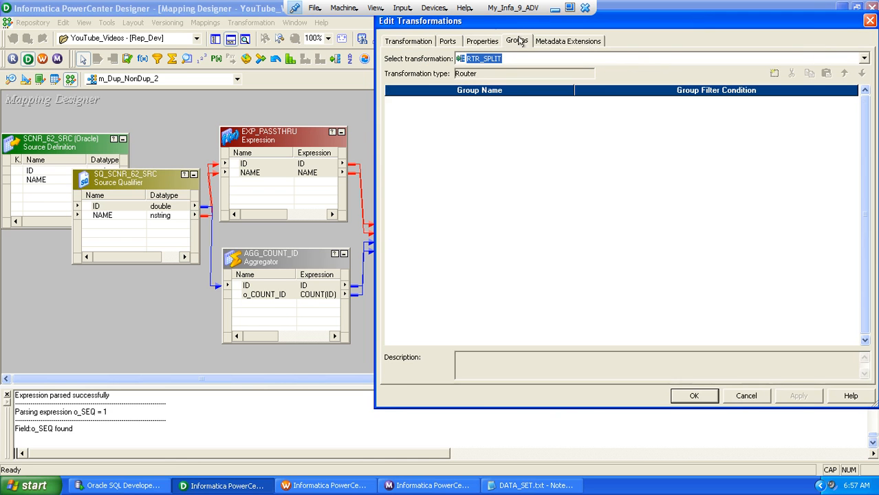
{"action": "left_click", "coordinate": [775, 75]}
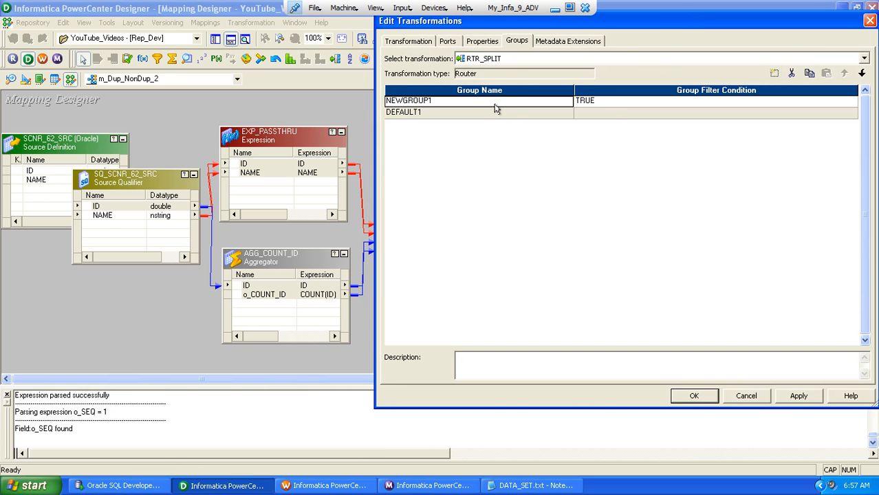
{"action": "type", "text": "NON_"}
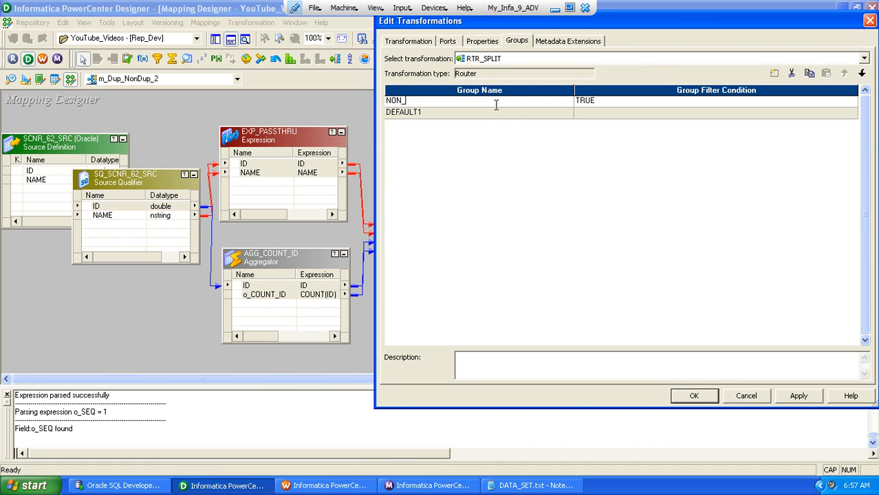
{"action": "type", "text": "DUPLICATE"}
Set the NON_DUPLICATE group filter condition to o_COUNT_ID=1
{"action": "left_click", "coordinate": [851, 104]}
{"action": "left_click", "coordinate": [853, 101]}
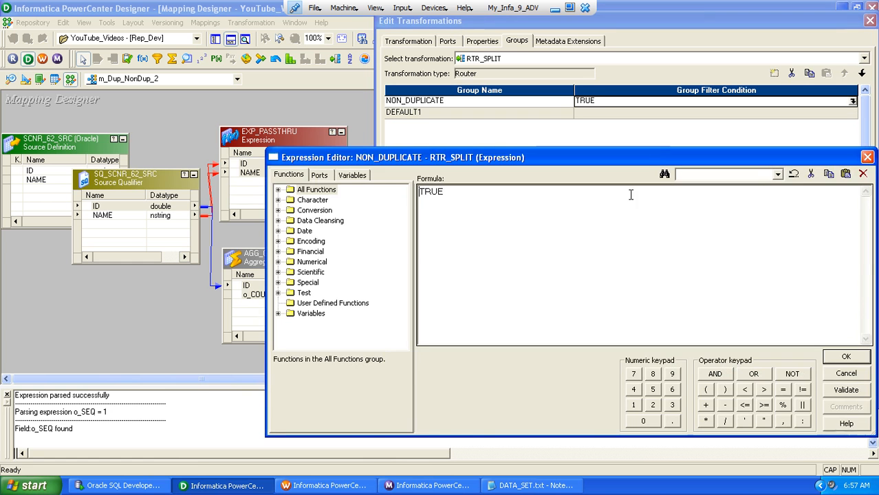
{"action": "left_click_drag", "start_coordinate": [491, 195], "coordinate": [417, 193]}
{"action": "left_click", "coordinate": [319, 175]}
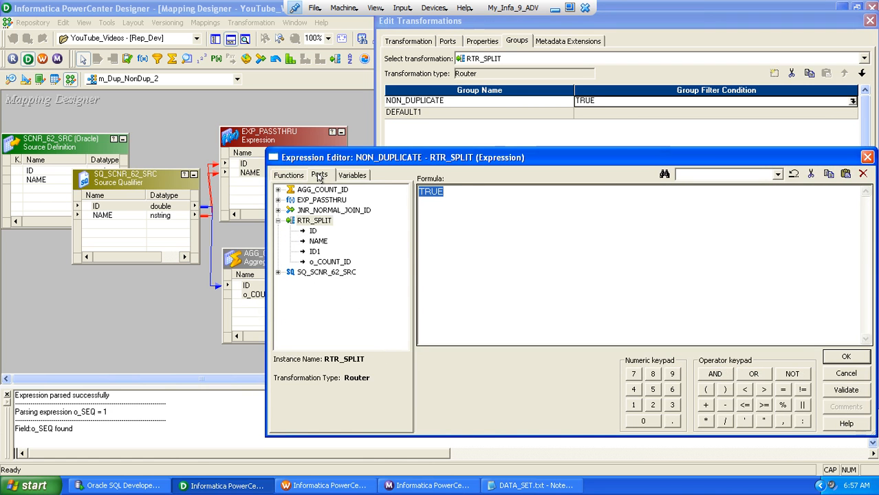
{"action": "double_click", "coordinate": [338, 262]}
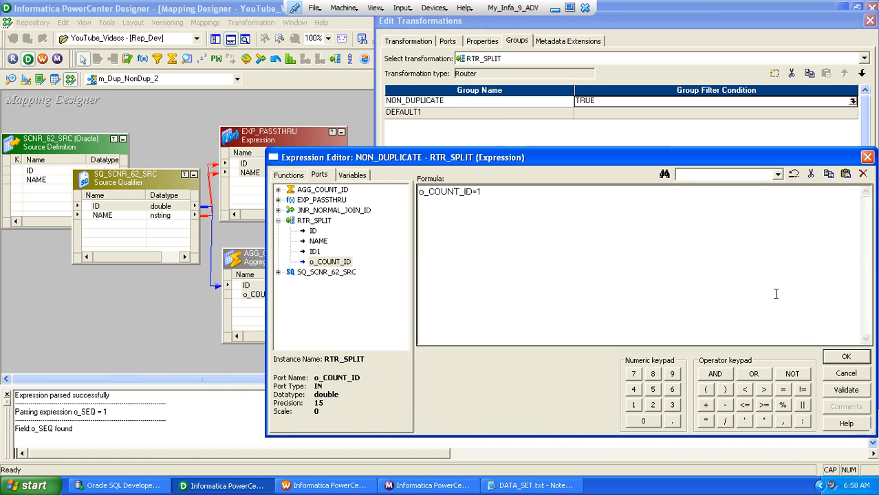
{"action": "left_click", "coordinate": [832, 356]}
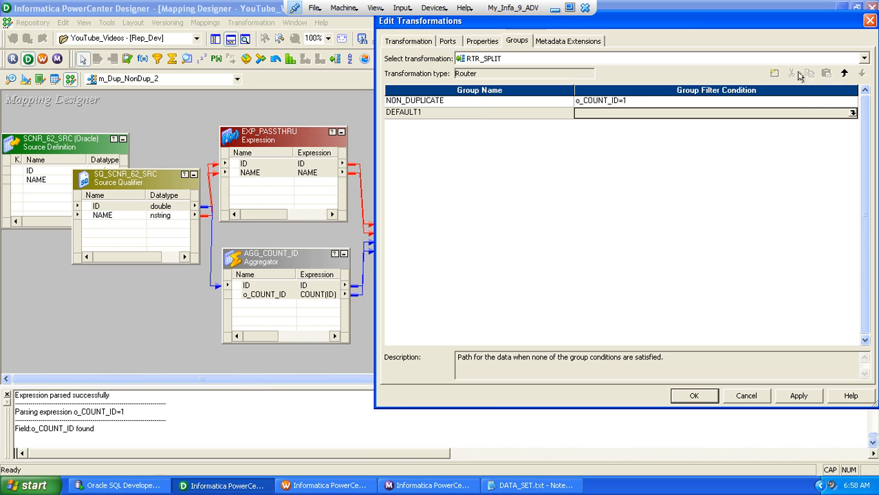
Add a second router group named DUPLICATE to RTR_SPLIT, below the NON_DUPLICATE group
{"action": "left_click", "coordinate": [480, 104]}
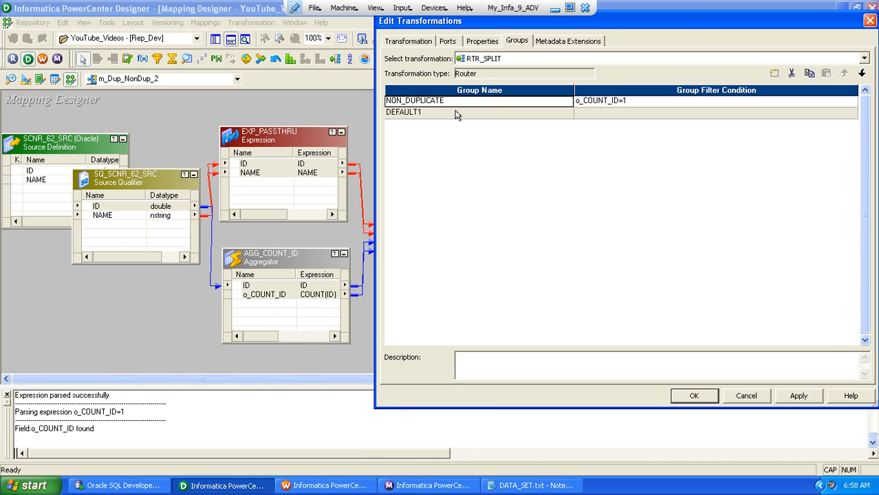
{"action": "left_click", "coordinate": [455, 115]}
{"action": "left_click", "coordinate": [459, 103]}
{"action": "left_click", "coordinate": [770, 74]}
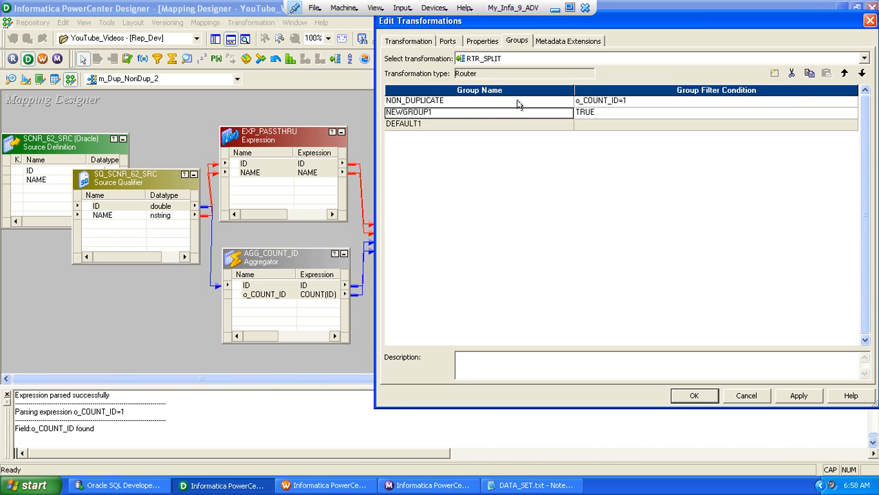
{"action": "left_click", "coordinate": [475, 116]}
{"action": "type", "text": "DU"}
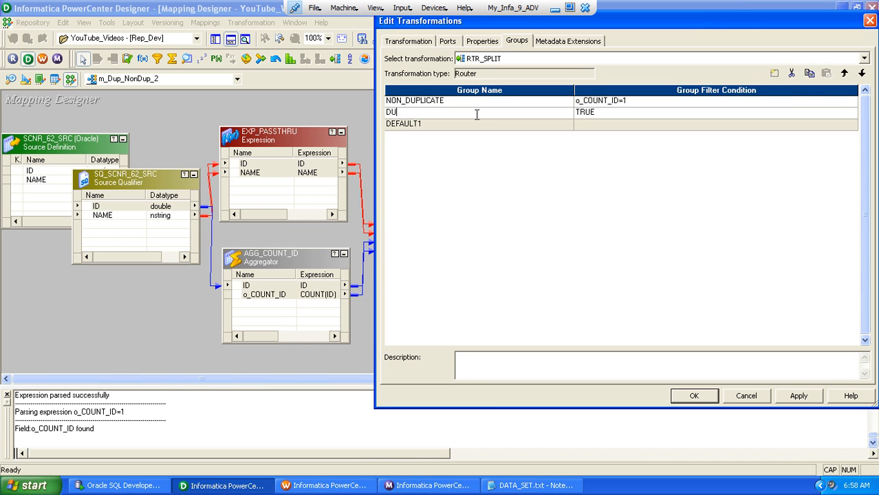
{"action": "type", "text": "PLICATE"}
Set the DUPLICATE group filter condition to o_COUNT_ID>1 and accept the router's edits
{"action": "left_click", "coordinate": [628, 114]}
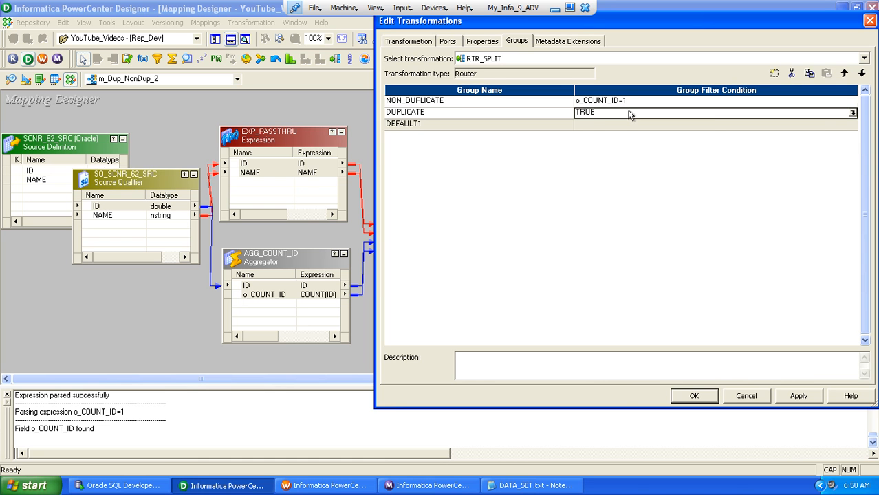
{"action": "left_click", "coordinate": [852, 112]}
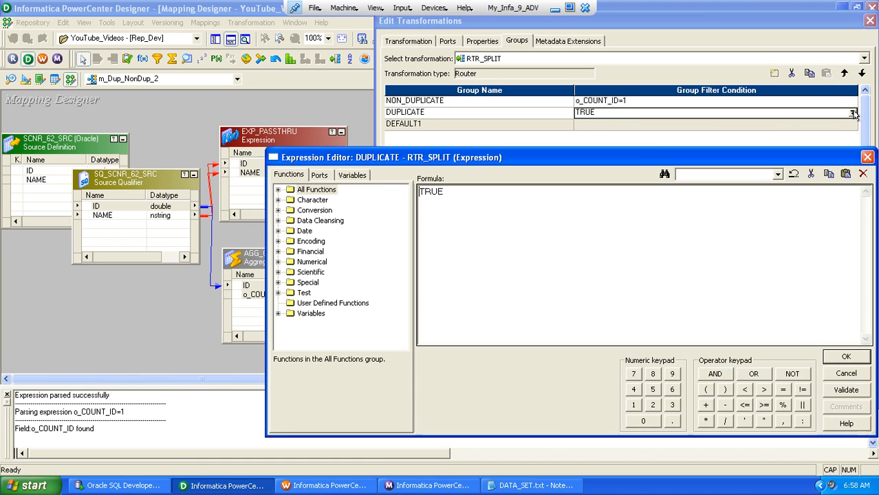
{"action": "left_click", "coordinate": [318, 174]}
{"action": "double_click", "coordinate": [324, 262]}
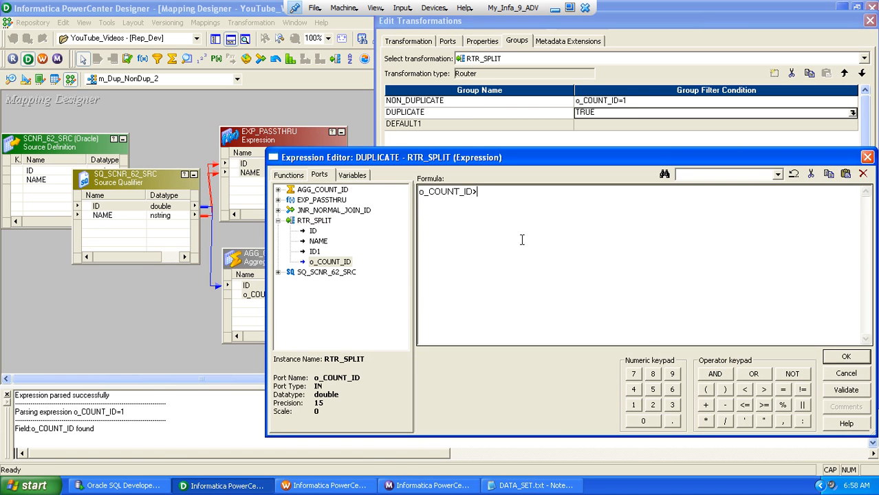
{"action": "type", "text": ">1"}
{"action": "left_click", "coordinate": [831, 358]}
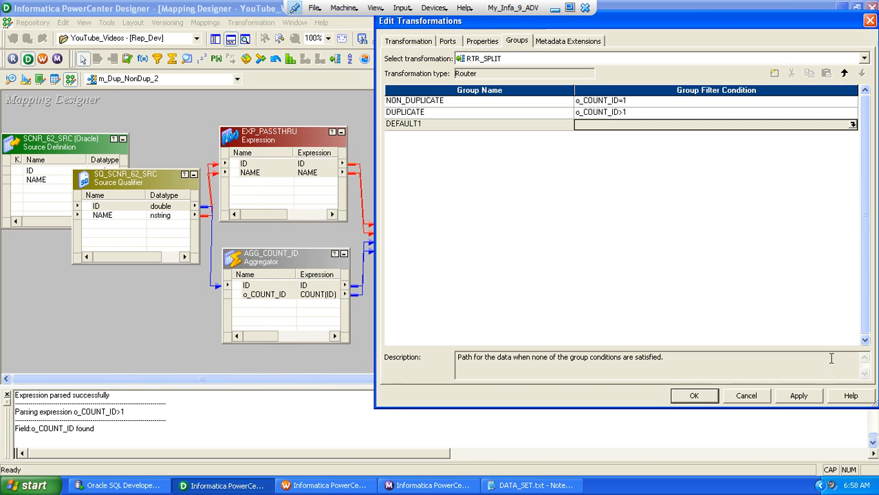
{"action": "left_click", "coordinate": [687, 398]}
Make the RTR_SPLIT box taller and link ID2 and NAME1 of its NON_DUPLICATE group to ID and NAME in SCNR_62_TGT_1
{"action": "left_click_drag", "start_coordinate": [615, 312], "coordinate": [621, 349]}
{"action": "left_click", "coordinate": [564, 232]}
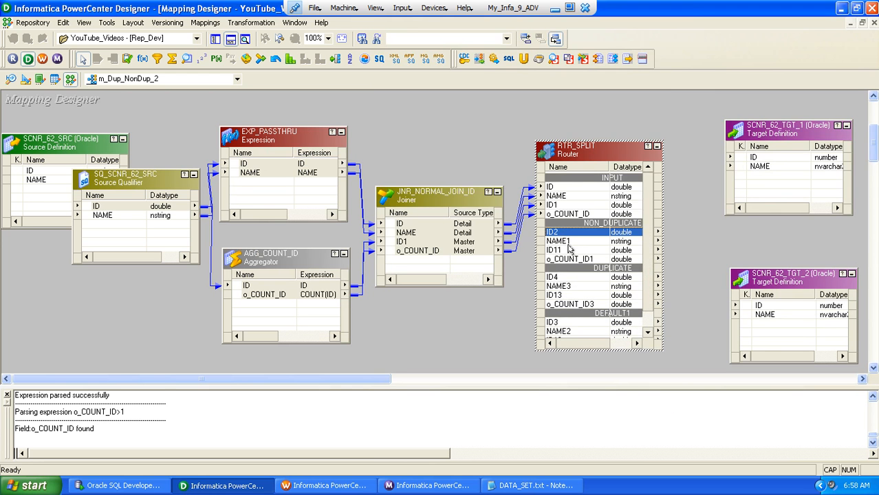
{"action": "left_click", "coordinate": [566, 242], "text": "shift"}
{"action": "left_click_drag", "start_coordinate": [559, 232], "coordinate": [742, 163]}
Link ID4 and NAME3 of the DUPLICATE group to ID and NAME in SCNR_62_TGT_2 and save the mapping
{"action": "left_click", "coordinate": [557, 277]}
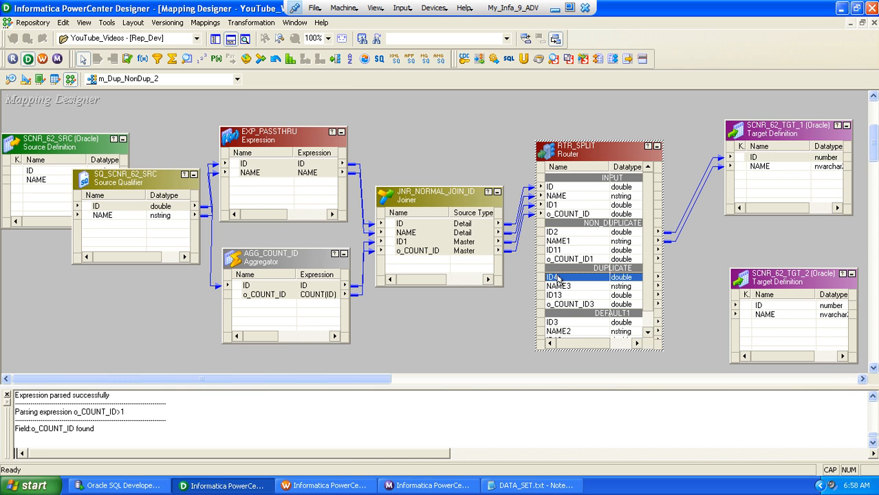
{"action": "left_click", "coordinate": [562, 286], "text": "shift"}
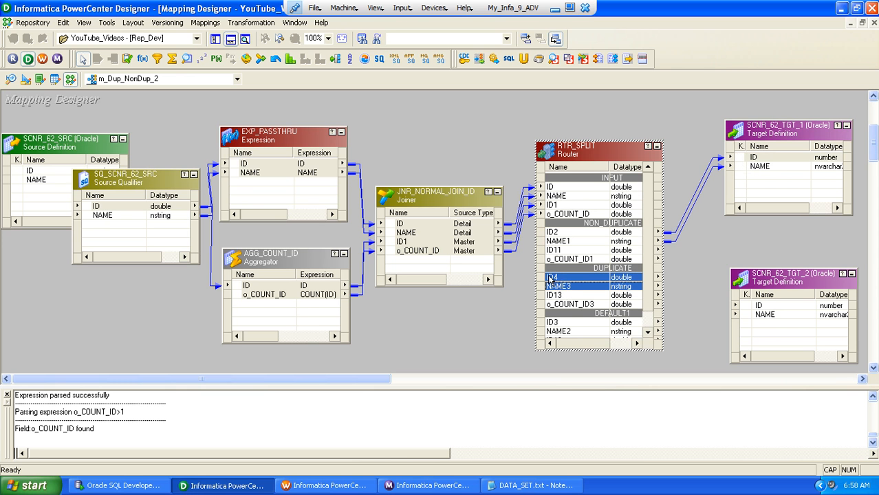
{"action": "left_click_drag", "start_coordinate": [552, 281], "coordinate": [804, 323]}
{"action": "left_click", "coordinate": [460, 320]}
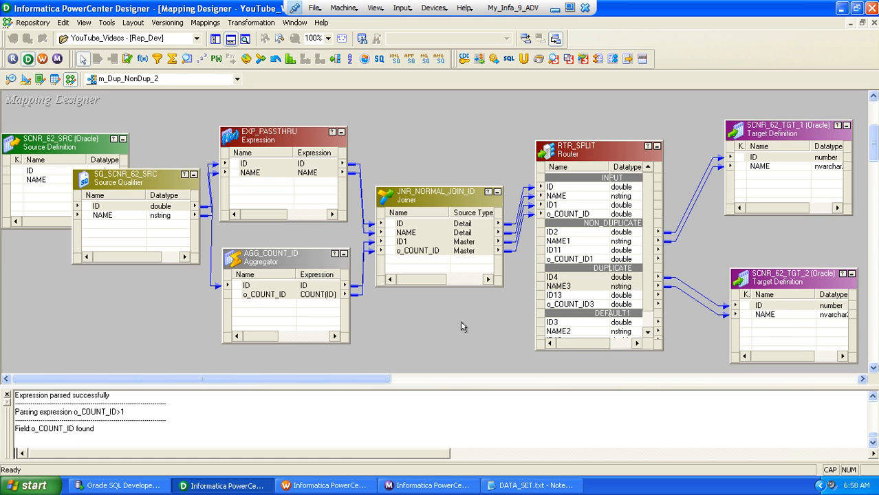
{"action": "key", "text": "ctrl+s"}
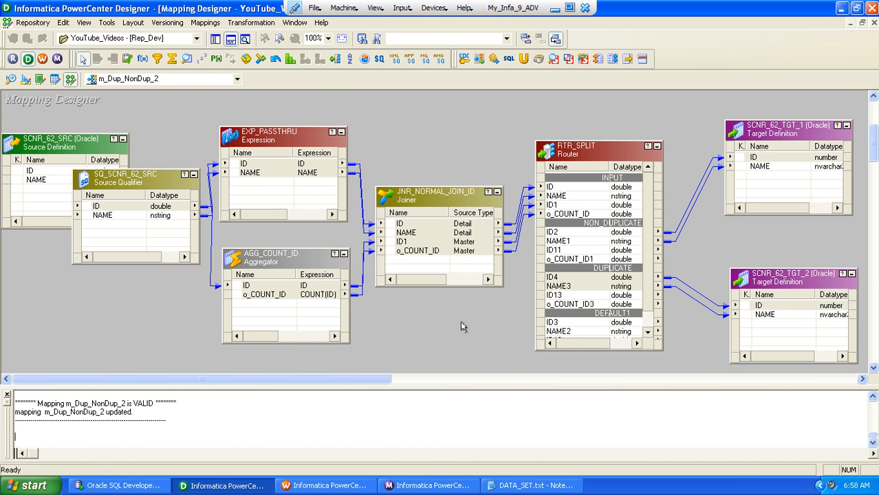
In Workflow Manager, create session task s_m_Dup_NonDup_2 for mapping m_Dup_NonDup_2 and place it below the existing session
{"action": "key", "text": "alt+m"}
{"action": "key", "text": "e"}
{"action": "key", "text": "Escape"}
{"action": "left_click", "coordinate": [323, 485]}
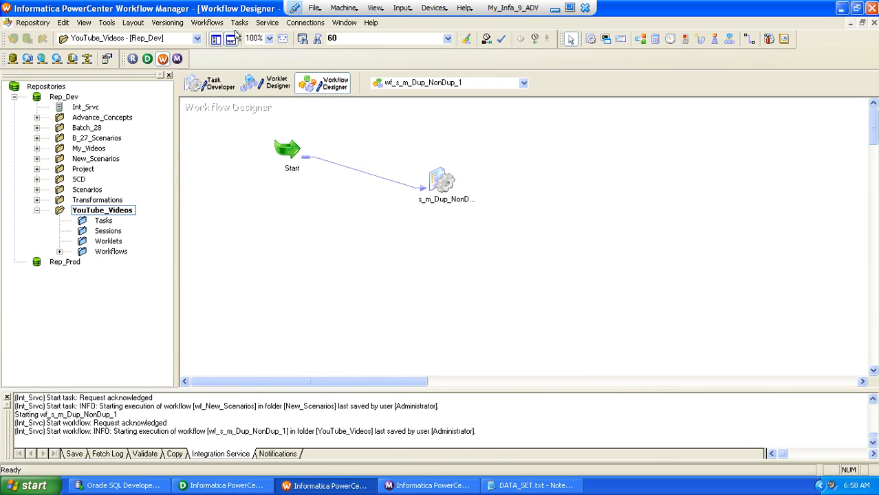
{"action": "left_click", "coordinate": [240, 22]}
{"action": "left_click", "coordinate": [253, 38]}
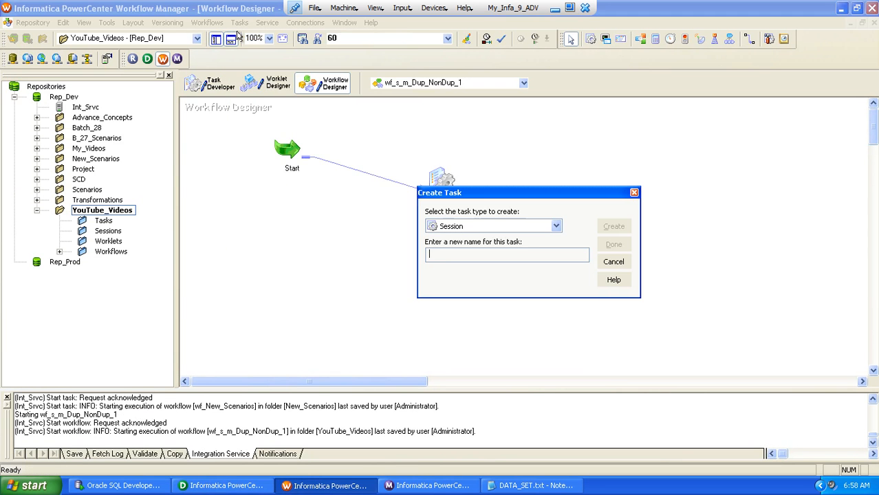
{"action": "type", "text": "s_m_Dup_NonDup_2"}
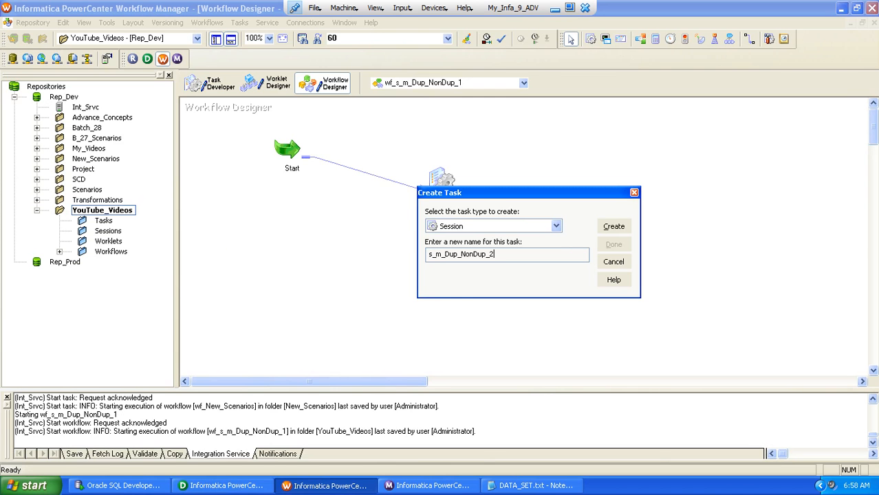
{"action": "key", "text": "Return"}
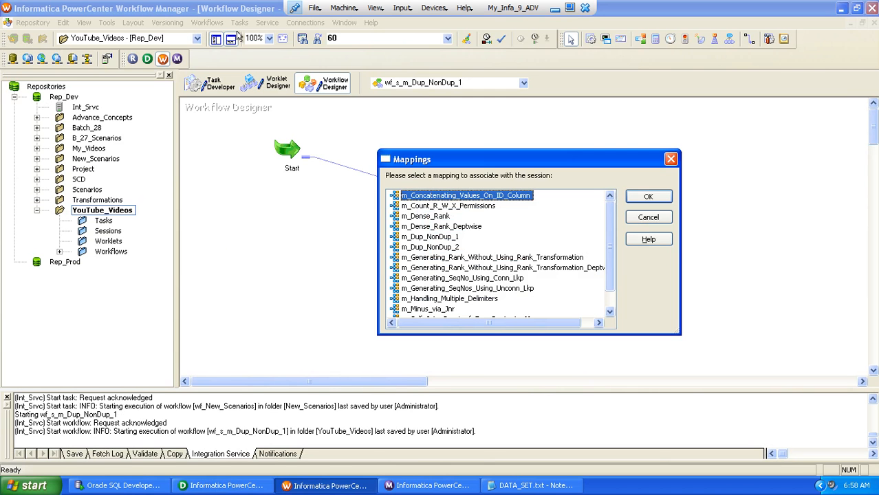
{"action": "double_click", "coordinate": [416, 247]}
{"action": "left_click", "coordinate": [613, 248]}
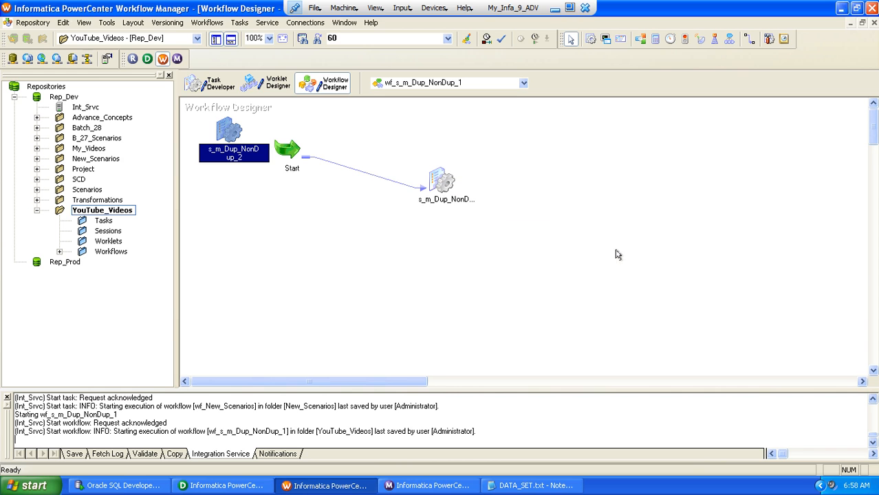
{"action": "left_click_drag", "start_coordinate": [227, 141], "coordinate": [358, 247]}
Edit session s_m_Dup_NonDup_2 and set the relational connection of SQ_SCNR_62_SRC to ABY_STG_RPD_SNTNDR
{"action": "double_click", "coordinate": [359, 243]}
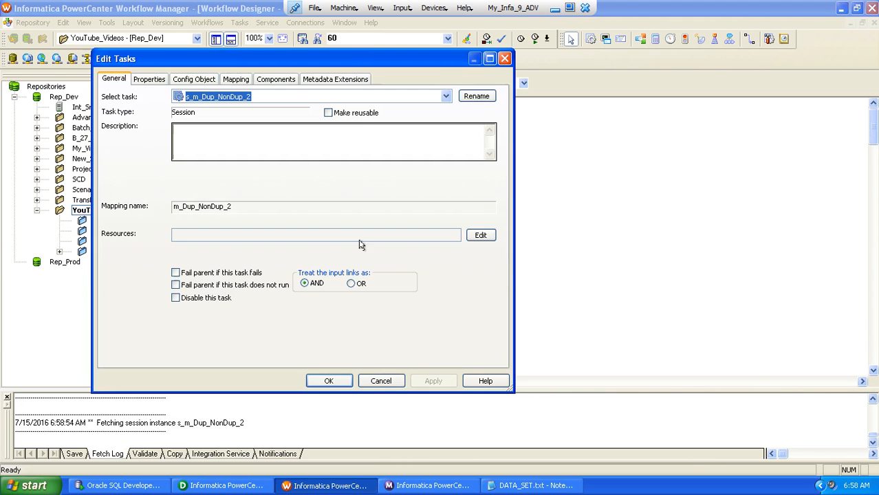
{"action": "left_click", "coordinate": [489, 59]}
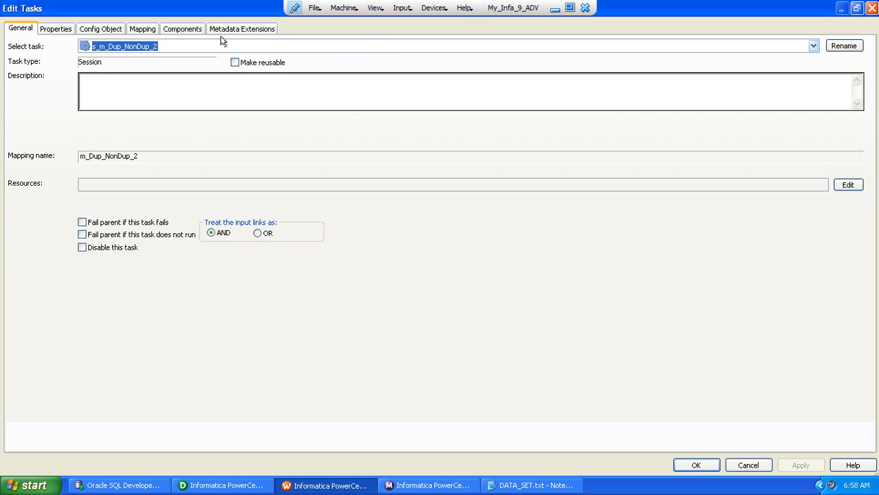
{"action": "left_click", "coordinate": [142, 29]}
{"action": "left_click", "coordinate": [77, 139]}
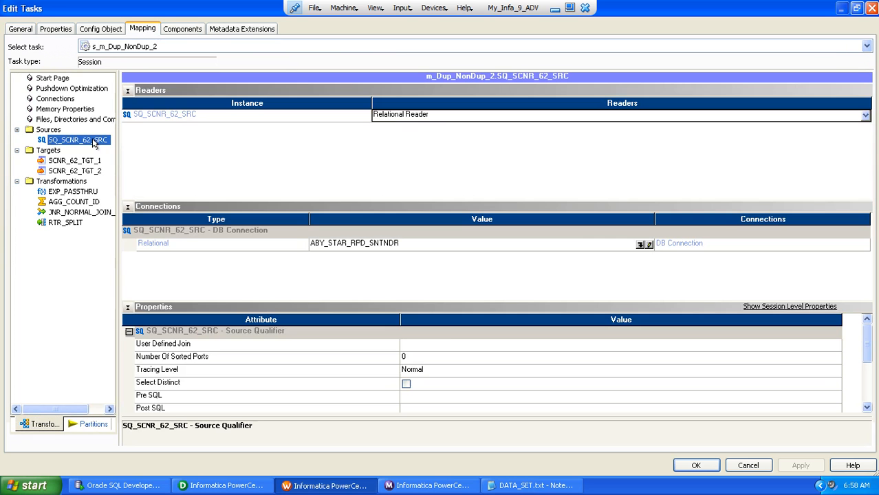
{"action": "left_click", "coordinate": [640, 245]}
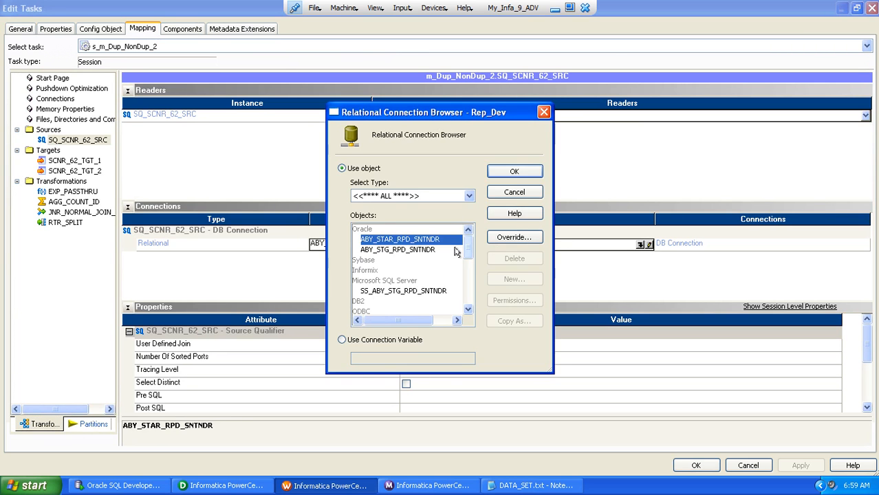
{"action": "double_click", "coordinate": [395, 251]}
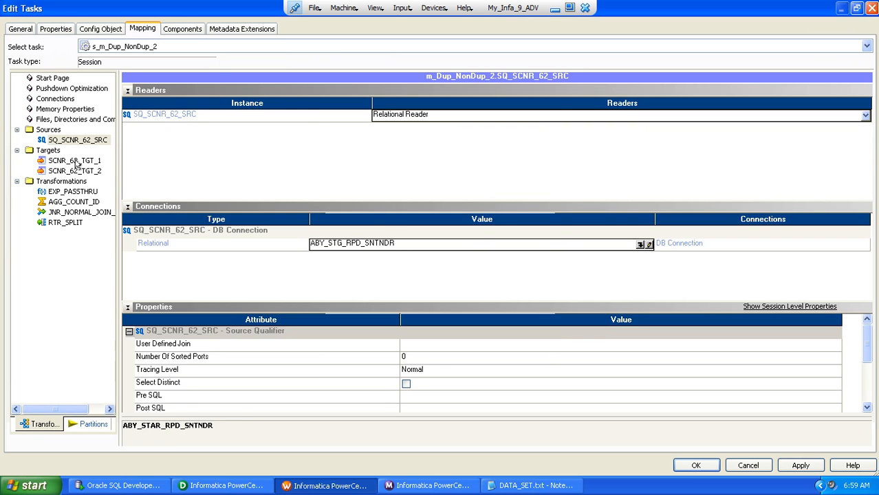
For SCNR_62_TGT_1, set the target load type to Normal, disable Update as Update and Delete, and enable truncating the target table
{"action": "left_click", "coordinate": [74, 160]}
{"action": "left_click", "coordinate": [128, 207]}
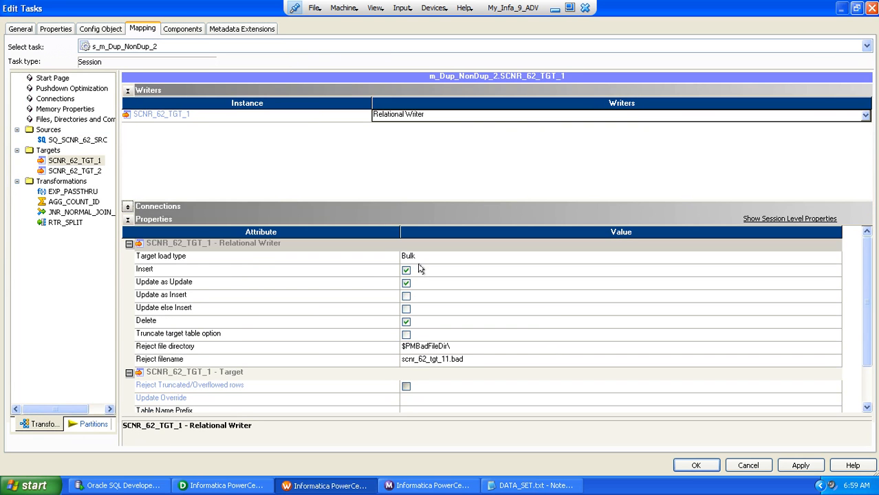
{"action": "left_click", "coordinate": [413, 256]}
{"action": "left_click", "coordinate": [420, 257]}
{"action": "left_click", "coordinate": [416, 268]}
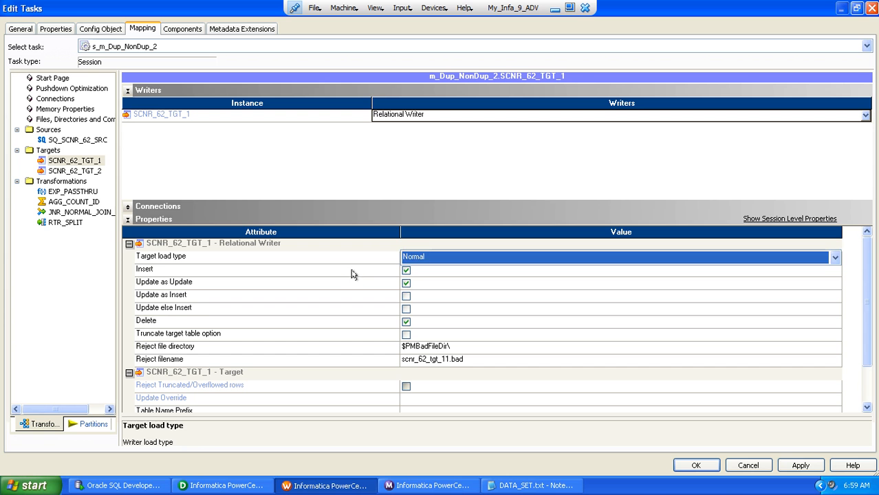
{"action": "left_click", "coordinate": [351, 273]}
{"action": "left_click", "coordinate": [403, 285]}
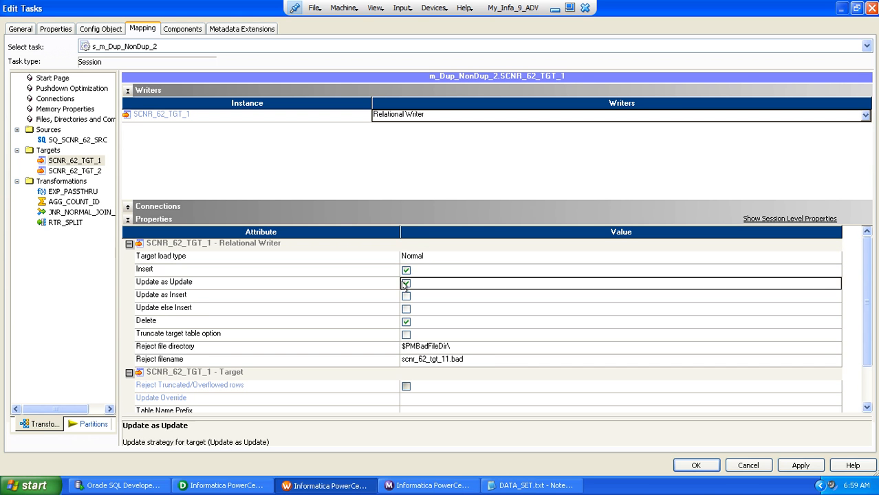
{"action": "left_click", "coordinate": [405, 325]}
{"action": "left_click", "coordinate": [405, 334]}
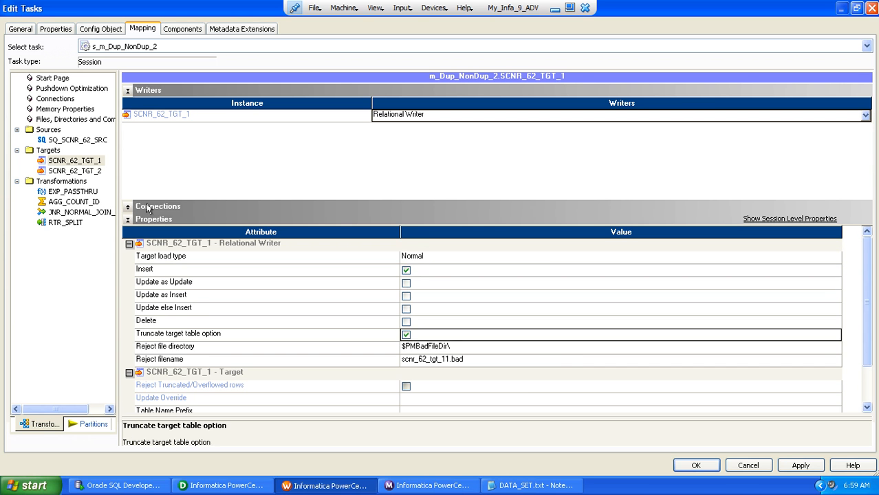
For SCNR_62_TGT_2, enable target truncation, disable Delete and Update as Update, set Normal load type, and accept the session edits
{"action": "left_click", "coordinate": [78, 170]}
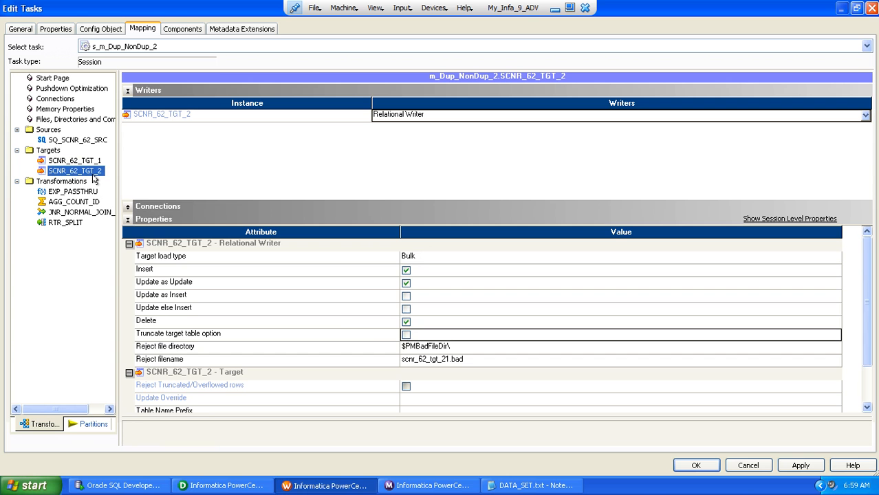
{"action": "left_click", "coordinate": [406, 335]}
{"action": "left_click", "coordinate": [406, 321]}
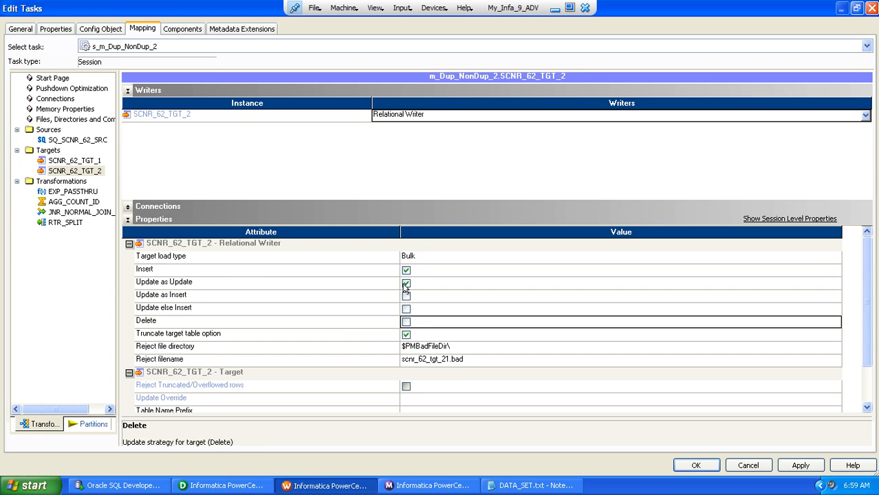
{"action": "left_click", "coordinate": [406, 283]}
{"action": "left_click", "coordinate": [421, 260]}
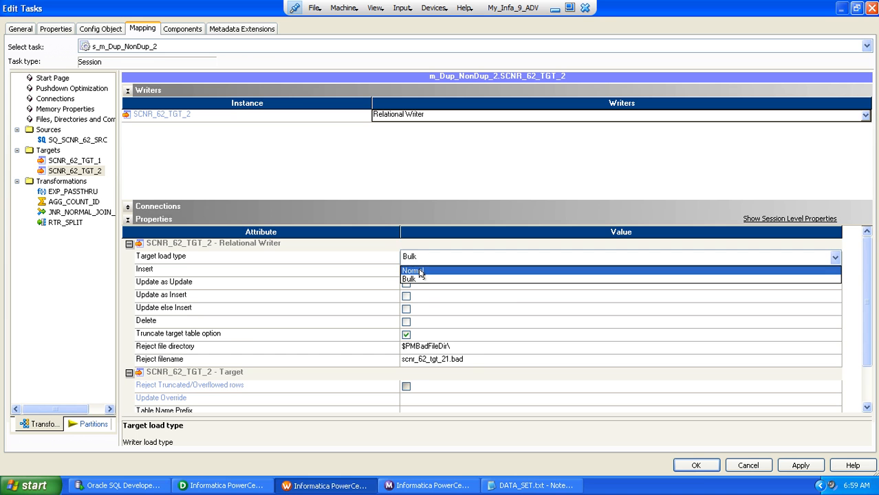
{"action": "left_click", "coordinate": [421, 271]}
{"action": "left_click", "coordinate": [696, 466]}
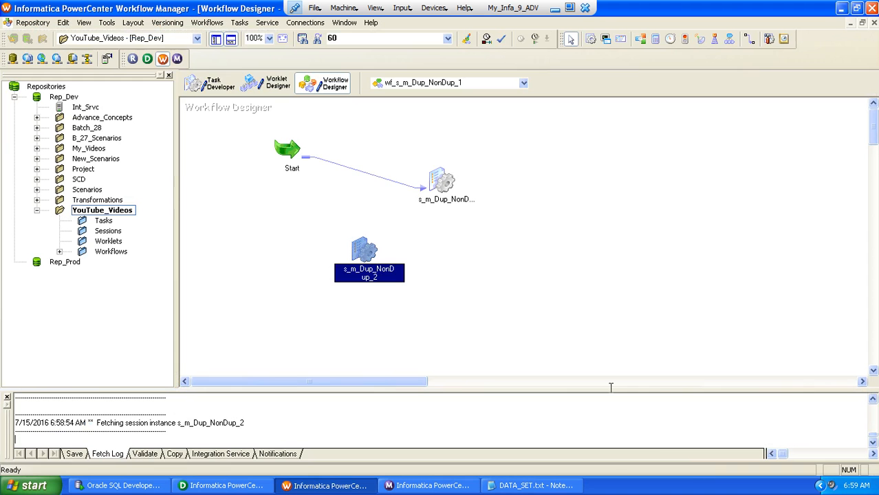
Save the workflow and start only the s_m_Dup_NonDup_2 session task
{"action": "key", "text": "ctrl+s"}
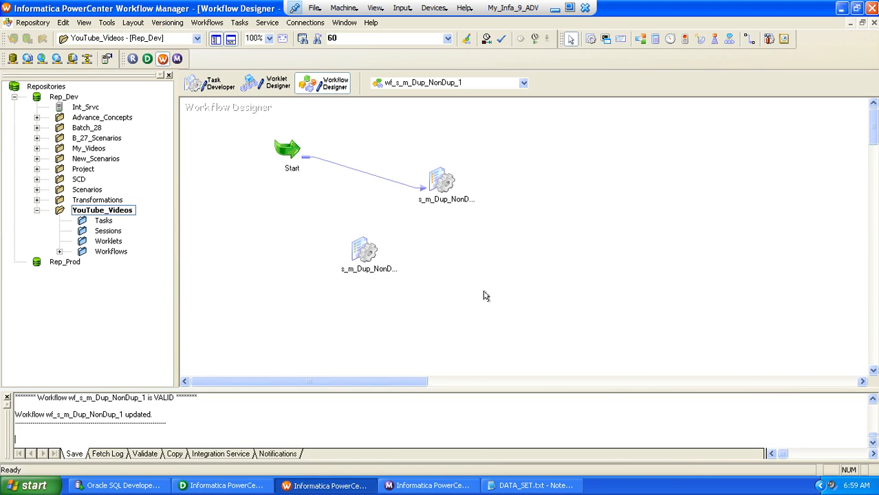
{"action": "left_click", "coordinate": [354, 246]}
{"action": "right_click", "coordinate": [355, 246]}
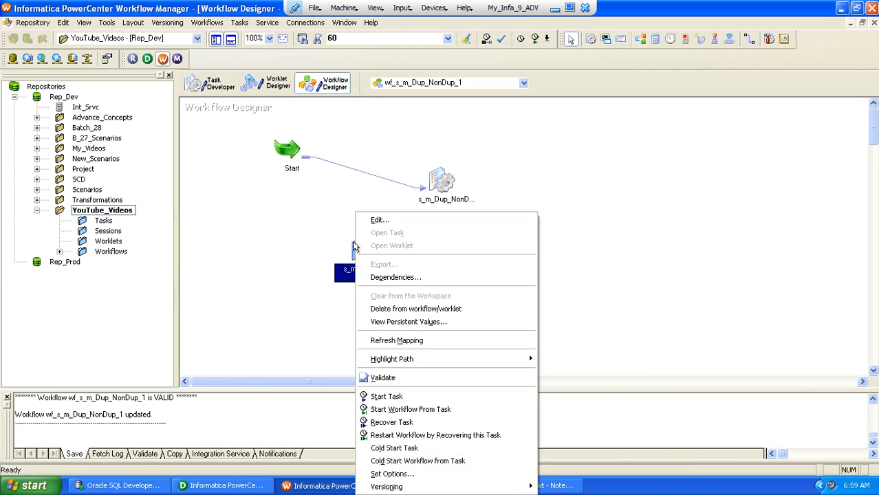
{"action": "left_click", "coordinate": [385, 396]}
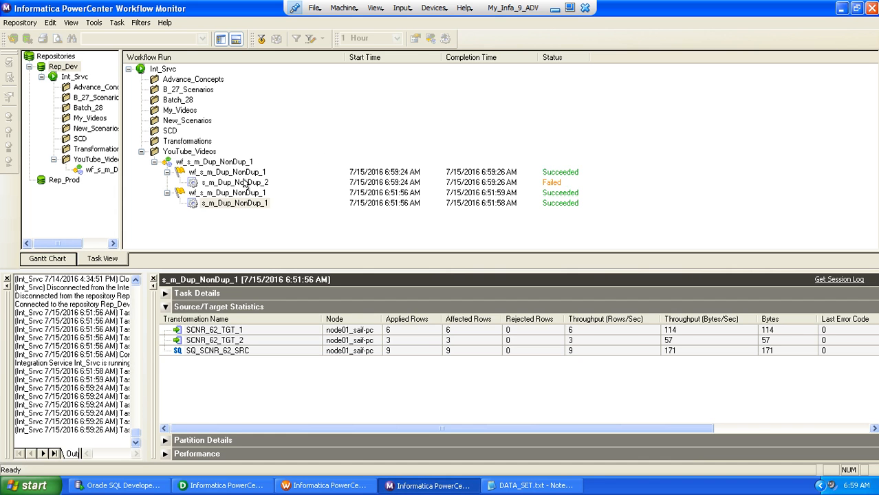
Check the failure information of the s_m_Dup_NonDup_2 run in Workflow Monitor and open its session log
{"action": "left_click", "coordinate": [244, 183]}
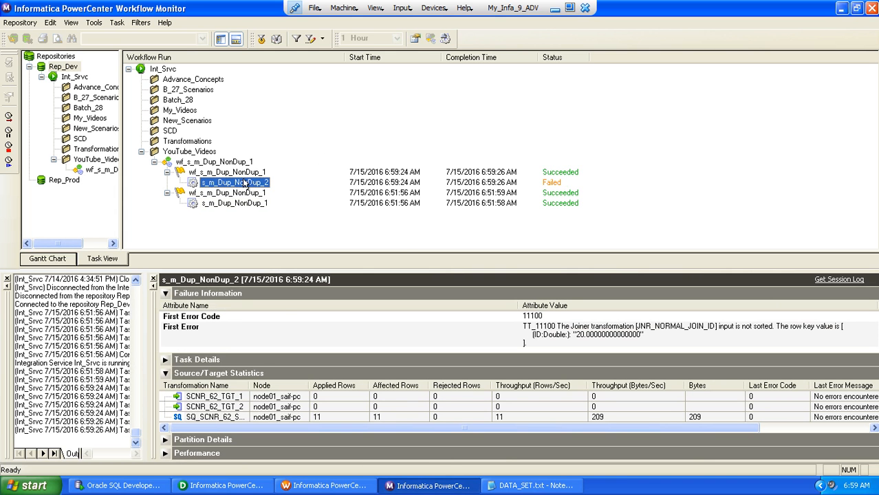
{"action": "right_click", "coordinate": [244, 183]}
{"action": "left_click", "coordinate": [272, 298]}
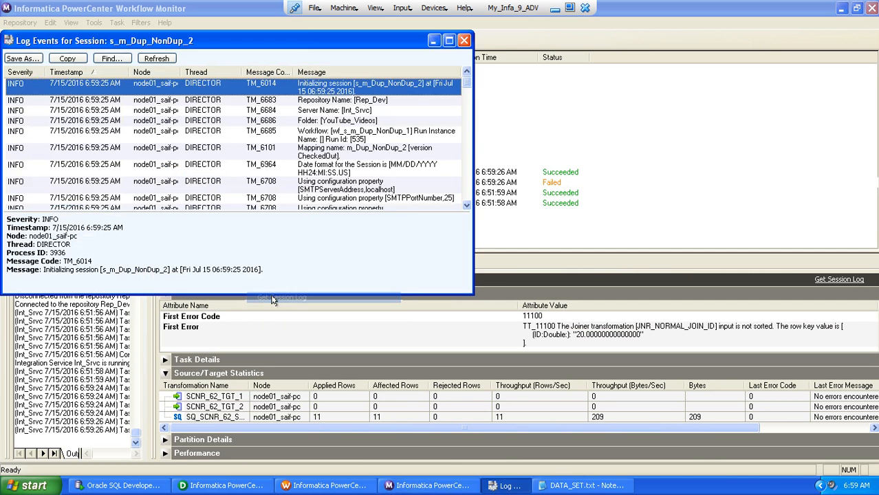
Examine the ERROR entry about JNR_NORMAL_JOIN_ID in the session log of s_m_Dup_NonDup_2 and close the log
{"action": "left_click", "coordinate": [449, 42]}
{"action": "scroll", "coordinate": [372, 275], "scroll_direction": "down", "scroll_amount": 12}
{"action": "left_click", "coordinate": [372, 340]}
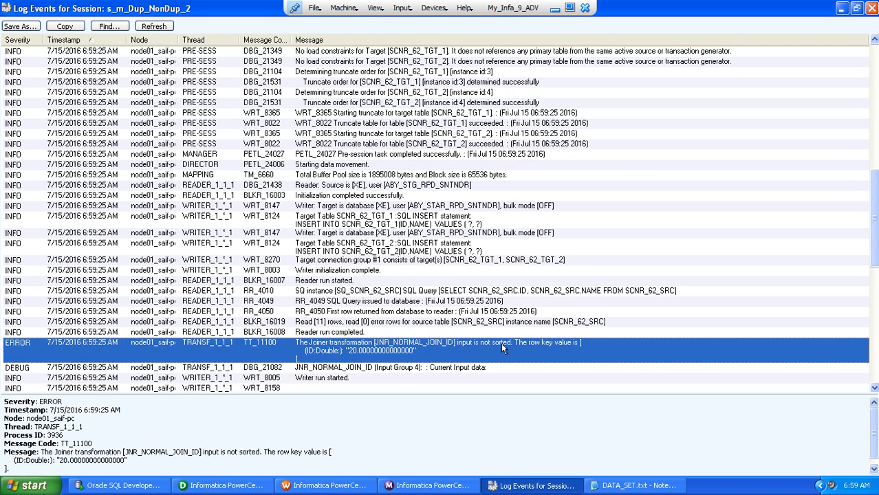
{"action": "left_click", "coordinate": [870, 10]}
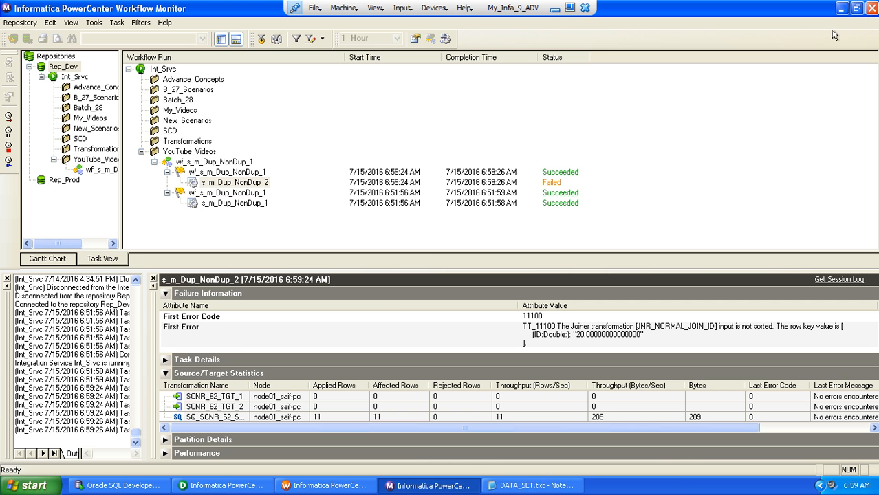
Switch to PowerCenter Designer and move JNR_NORMAL_JOIN_ID and EXP_PASSTHRU farther from the source qualifier in m_Dup_NonDup_2
{"action": "left_click", "coordinate": [231, 486]}
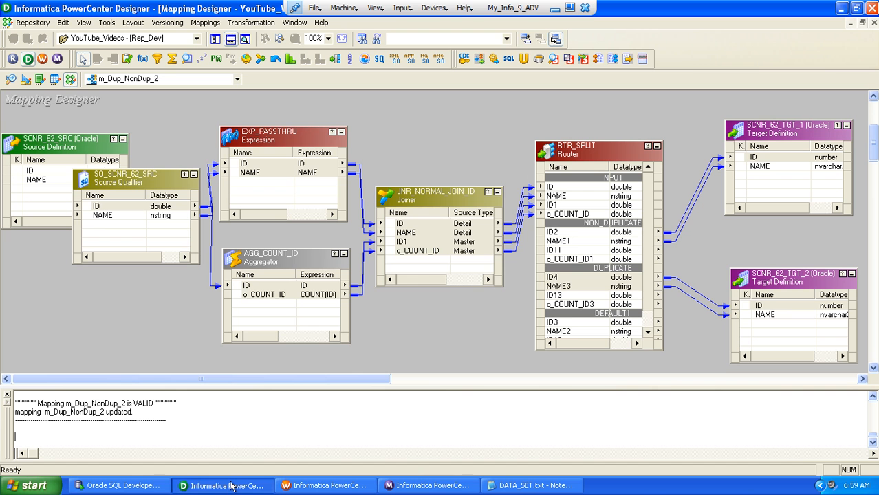
{"action": "left_click", "coordinate": [414, 207]}
{"action": "left_click_drag", "start_coordinate": [414, 206], "coordinate": [462, 207]}
{"action": "left_click_drag", "start_coordinate": [275, 138], "coordinate": [345, 140]}
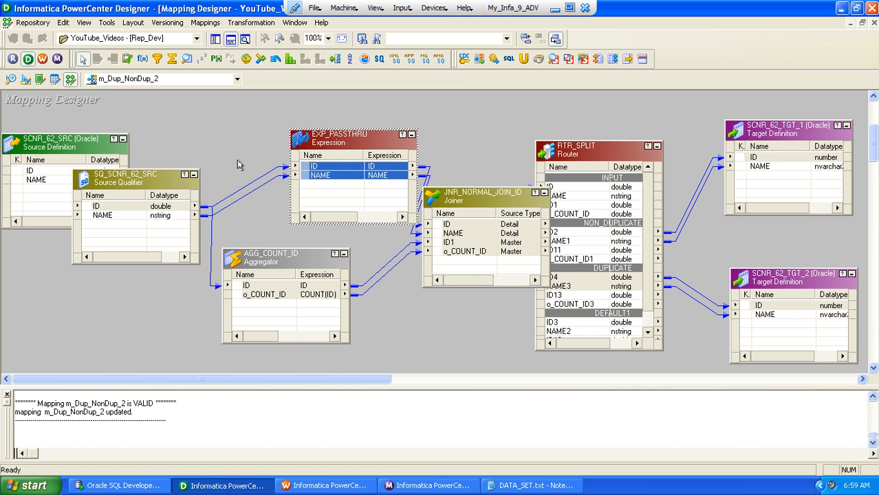
Delete the ID and NAME links between SQ_SCNR_62_SRC and EXP_PASSTHRU and link both ports again
{"action": "left_click", "coordinate": [248, 187]}
{"action": "key", "text": "Delete"}
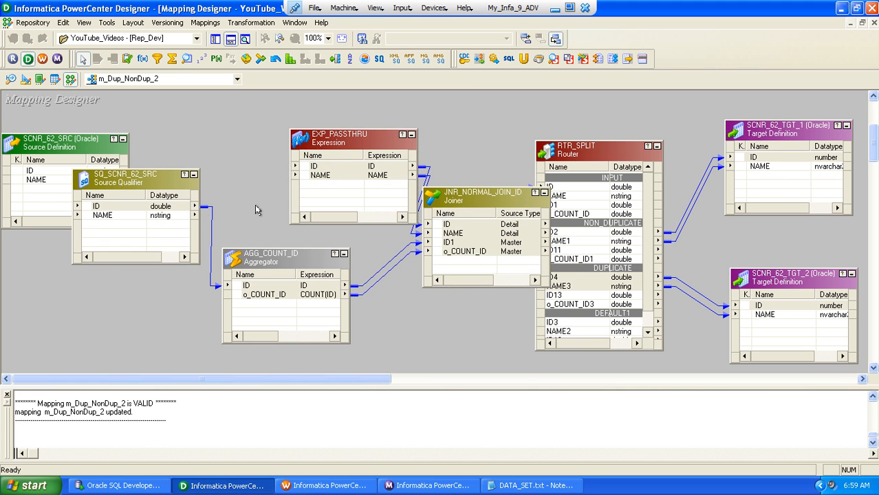
{"action": "right_click", "coordinate": [106, 208]}
{"action": "left_click", "coordinate": [124, 214]}
{"action": "left_click_drag", "start_coordinate": [91, 209], "coordinate": [309, 178]}
Generate the default SQL query in the Sql Query property of the SQ_SCNR_62_SRC source qualifier
{"action": "double_click", "coordinate": [163, 182]}
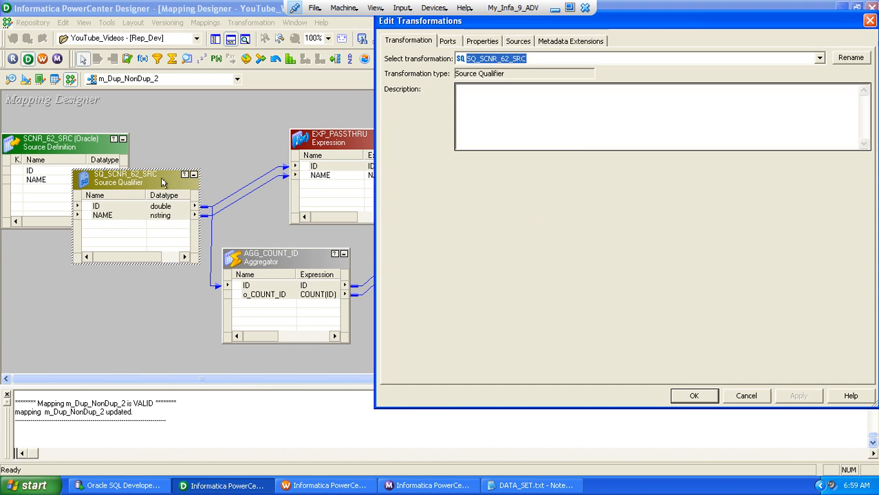
{"action": "left_click", "coordinate": [492, 42]}
{"action": "left_click", "coordinate": [854, 96]}
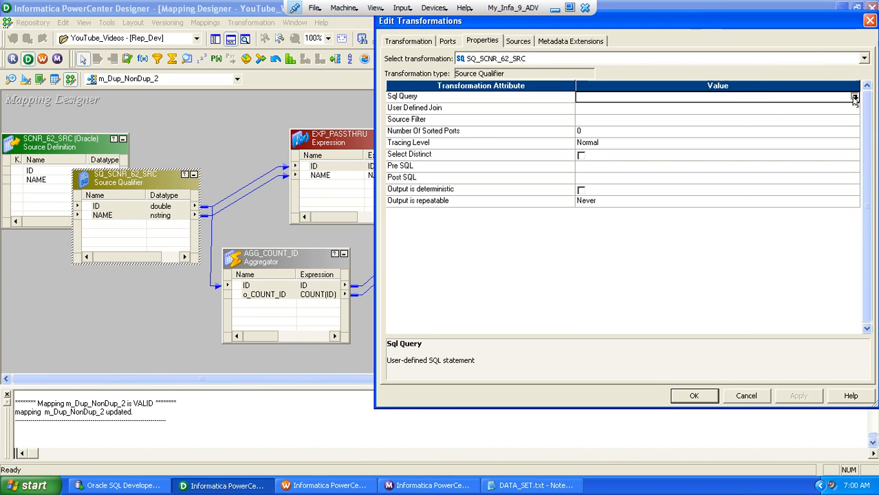
{"action": "left_click", "coordinate": [725, 351]}
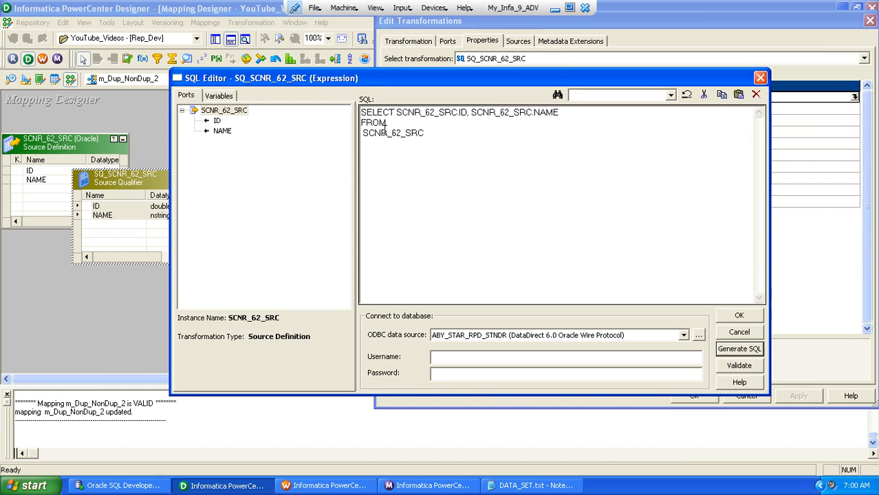
Add ORDER BY SCNR_62_SRC.ID to the end of the source qualifier query and accept the transformation changes
{"action": "left_click", "coordinate": [364, 131]}
{"action": "key", "text": "BackSpace"}
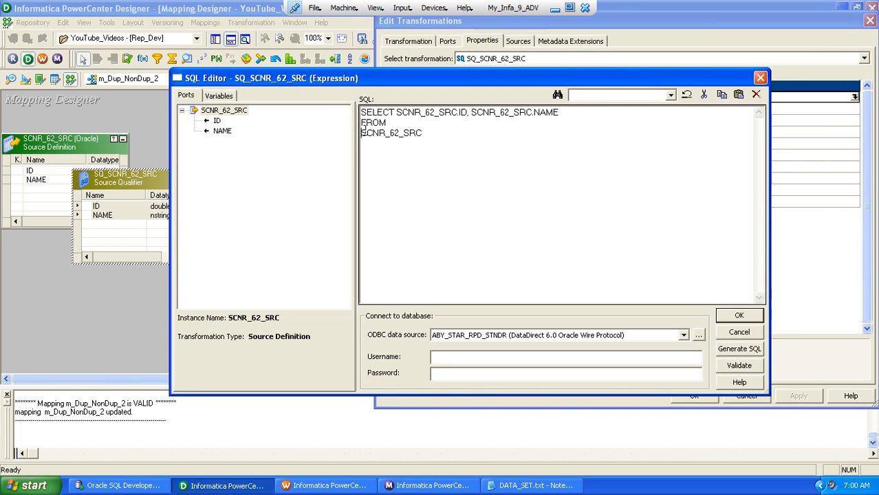
{"action": "type", "text": "ORDER BY"}
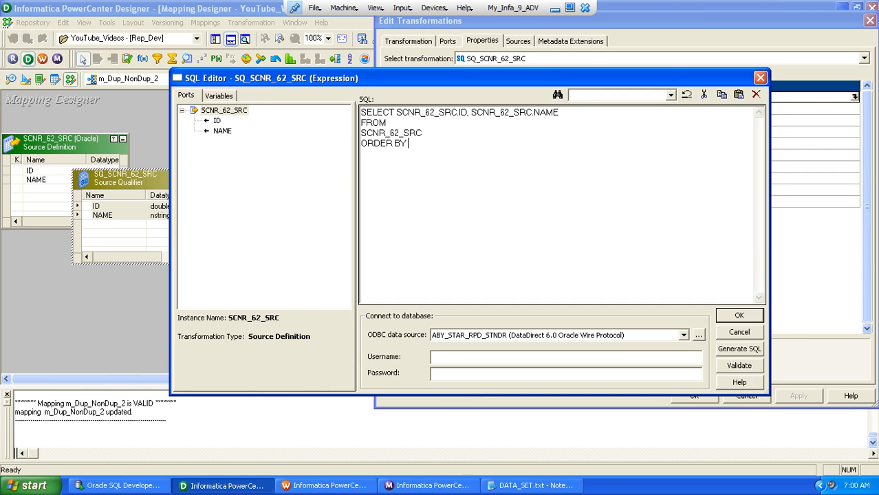
{"action": "double_click", "coordinate": [217, 120]}
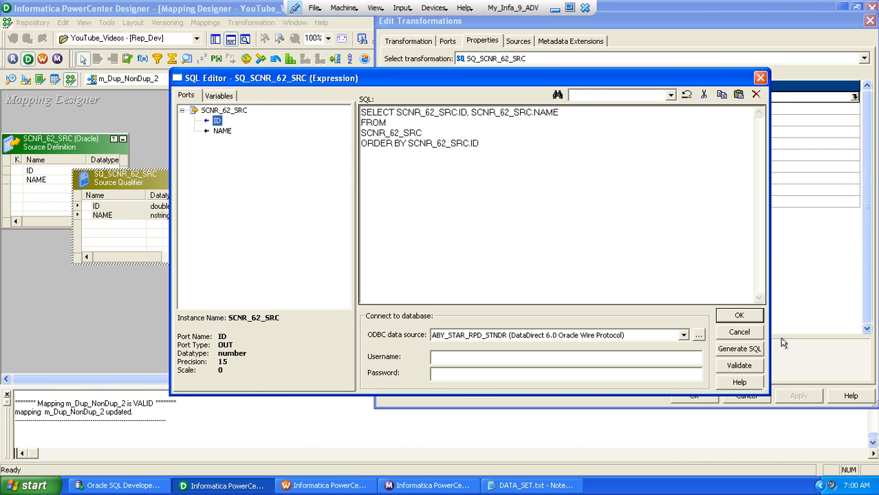
{"action": "left_click", "coordinate": [727, 317]}
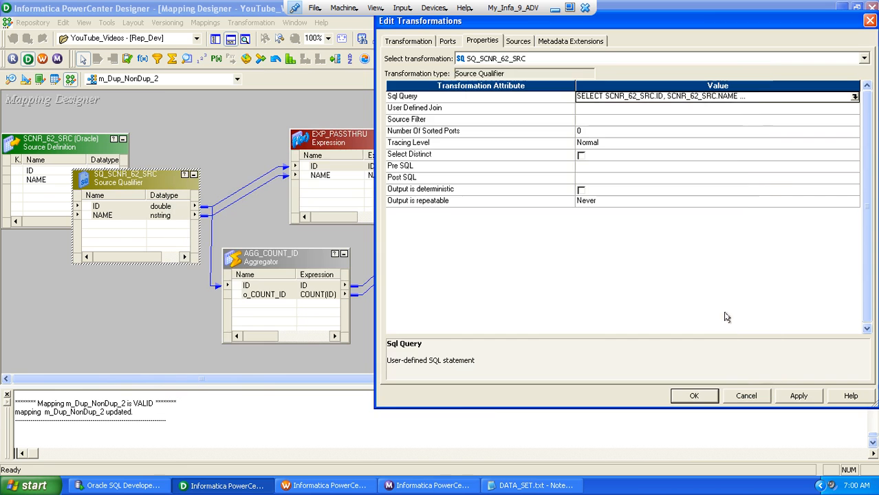
{"action": "left_click", "coordinate": [694, 395]}
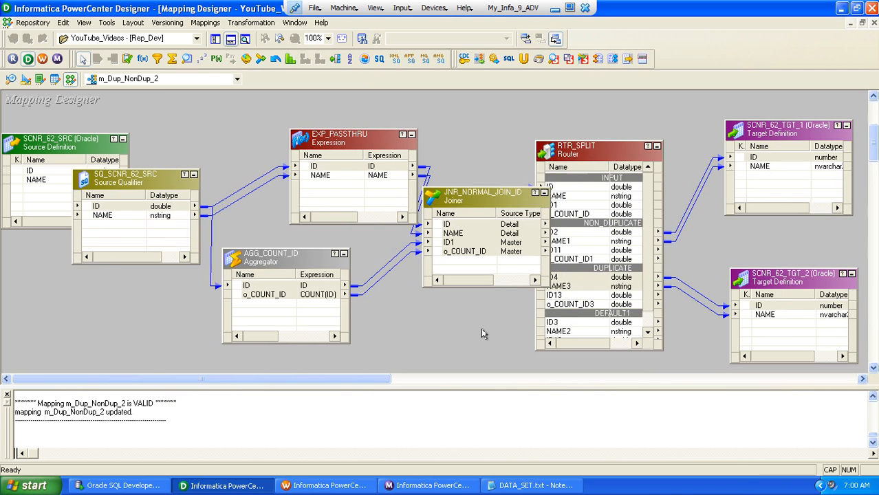
Rearrange EXP_PASSTHRU, JNR_NORMAL_JOIN_ID and RTR_SPLIT in the mapping so that they no longer overlap
{"action": "left_click_drag", "start_coordinate": [334, 139], "coordinate": [275, 140]}
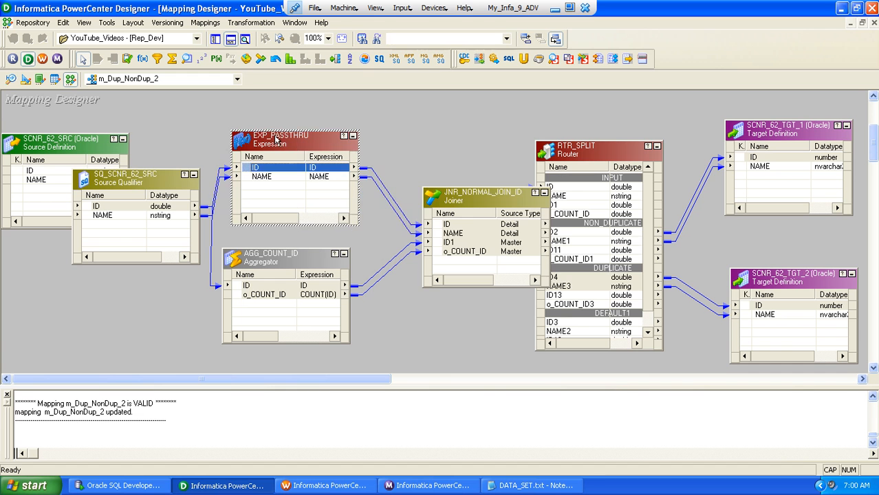
{"action": "left_click_drag", "start_coordinate": [449, 197], "coordinate": [414, 193]}
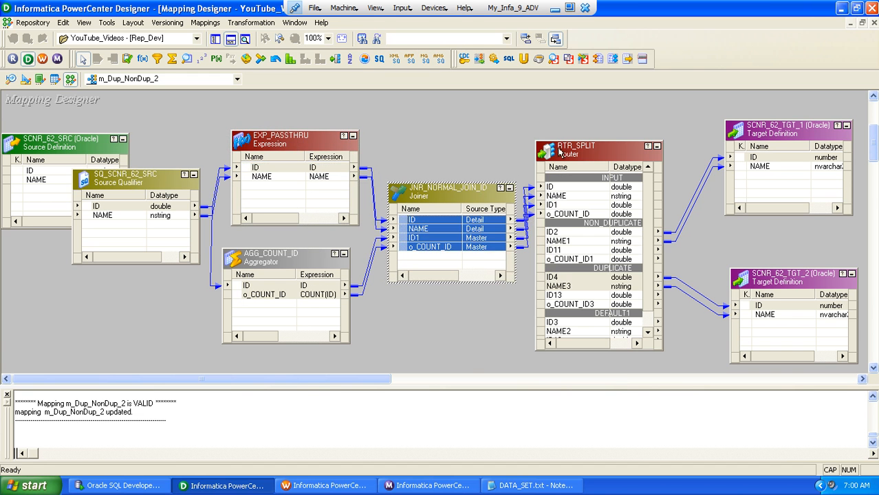
{"action": "left_click_drag", "start_coordinate": [558, 152], "coordinate": [570, 152]}
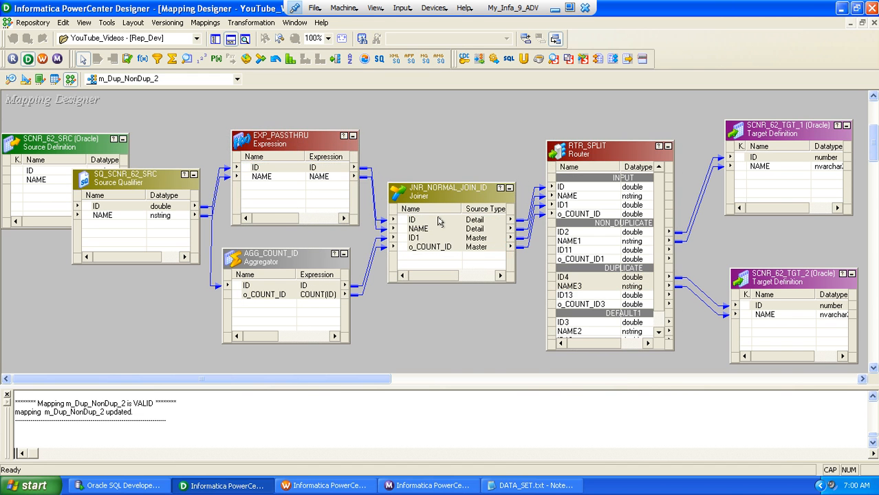
Switch to Workflow Manager, refresh the mapping of the s_m_Dup_NonDup_2 session and save the workflow
{"action": "left_click", "coordinate": [329, 485]}
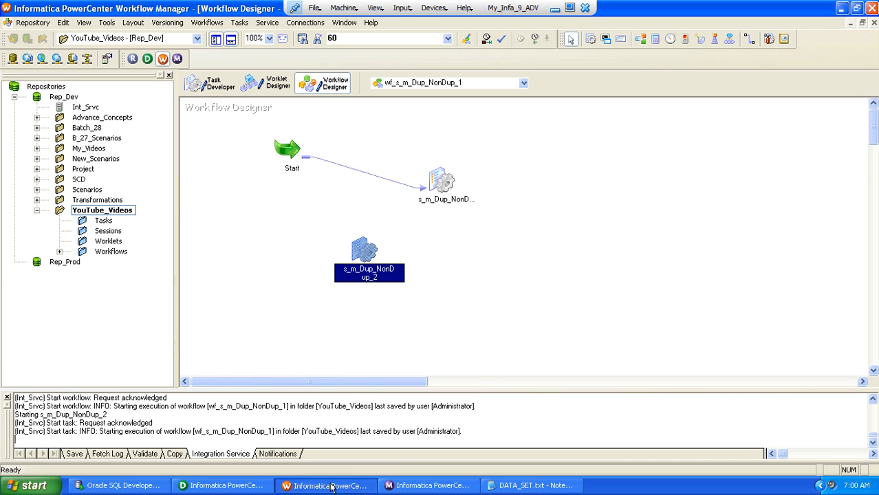
{"action": "right_click", "coordinate": [359, 249]}
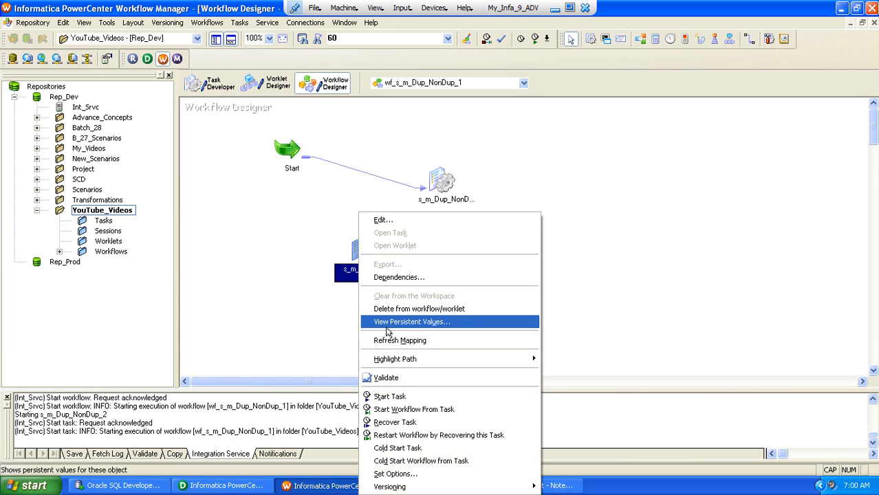
{"action": "left_click", "coordinate": [388, 340]}
{"action": "key", "text": "ctrl+s"}
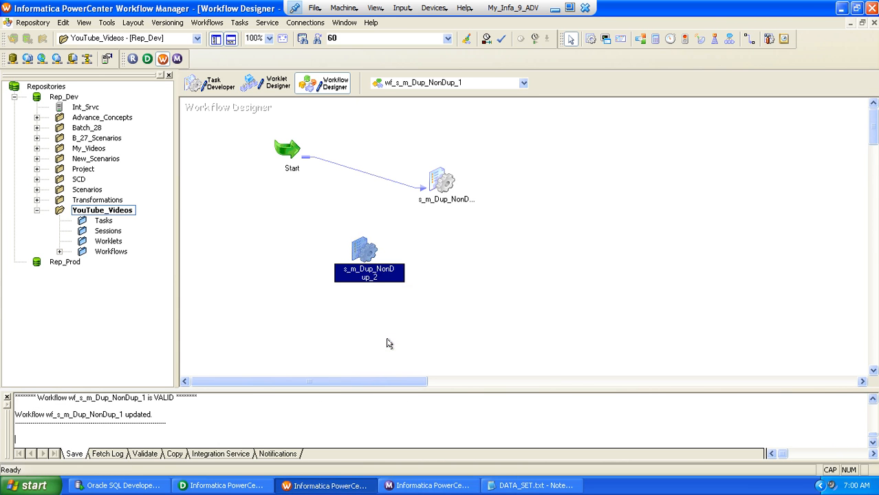
Start only the s_m_Dup_NonDup_2 session task and show its run in Workflow Monitor with the older runs collapsed
{"action": "right_click", "coordinate": [360, 248]}
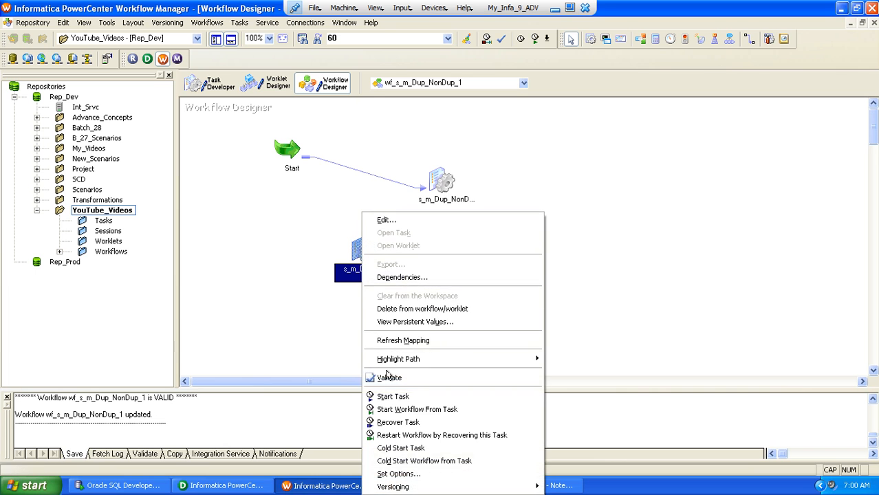
{"action": "left_click", "coordinate": [390, 397]}
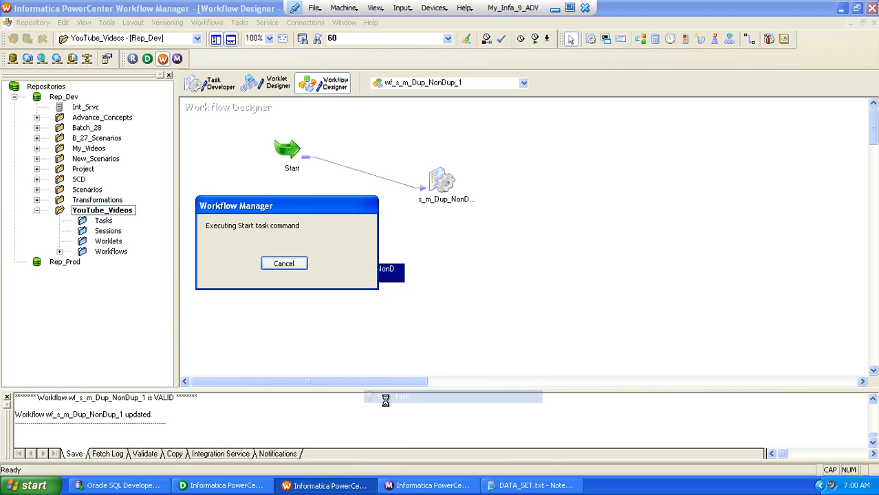
{"action": "left_click", "coordinate": [416, 485]}
{"action": "left_click", "coordinate": [167, 195]}
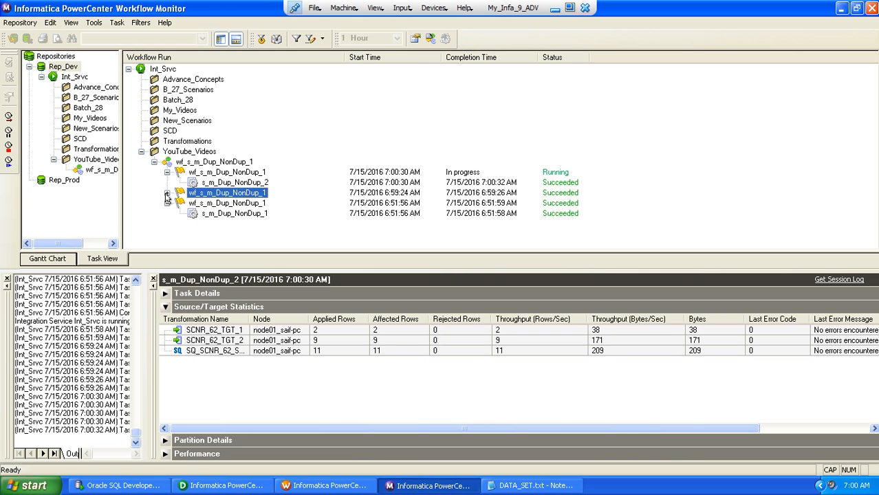
{"action": "left_click", "coordinate": [167, 205]}
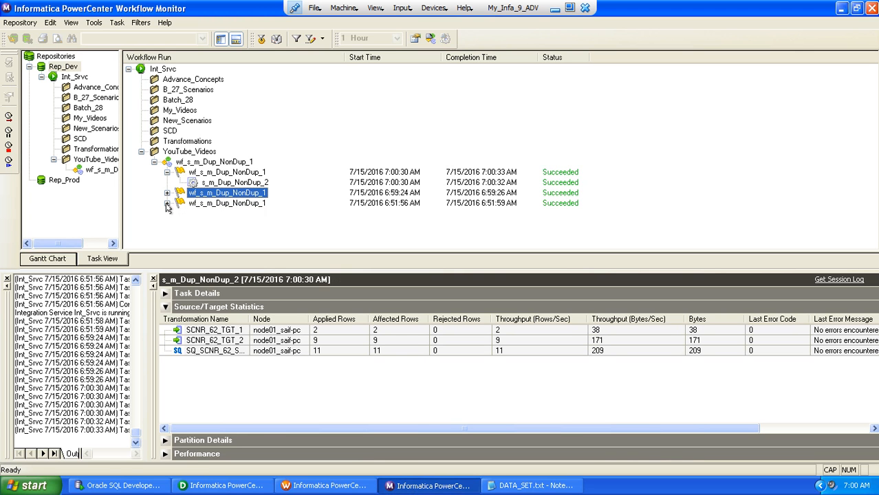
Review the source and target statistics of the new s_m_Dup_NonDup_2 run for SQ_SCNR_62_SRC, SCNR_62_TGT_1 and SCNR_62_TGT_2
{"action": "left_click", "coordinate": [224, 183]}
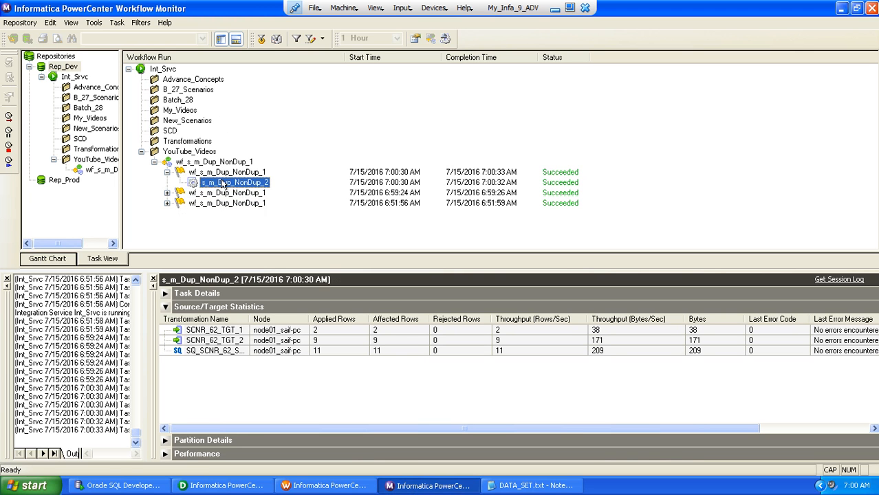
{"action": "left_click", "coordinate": [226, 350]}
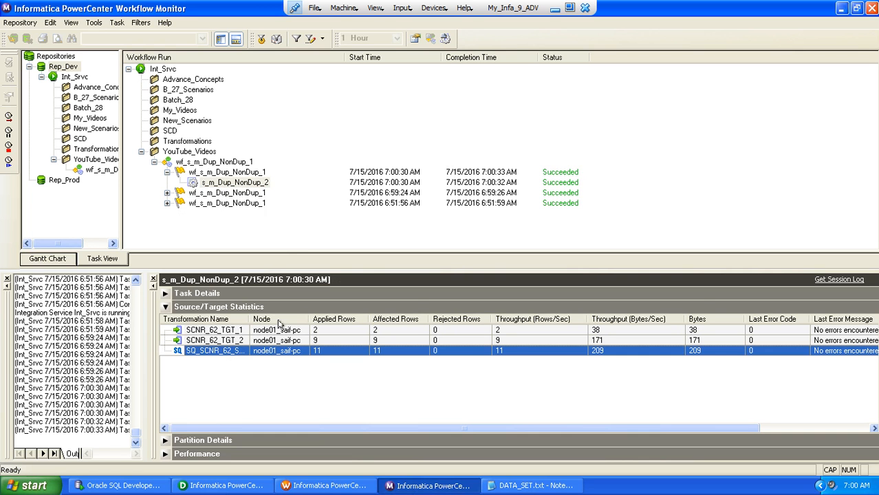
{"action": "left_click_drag", "start_coordinate": [249, 320], "coordinate": [272, 319]}
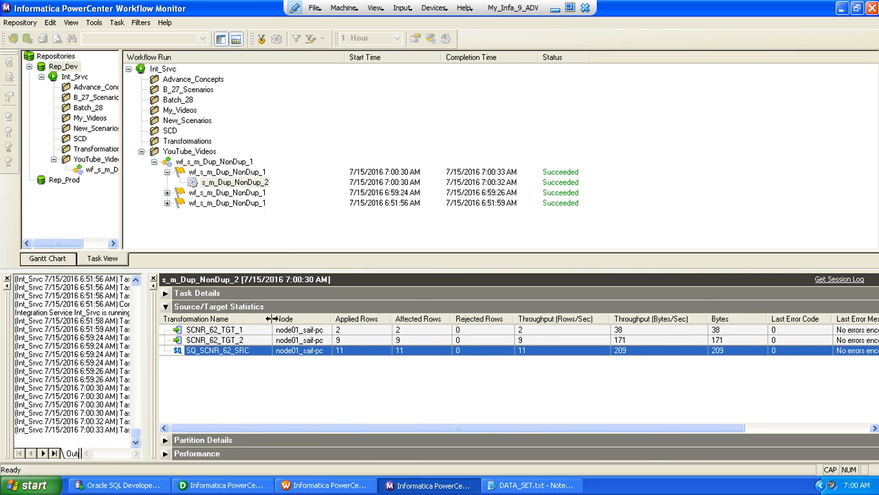
{"action": "left_click", "coordinate": [251, 330]}
{"action": "left_click", "coordinate": [245, 341]}
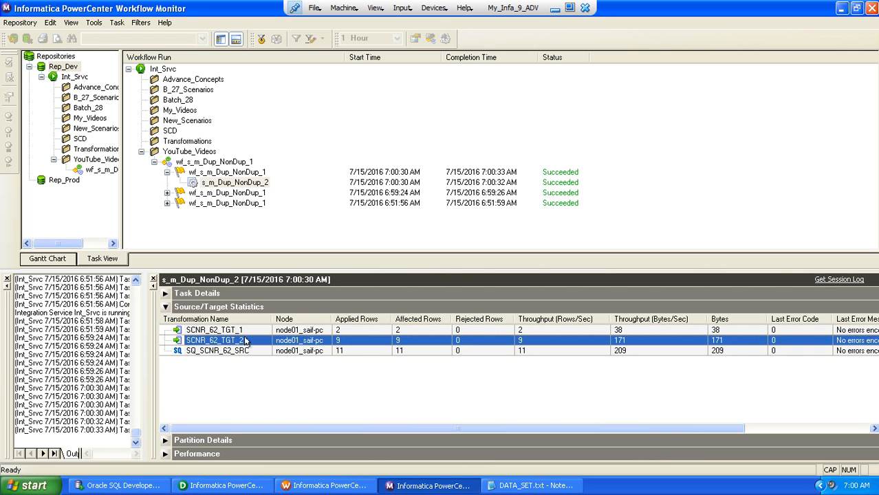
Switch to Oracle SQL Developer and run the SCNR_62_SRC query on the ABY_STG_RPD_SNTNDR connection
{"action": "left_click", "coordinate": [118, 487]}
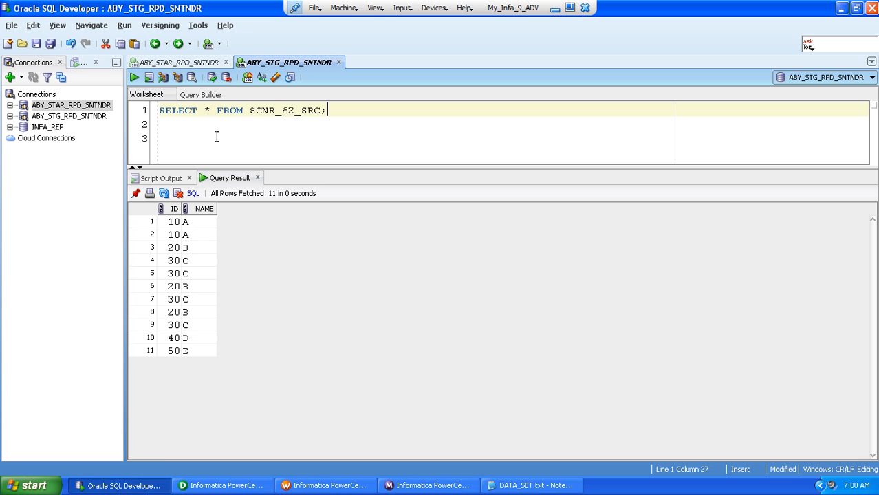
{"action": "left_click", "coordinate": [134, 77]}
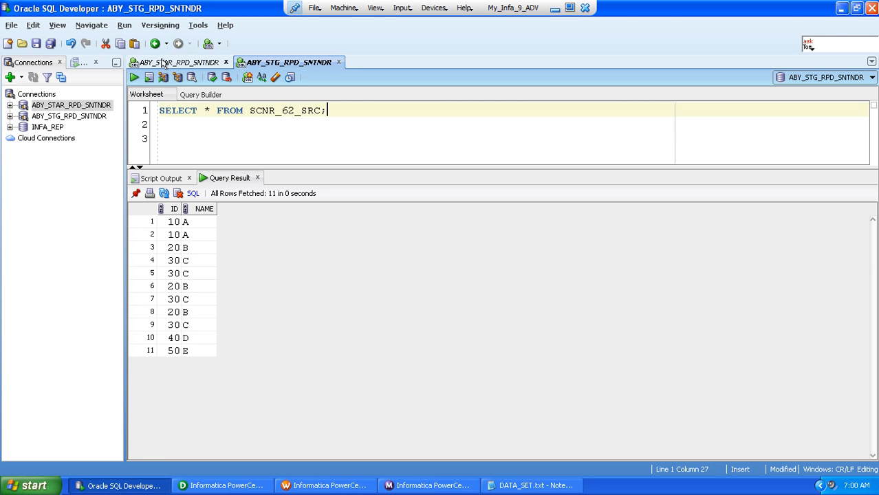
Query the target tables SCNR_62_TGT_1 and SCNR_62_TGT_2 on the ABY_STAR_RPD_SNTNDR connection to check the loaded rows
{"action": "left_click", "coordinate": [165, 63]}
{"action": "left_click", "coordinate": [238, 110]}
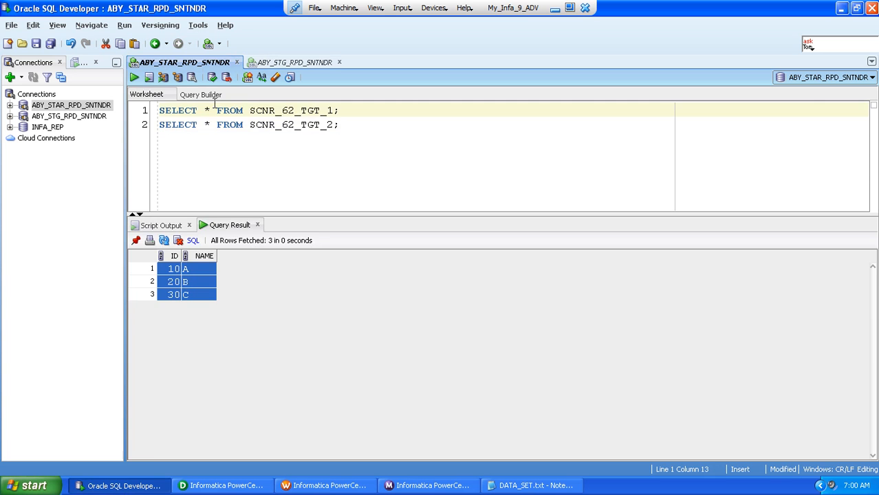
{"action": "left_click", "coordinate": [134, 77]}
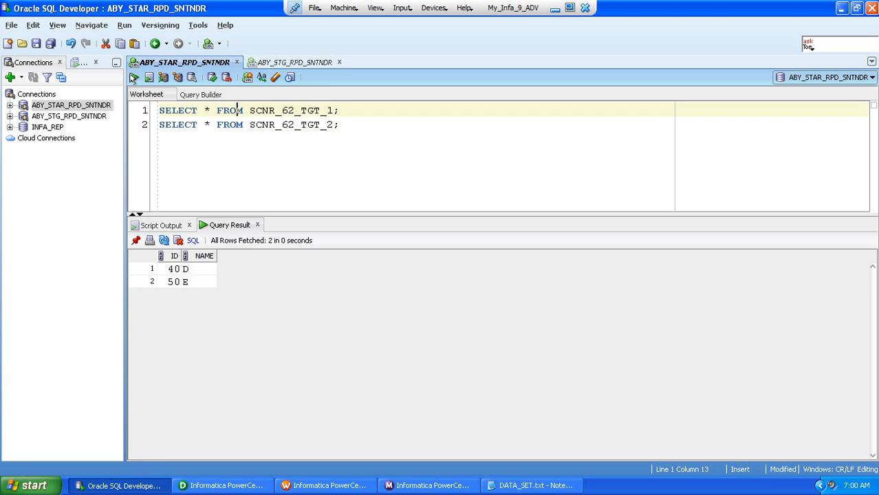
{"action": "left_click", "coordinate": [165, 269]}
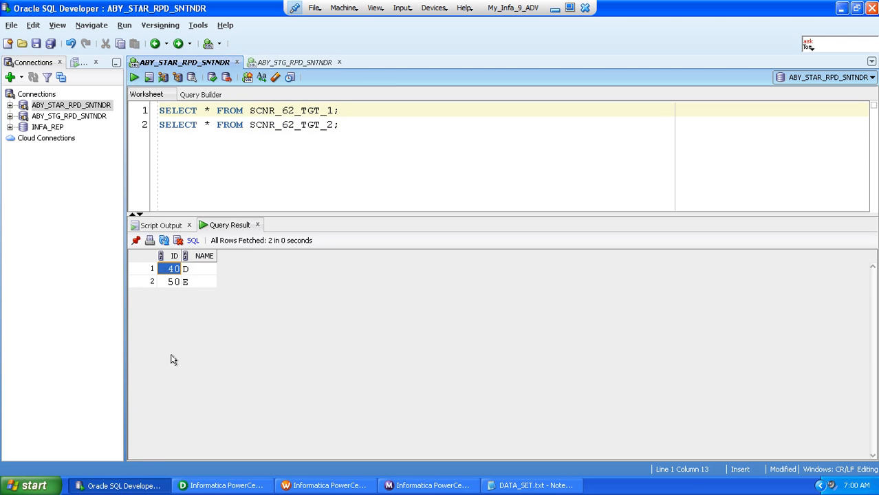
{"action": "key", "text": "ctrl+a"}
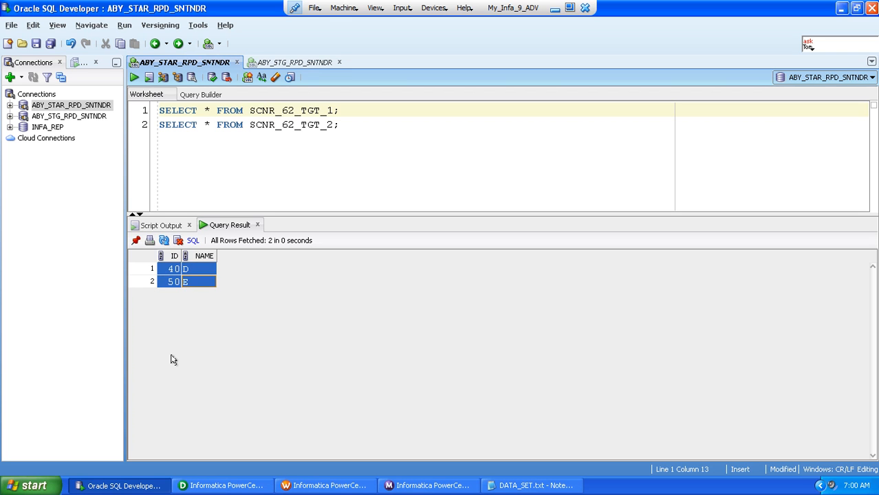
{"action": "left_click", "coordinate": [241, 126]}
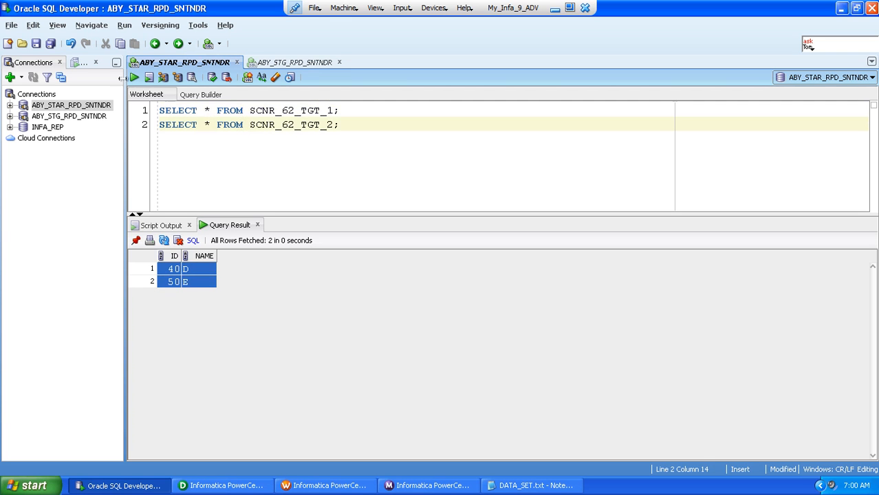
{"action": "left_click", "coordinate": [134, 77]}
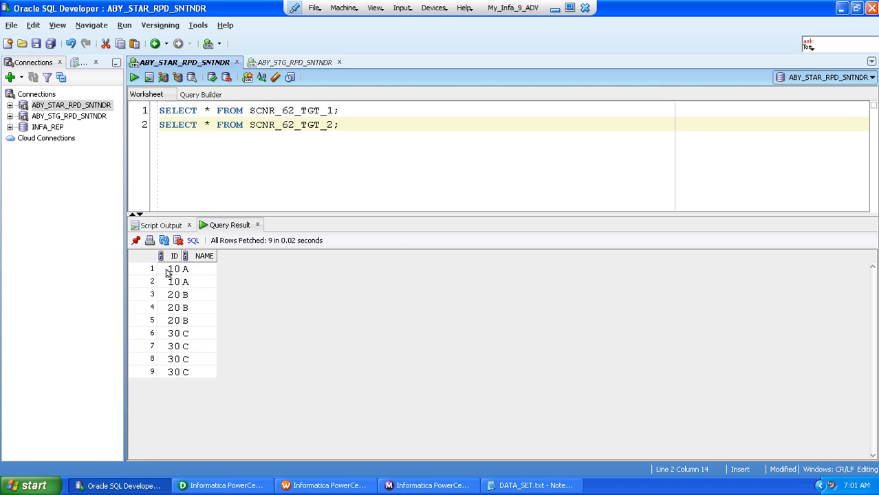
Select all ID and NAME rows in the target table's query result to review the loaded duplicate records
{"action": "left_click", "coordinate": [168, 269]}
{"action": "key", "text": "shift+Right"}
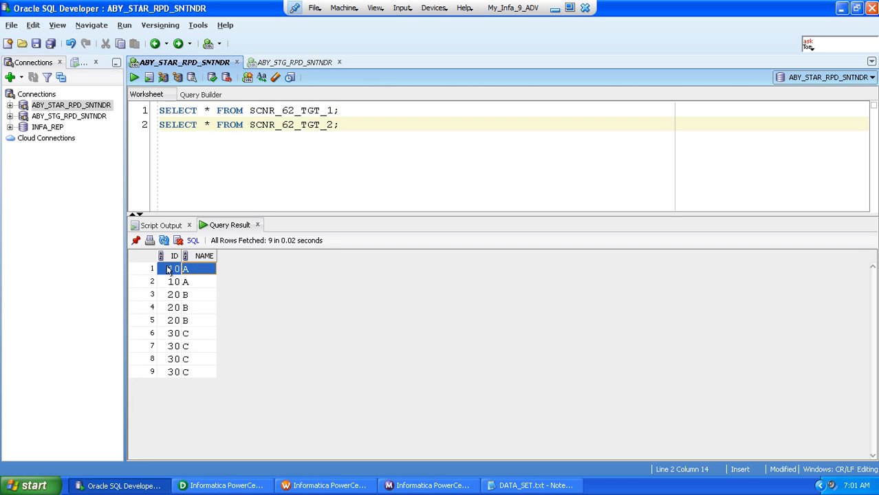
{"action": "key", "text": "shift+Down"}
{"action": "key", "text": "shift+Down"}
{"action": "key", "text": "shift+Down"}
{"action": "key", "text": "shift+Down"}
{"action": "key", "text": "shift+Down"}
{"action": "key", "text": "shift+Down"}
{"action": "key", "text": "shift+Down"}
{"action": "key", "text": "shift+Down"}
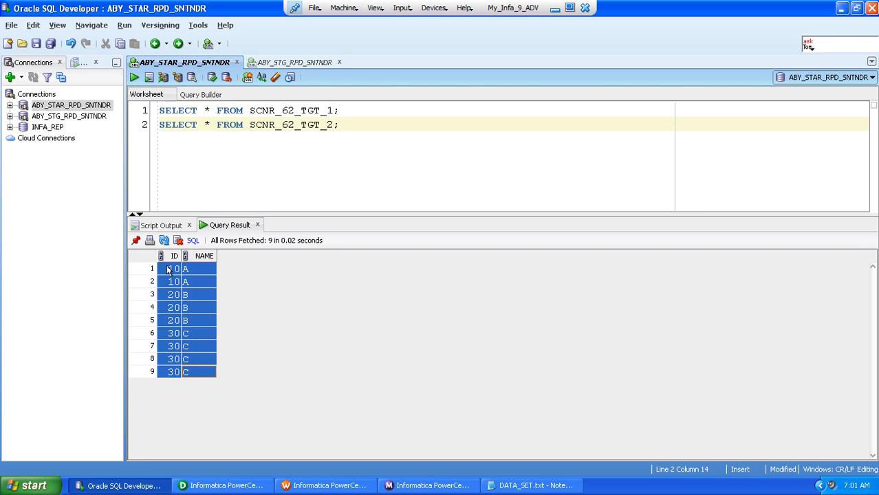
Switch to DATA_SET.txt in Notepad and compare the loaded rows with the expected Non-Duplicate and Duplicate record lists
{"action": "left_click", "coordinate": [500, 485]}
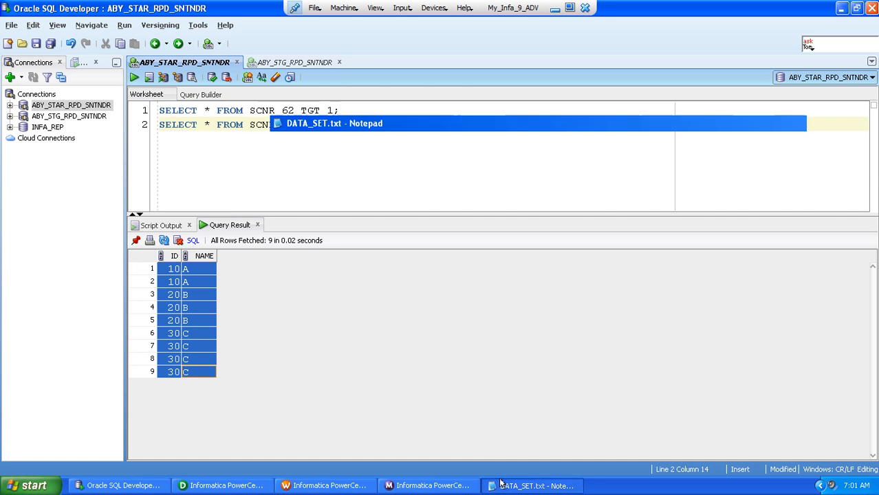
{"action": "left_click", "coordinate": [298, 349]}
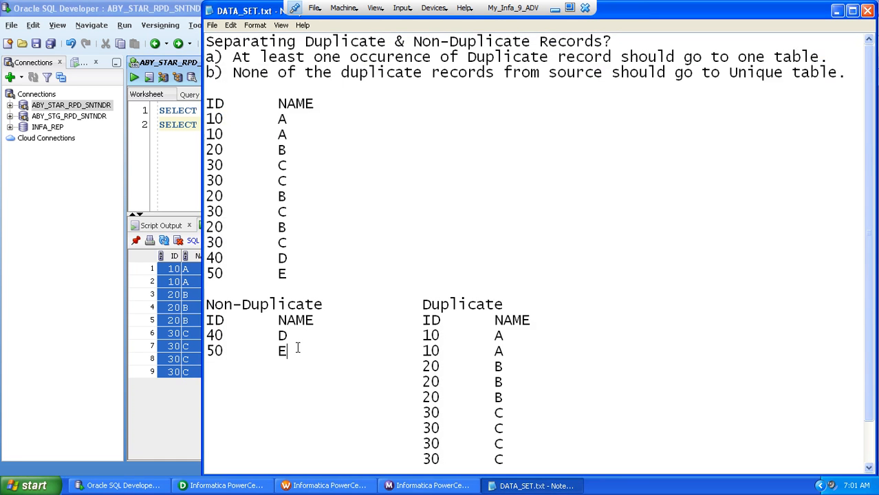
{"action": "left_click_drag", "start_coordinate": [298, 349], "coordinate": [211, 321]}
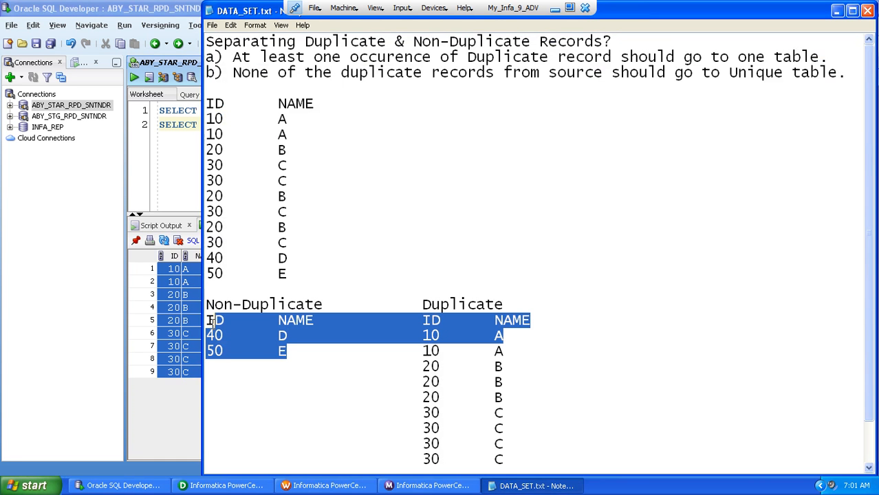
{"action": "left_click", "coordinate": [293, 358]}
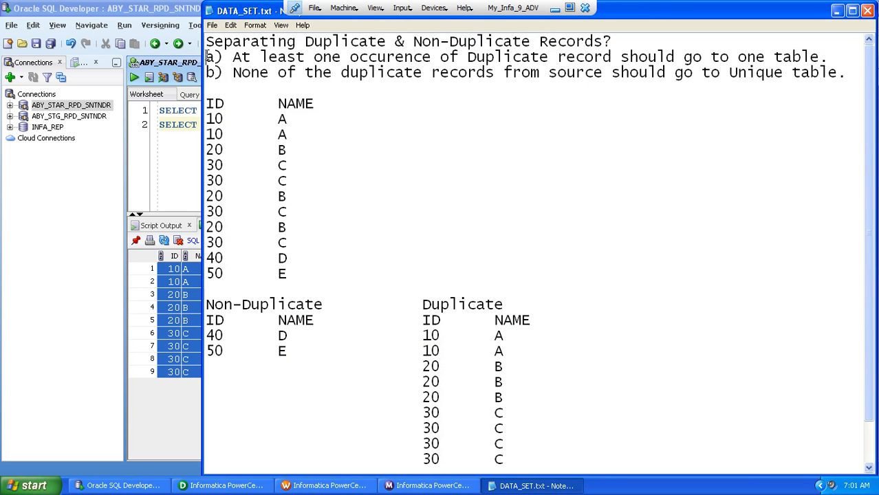
Review requirements a) and b) for separating duplicate and non-duplicate records in the DATA_SET.txt notes
{"action": "left_click_drag", "start_coordinate": [207, 56], "coordinate": [852, 80]}
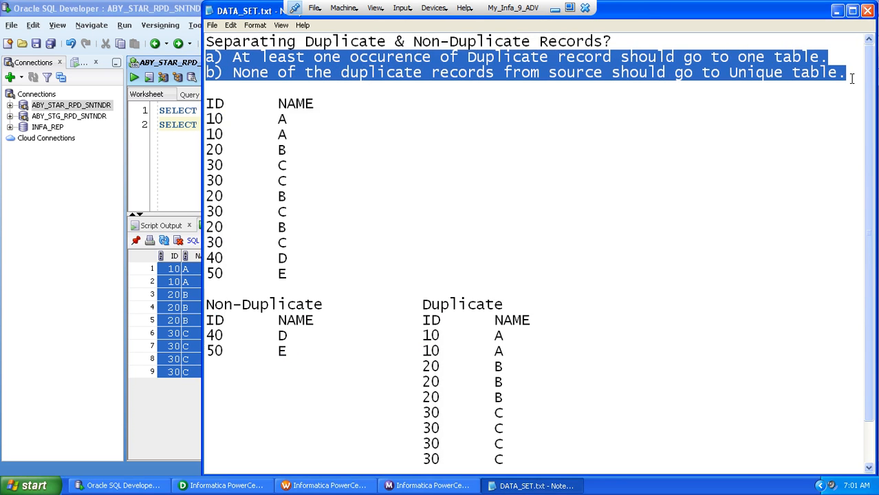
{"action": "left_click", "coordinate": [851, 77]}
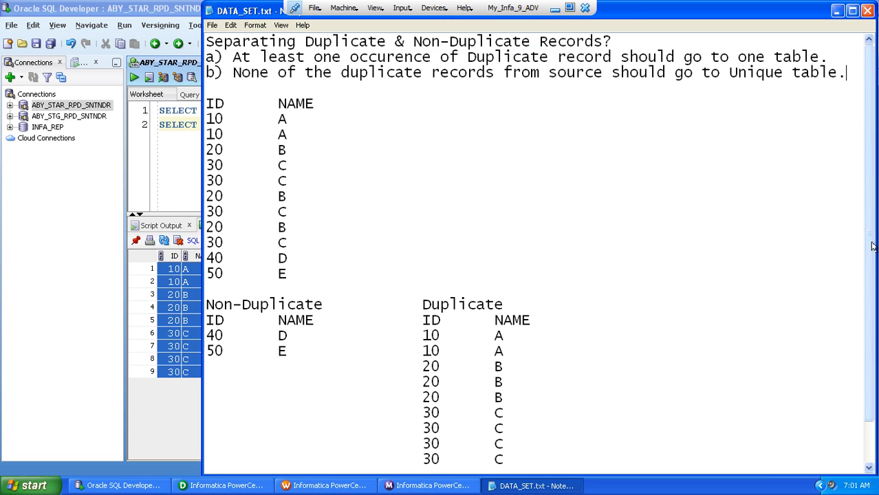
{"action": "left_click_drag", "start_coordinate": [872, 246], "coordinate": [874, 363]}
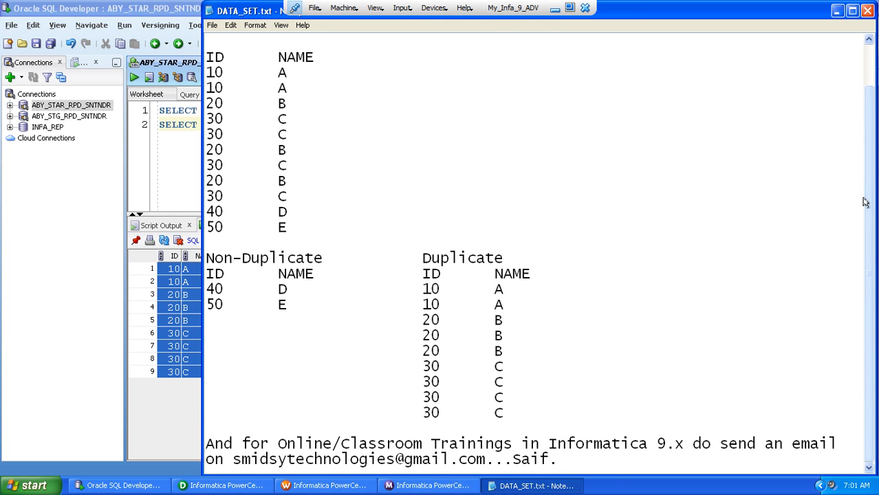
{"action": "scroll", "coordinate": [271, 62], "scroll_direction": "up", "scroll_amount": 1}
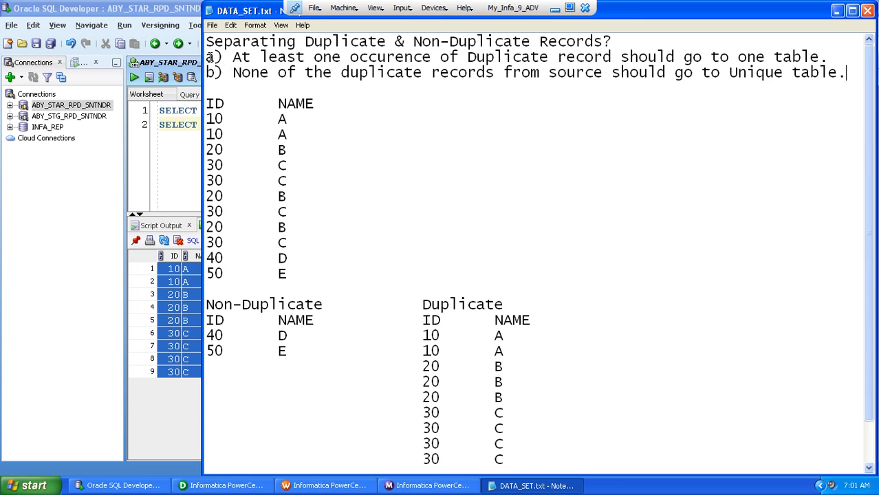
{"action": "left_click_drag", "start_coordinate": [206, 58], "coordinate": [846, 72]}
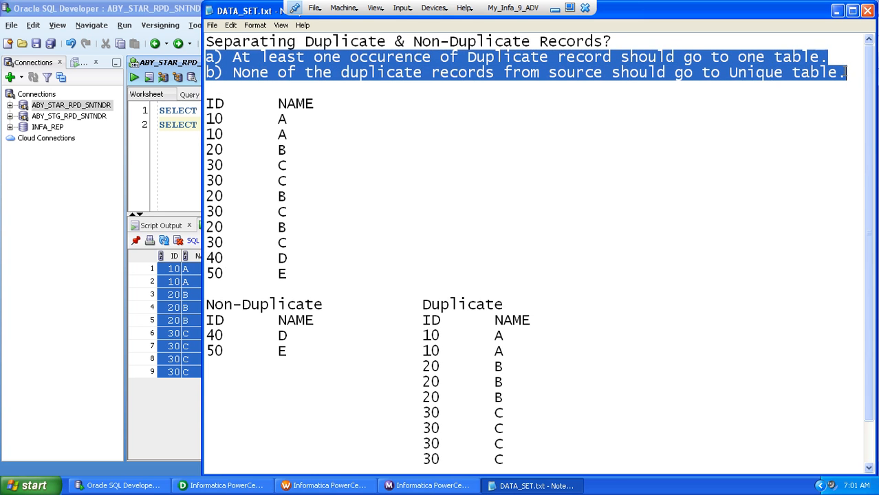
{"action": "left_click", "coordinate": [846, 72]}
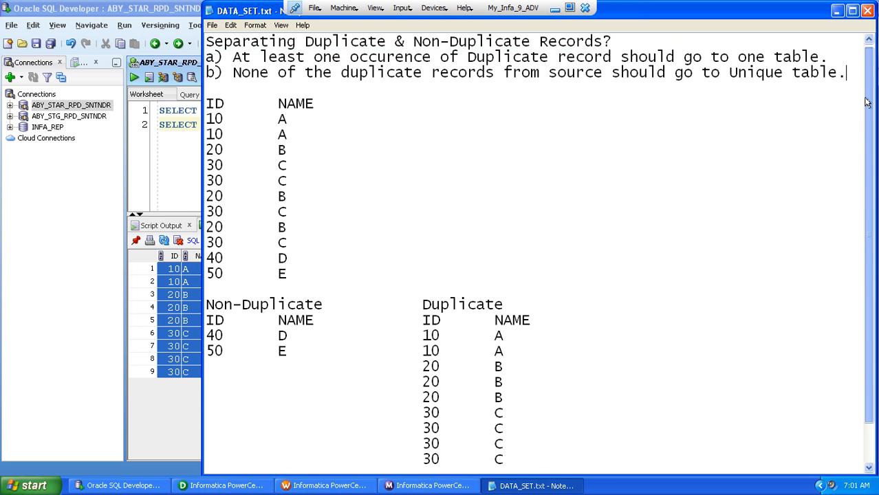
Highlight the Online/Classroom Trainings wording and the contact e-mail in the closing note of DATA_SET.txt
{"action": "scroll", "coordinate": [865, 220], "scroll_direction": "down", "scroll_amount": 1}
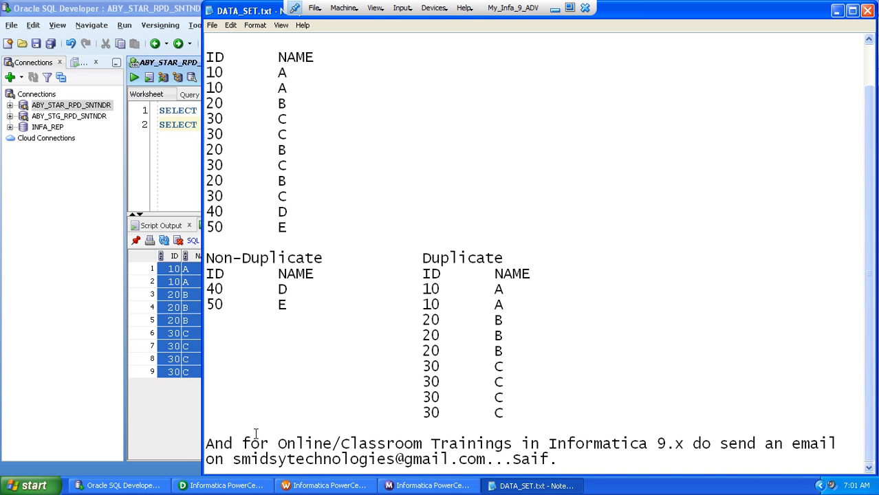
{"action": "left_click_drag", "start_coordinate": [235, 458], "coordinate": [486, 459]}
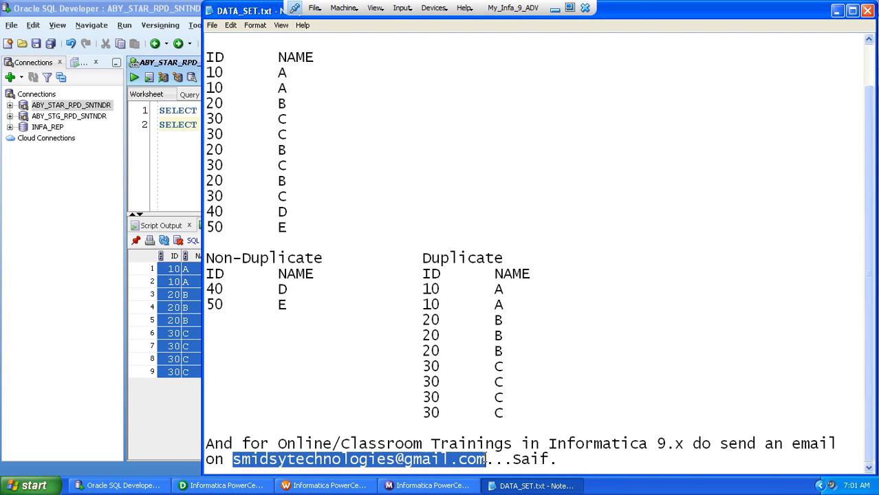
{"action": "left_click", "coordinate": [349, 412]}
{"action": "left_click_drag", "start_coordinate": [279, 444], "coordinate": [513, 445]}
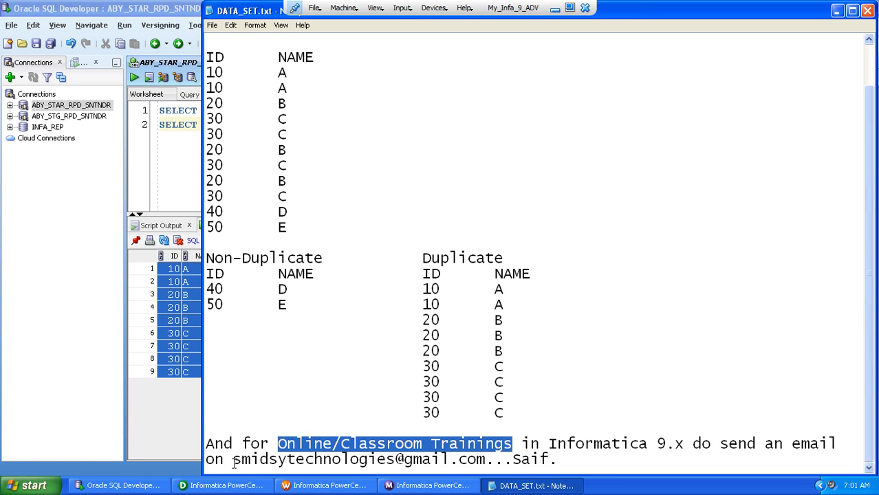
{"action": "left_click_drag", "start_coordinate": [232, 459], "coordinate": [489, 462]}
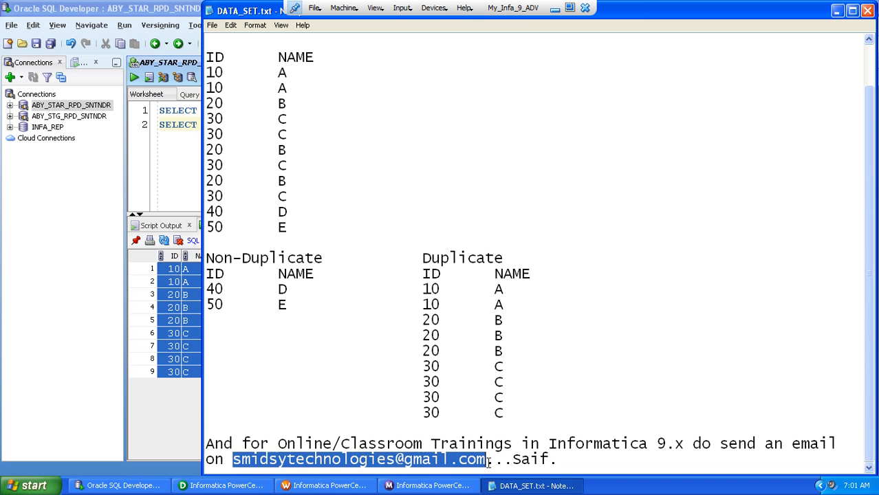
{"action": "left_click", "coordinate": [563, 461]}
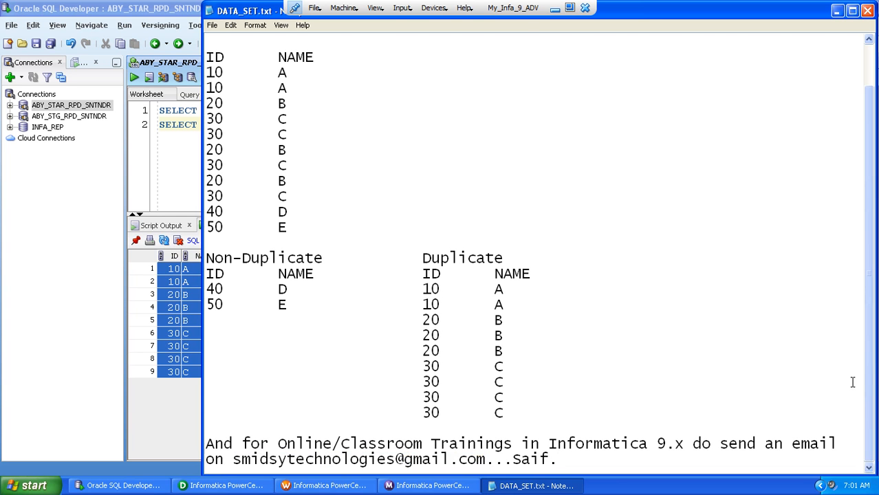
Exit the full-screen mode of the My_Infa_9_ADV virtual machine
{"action": "scroll", "coordinate": [870, 376], "scroll_direction": "up", "scroll_amount": 1}
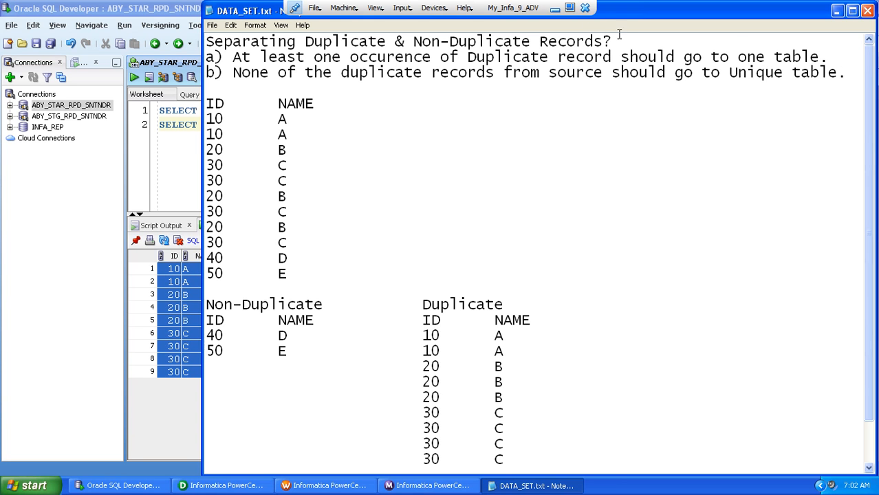
{"action": "left_click", "coordinate": [570, 8]}
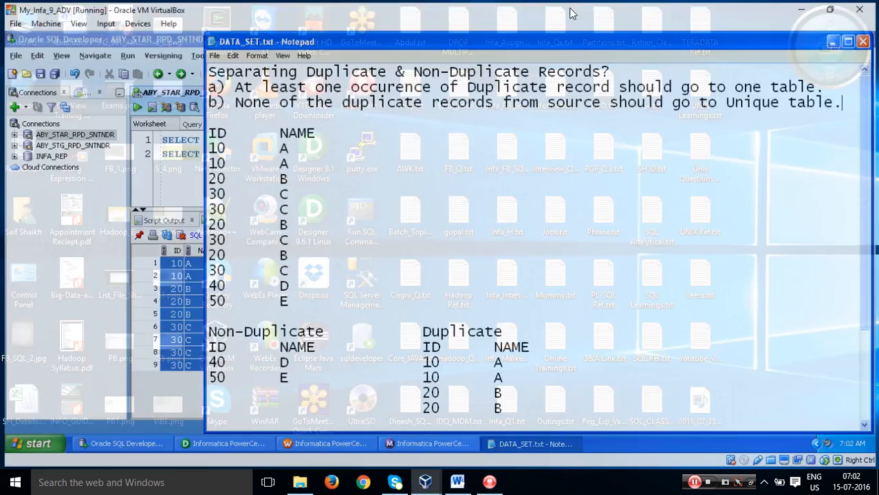